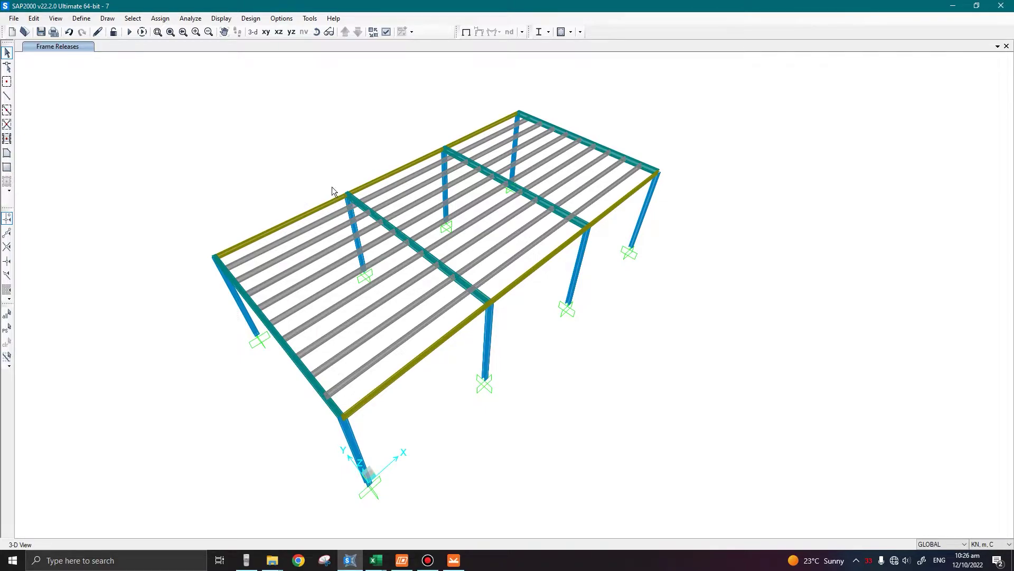
Select four column-top joints of the frame, then clear the selection
click(346, 195)
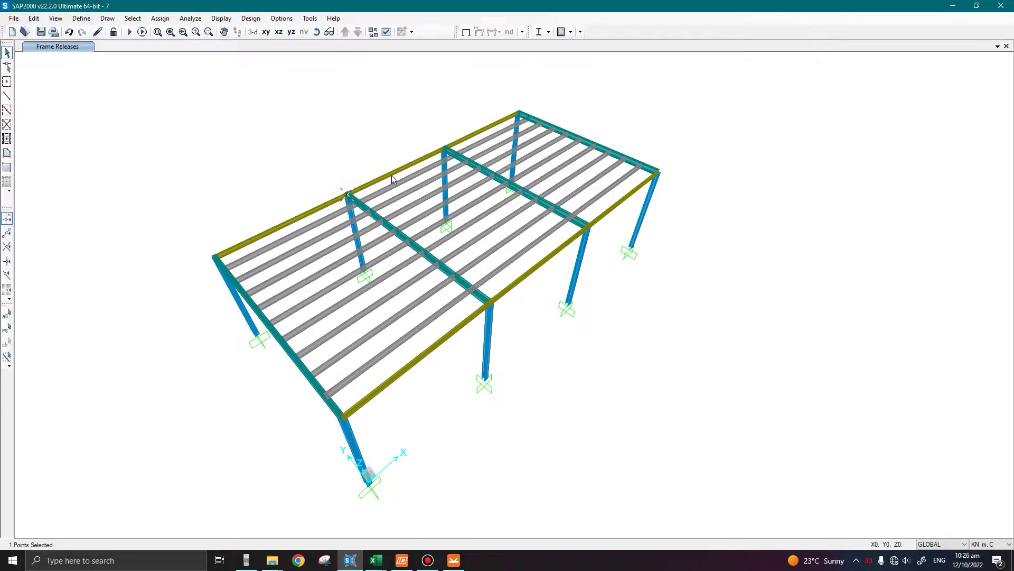
click(443, 147)
click(589, 226)
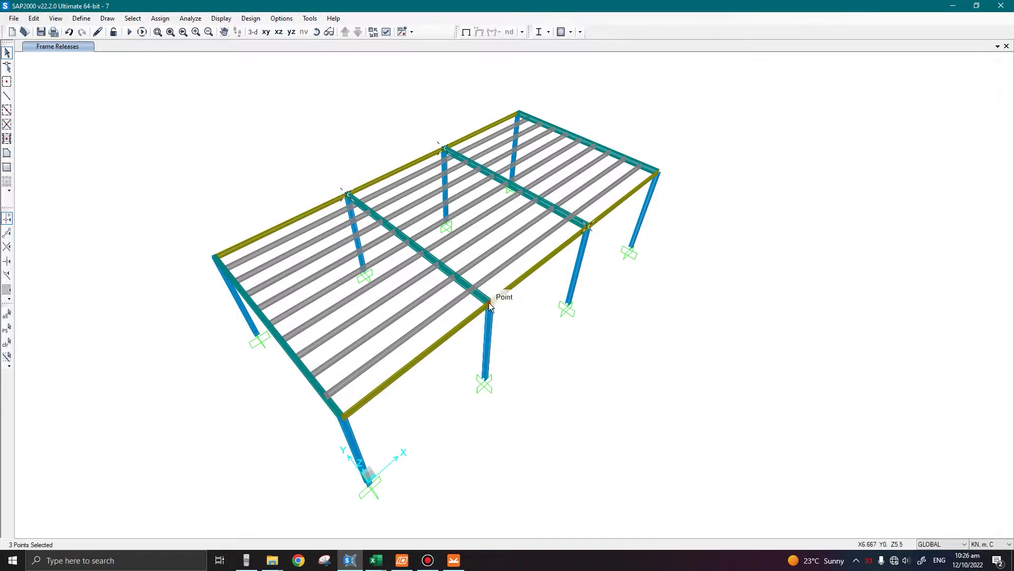
click(488, 305)
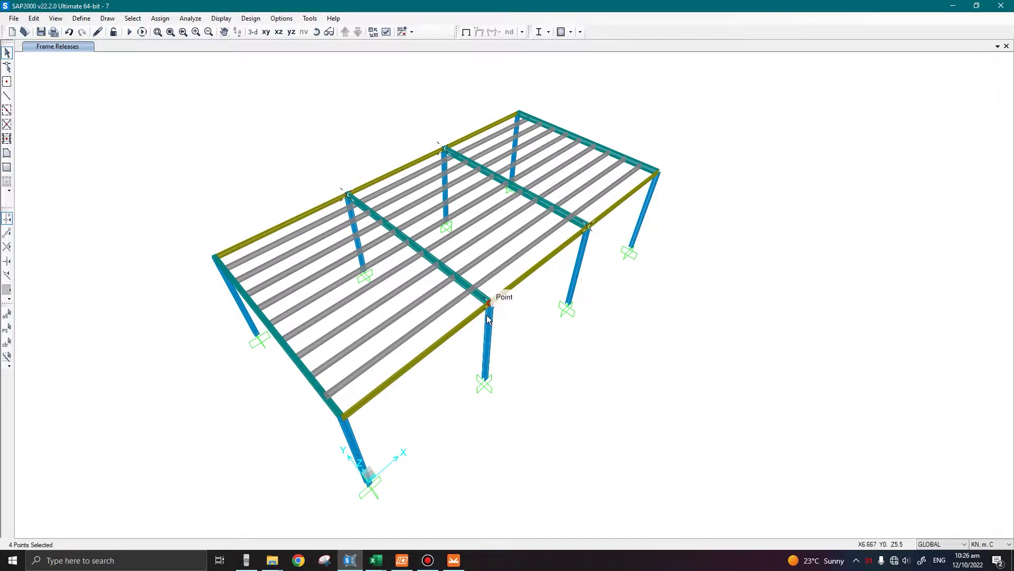
key(ctrl+q)
Select the frame's corner joints and the front column-top joint, clearing each selection
click(214, 258)
click(518, 112)
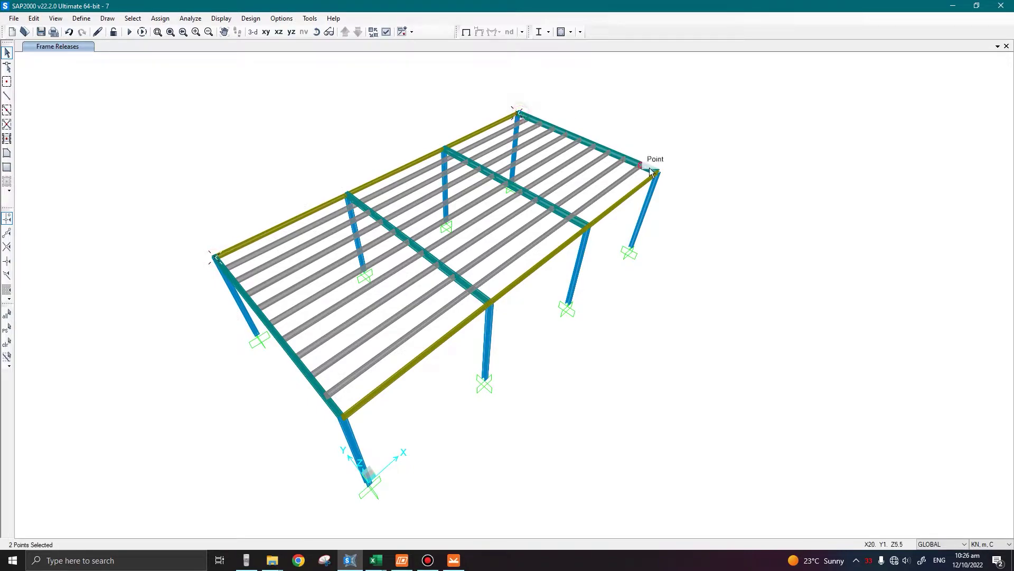
click(658, 173)
click(343, 417)
key(ctrl+q)
click(491, 303)
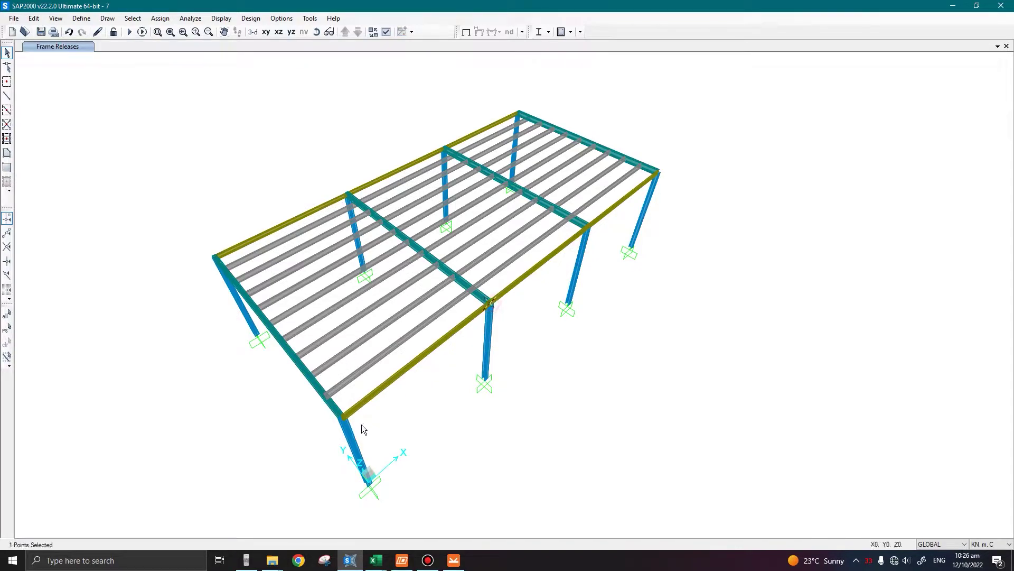
click(350, 416)
key(ctrl+q)
Select the middle beam, front column and front and right edge beams, then clear them
middle_drag(465, 300, 514, 299)
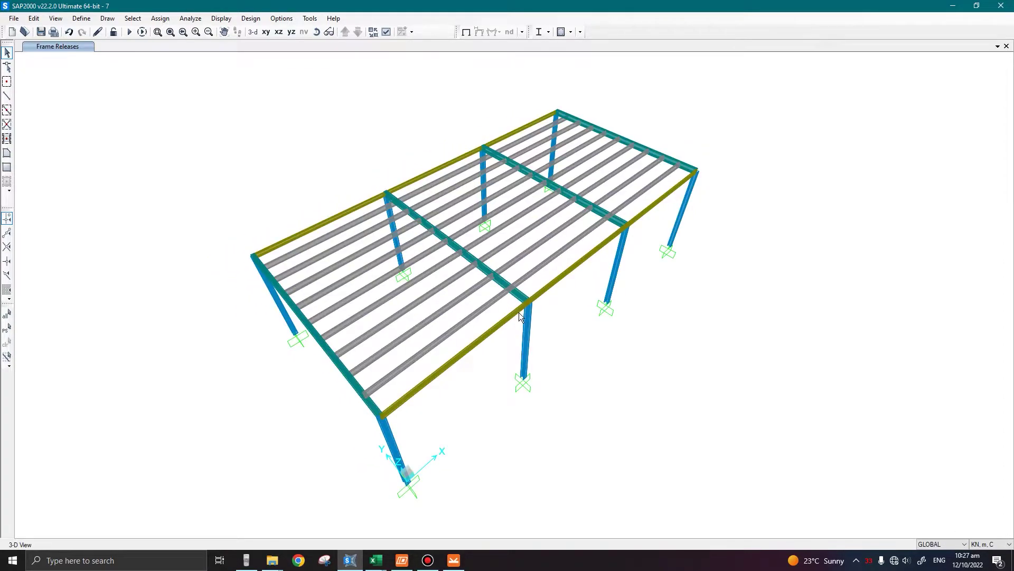
click(500, 283)
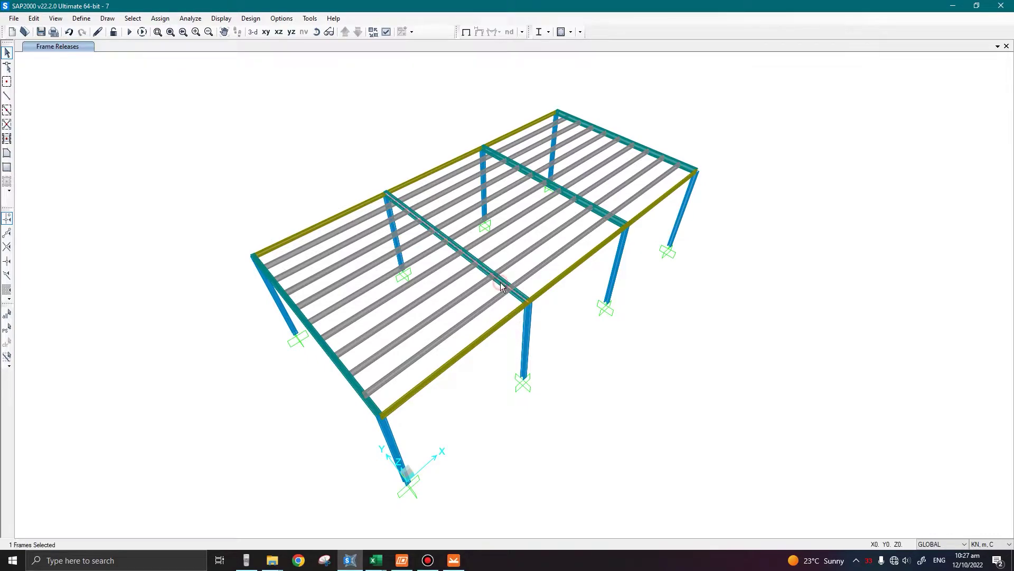
click(528, 333)
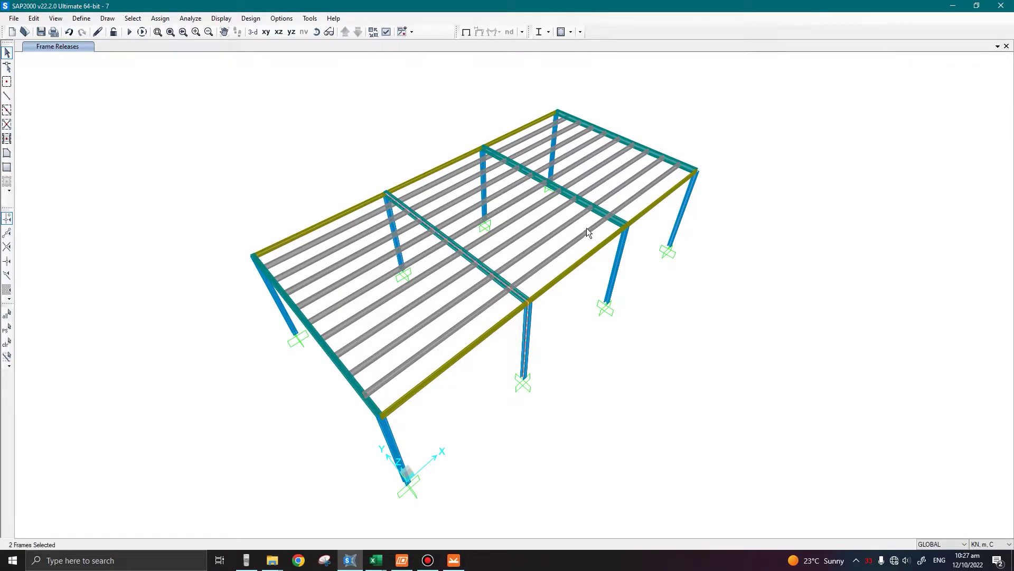
click(505, 321)
click(550, 284)
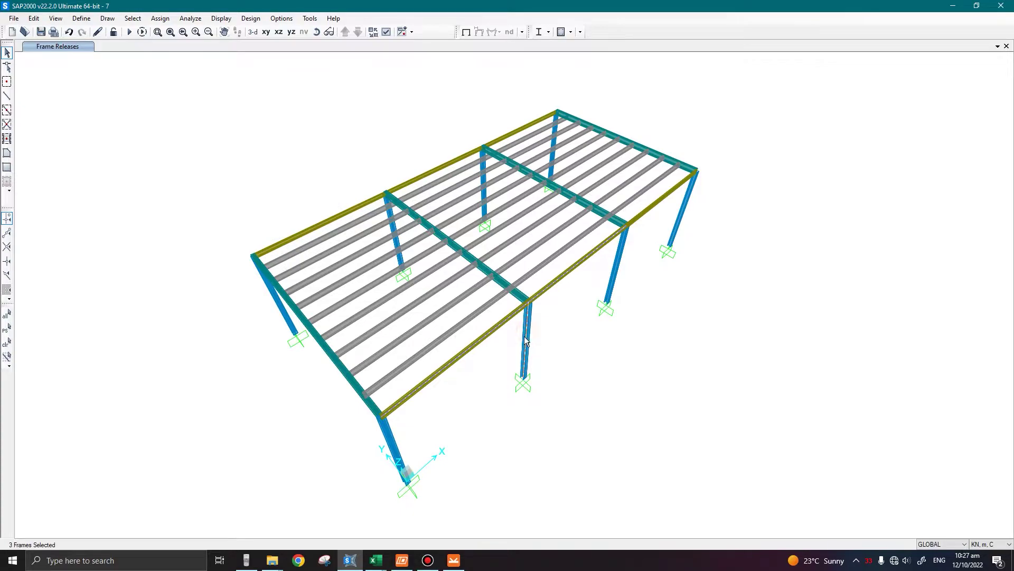
key(ctrl+q)
Set the Display Options View Type to Standard so members show as plain lines
key(ctrl+w)
click(463, 139)
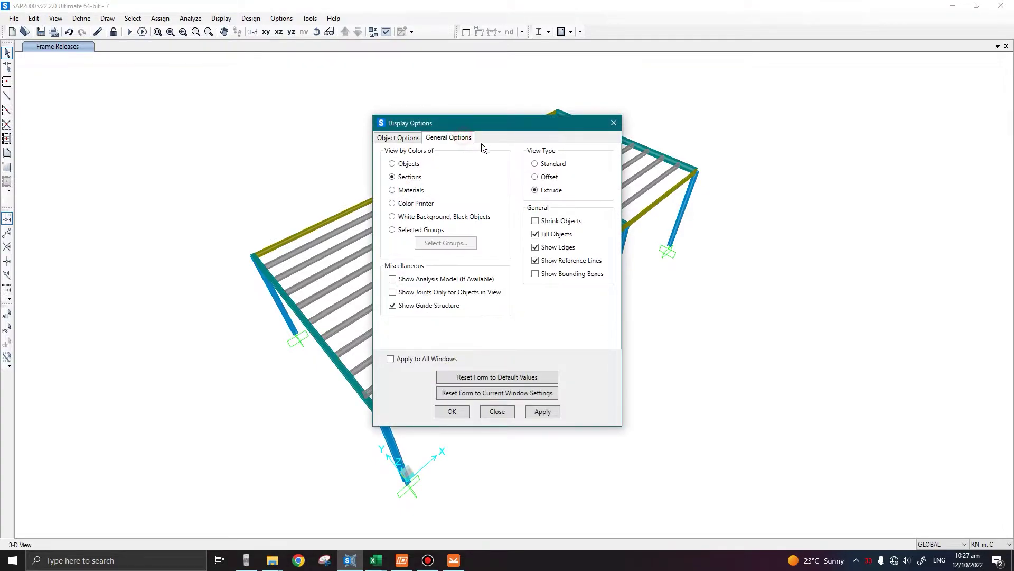
click(545, 166)
drag(533, 123, 759, 110)
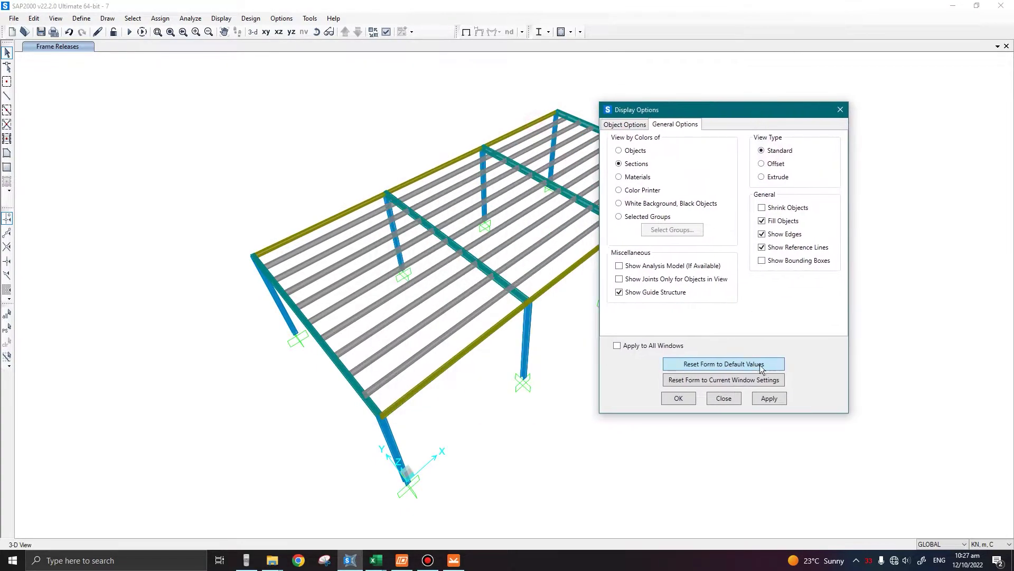
click(766, 400)
click(633, 125)
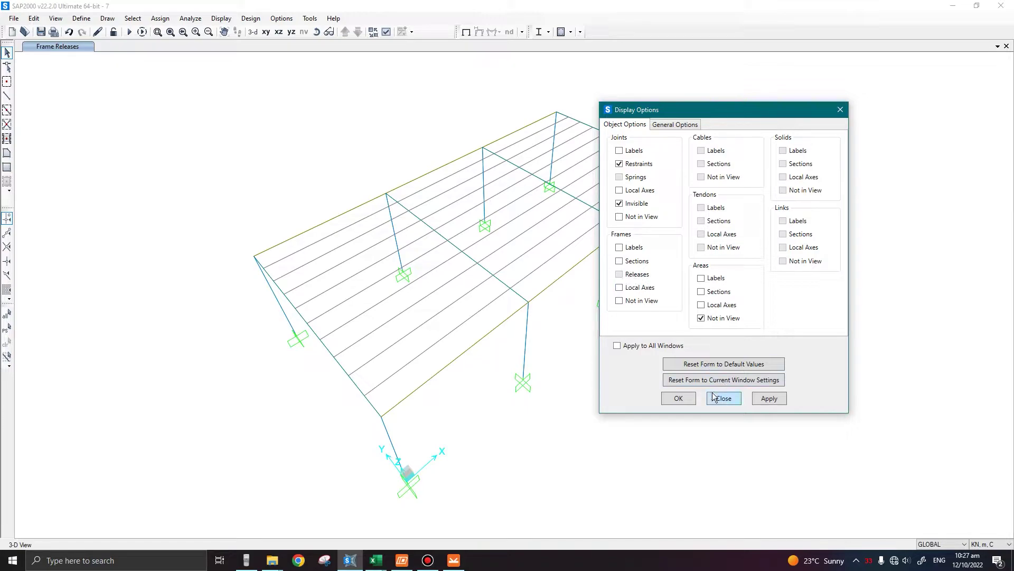
drag(702, 111, 766, 108)
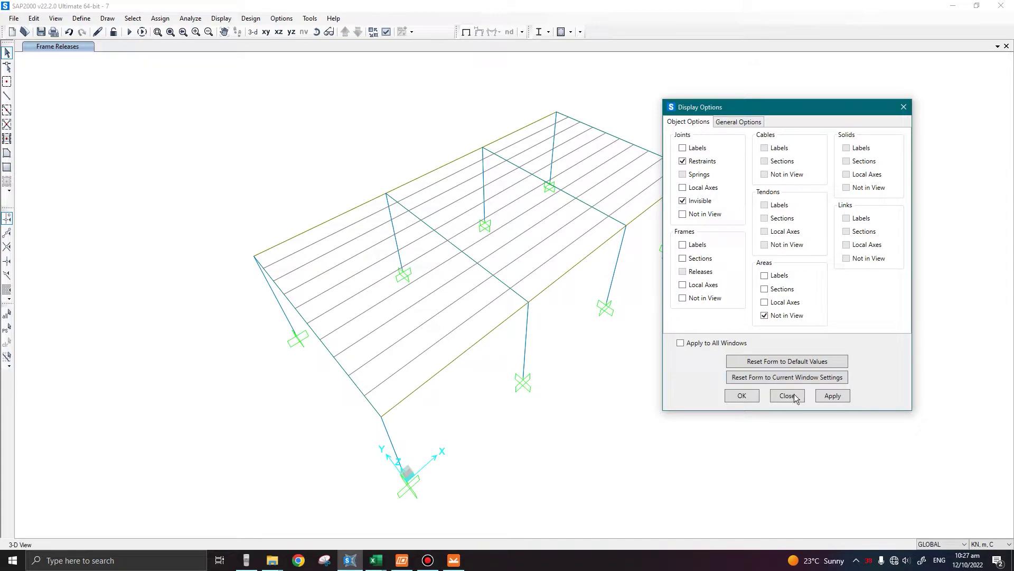
click(828, 398)
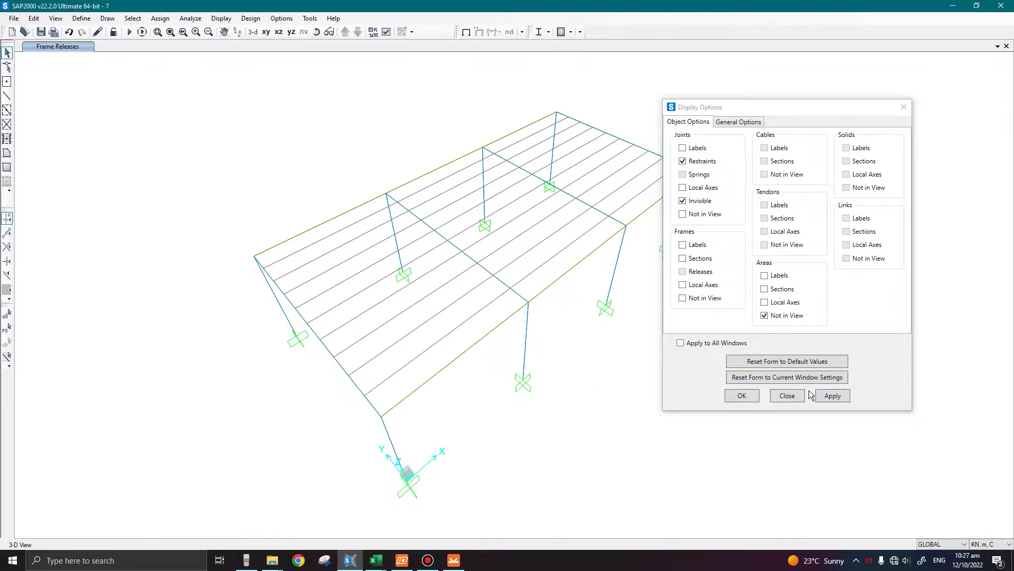
click(787, 395)
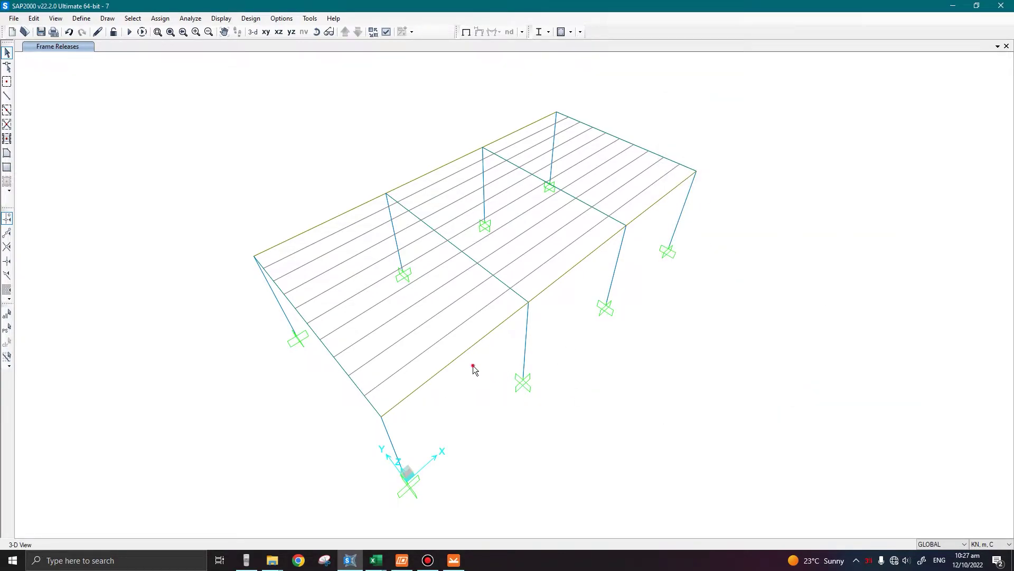
Select the front, right, rear and upper-left perimeter edge beams
click(461, 354)
click(576, 265)
click(667, 195)
click(511, 135)
click(446, 167)
Release Moment 22 and Moment 33 at both start and end of the selected beams
click(166, 21)
mouse_move(193, 47)
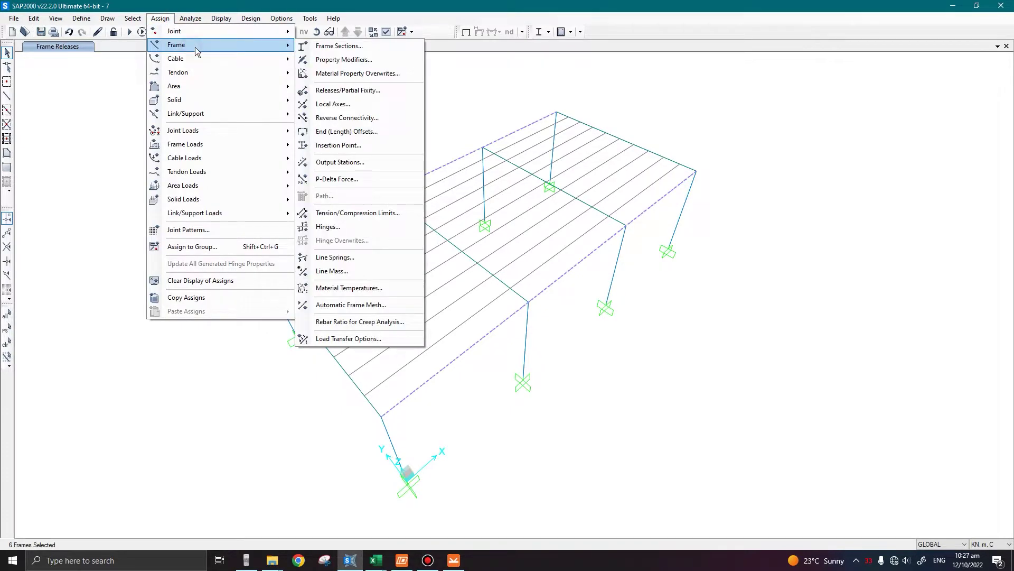
click(349, 90)
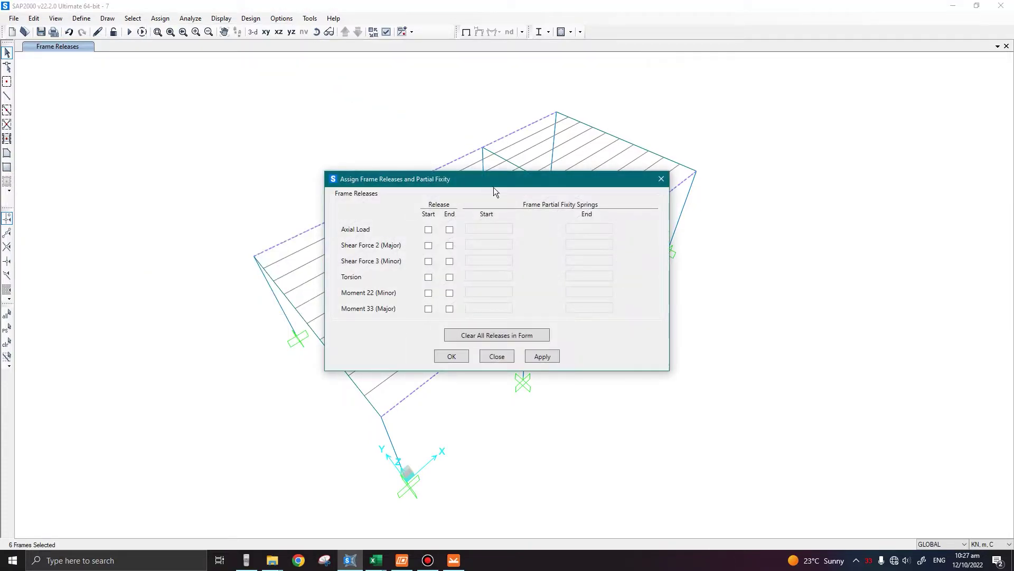
drag(507, 181, 659, 169)
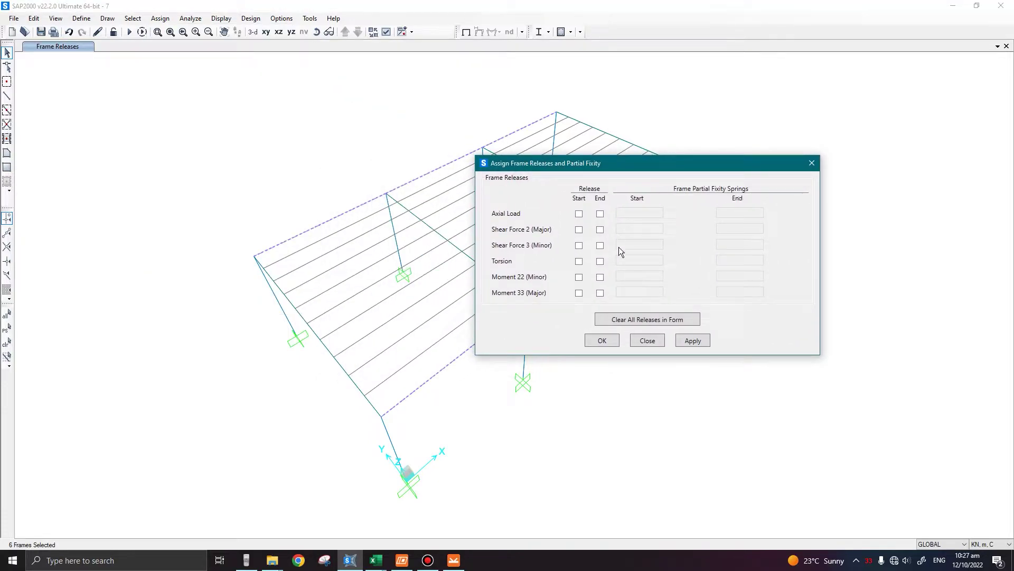
click(579, 276)
click(600, 277)
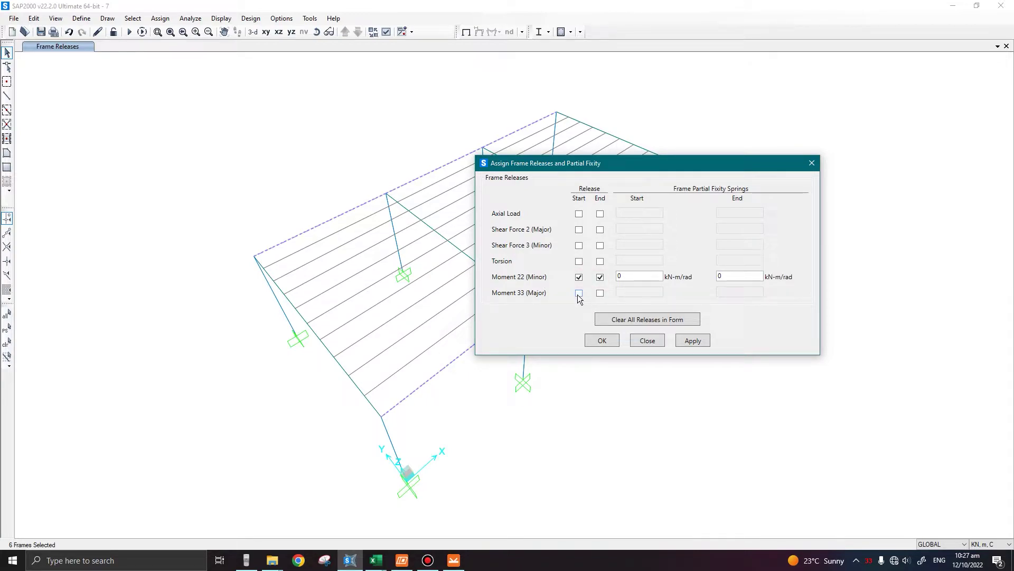
click(578, 292)
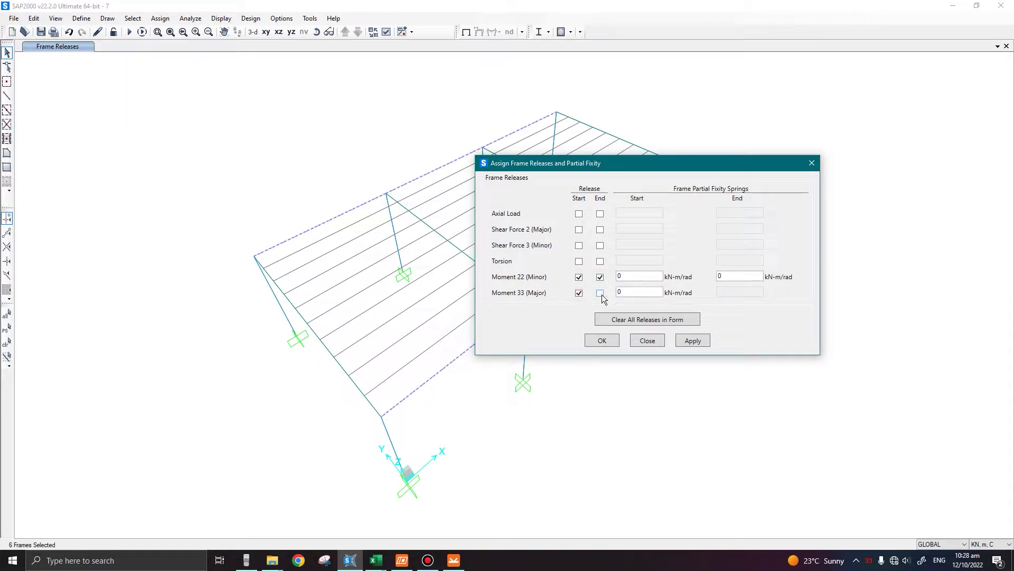
click(600, 293)
click(692, 340)
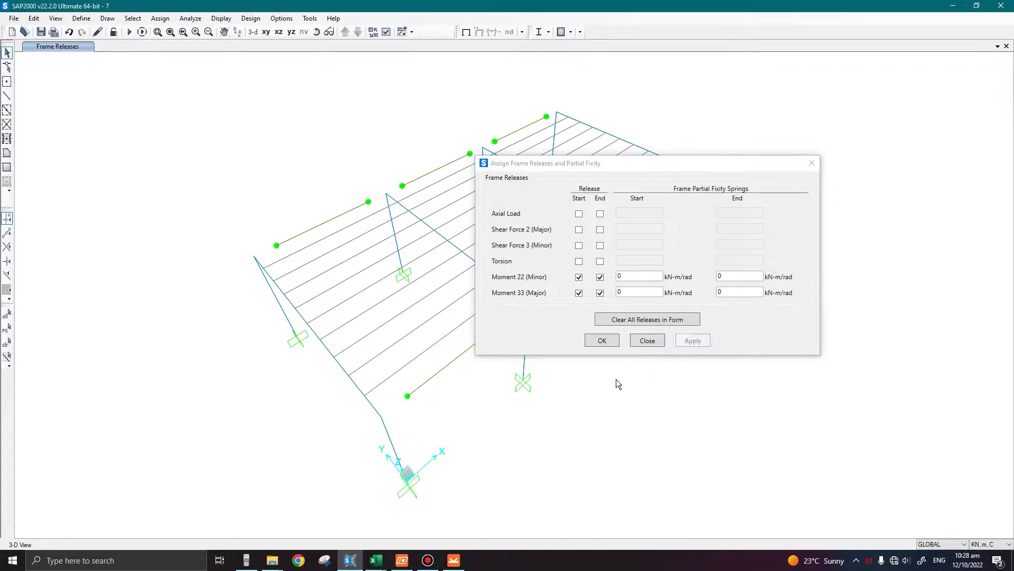
click(648, 340)
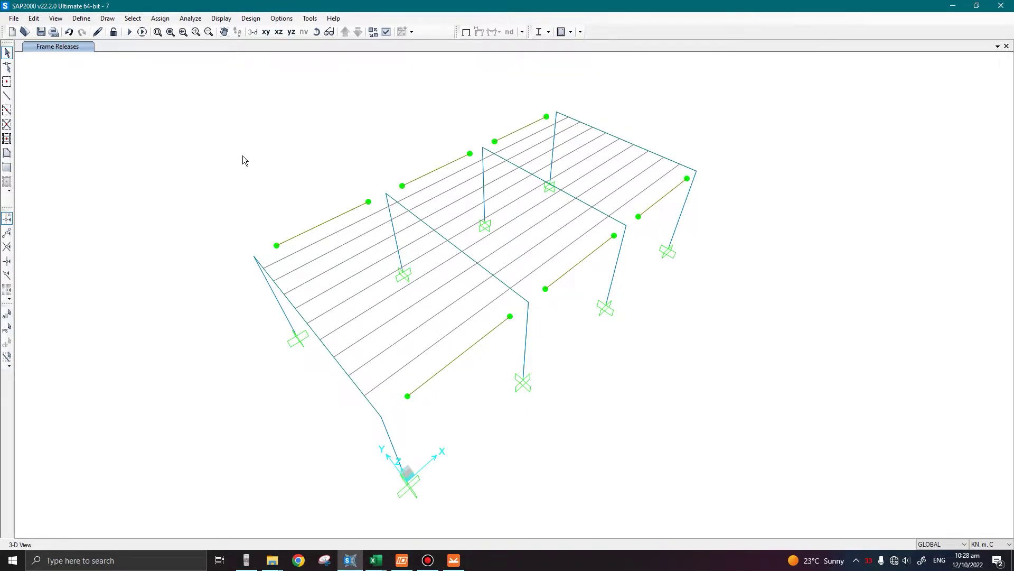
Run the analysis and steel design check, view P-M ratio colours and values, then return to 3-D view
click(129, 32)
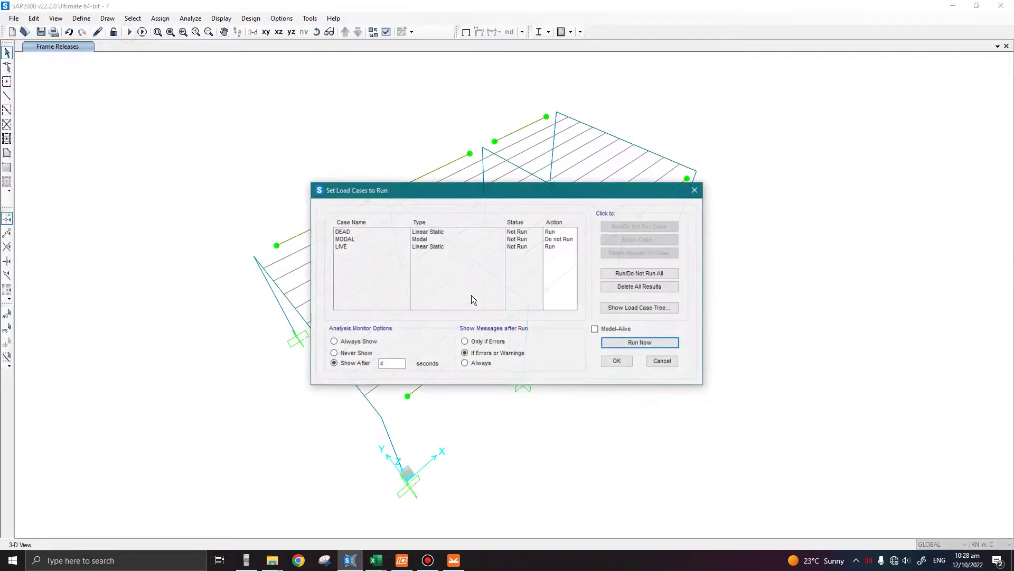
click(636, 343)
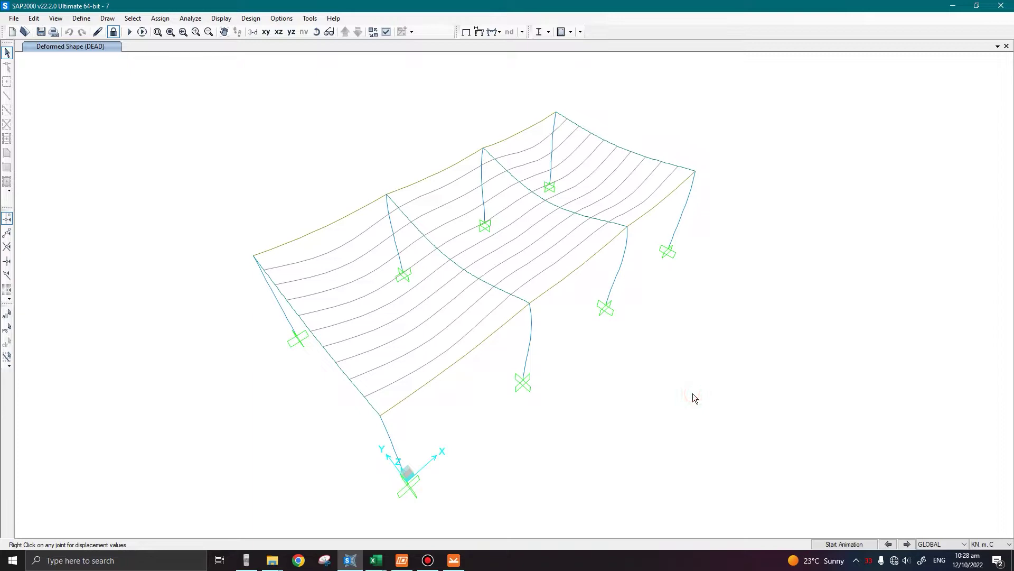
key(shift+F5)
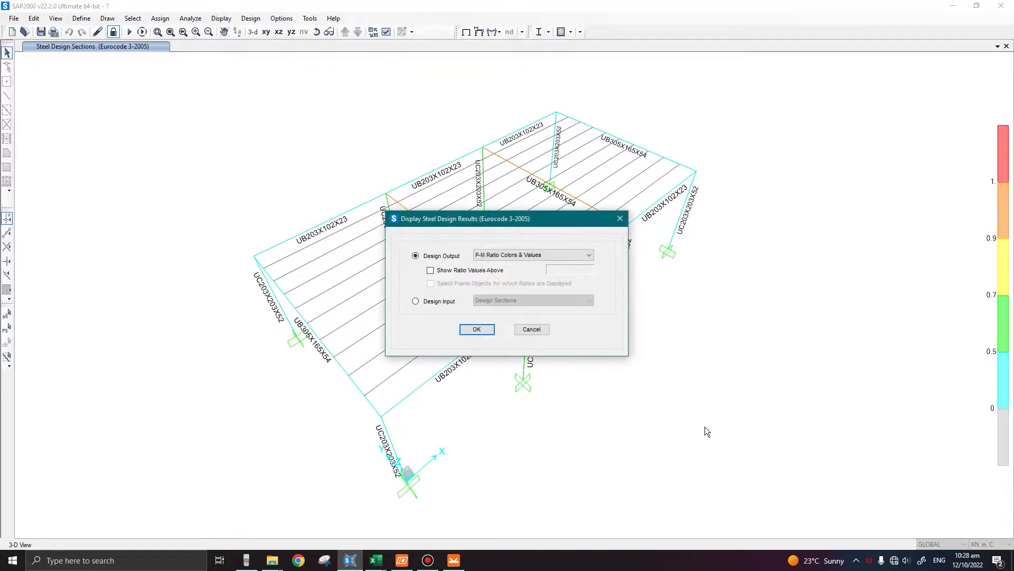
key(Return)
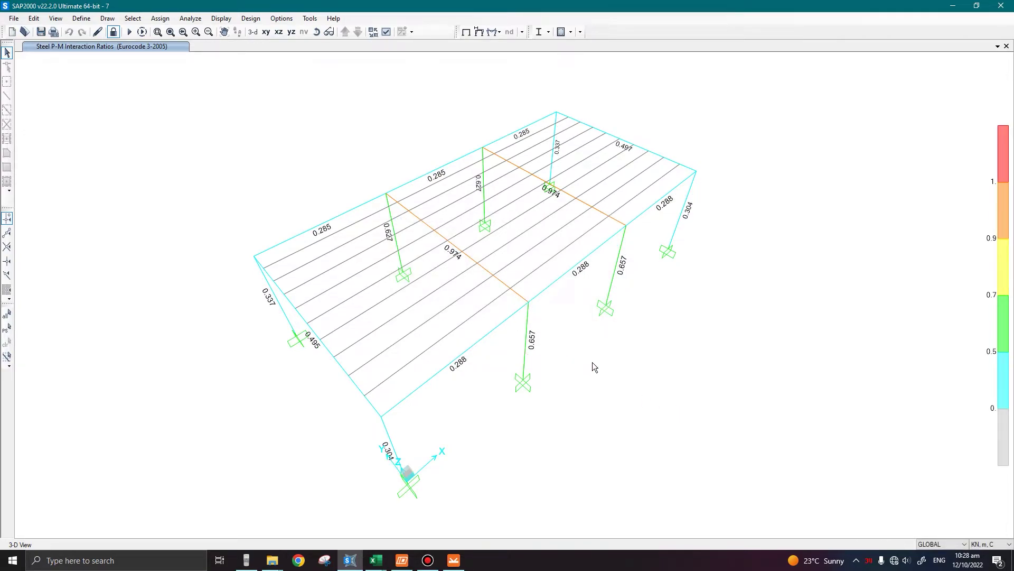
key(F4)
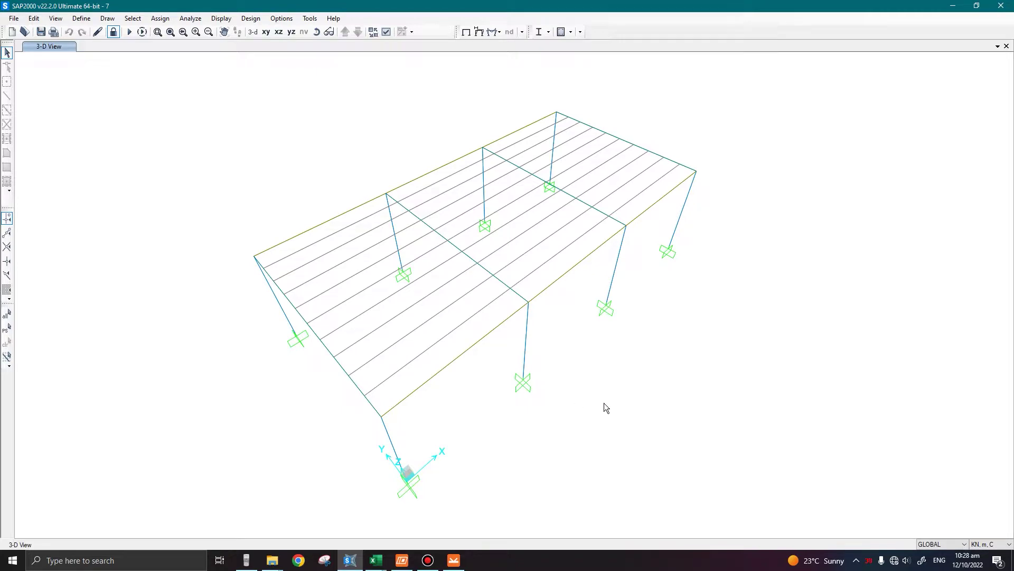
Select the purlins in the left, middle and right bays and remove them from view
shift+middle_drag(604, 403, 397, 371)
drag(397, 371, 378, 218)
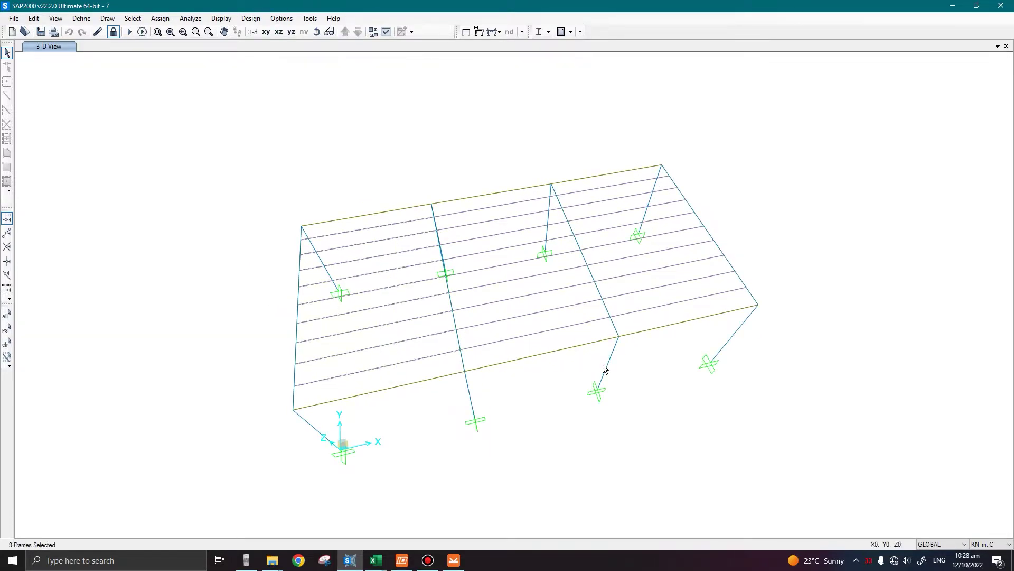
shift+middle_drag(604, 366, 510, 363)
drag(517, 350, 513, 211)
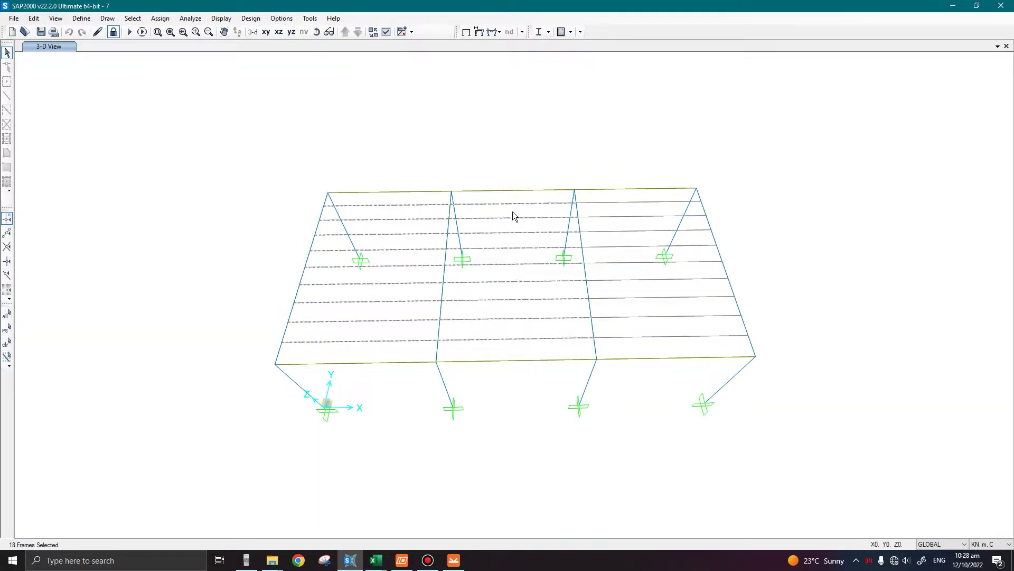
drag(625, 346, 608, 197)
right_click(518, 417)
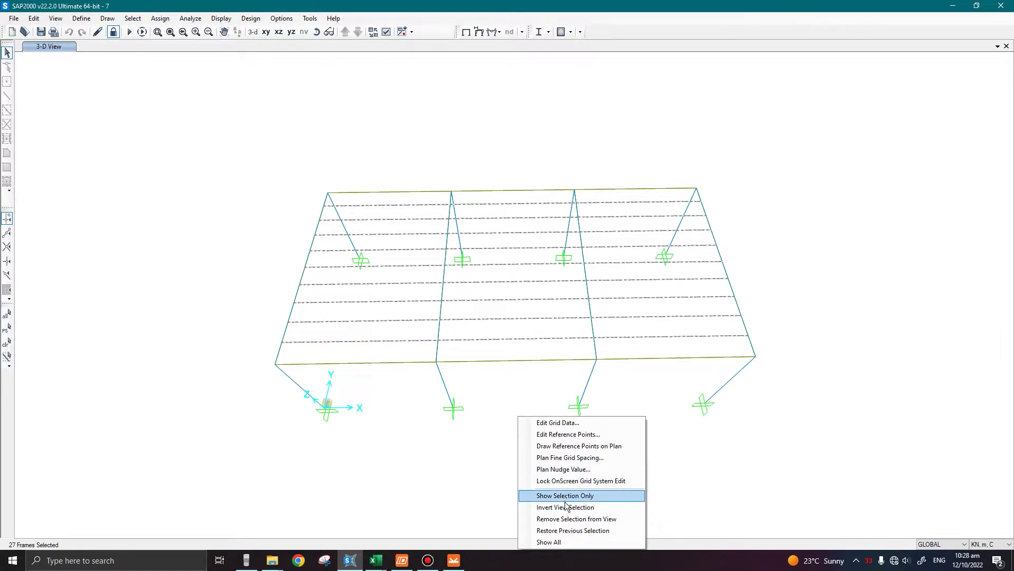
click(567, 519)
Label every frame member with its section name, such as UB203X102X23 and UC203X203X52
shift+middle_drag(480, 464, 656, 418)
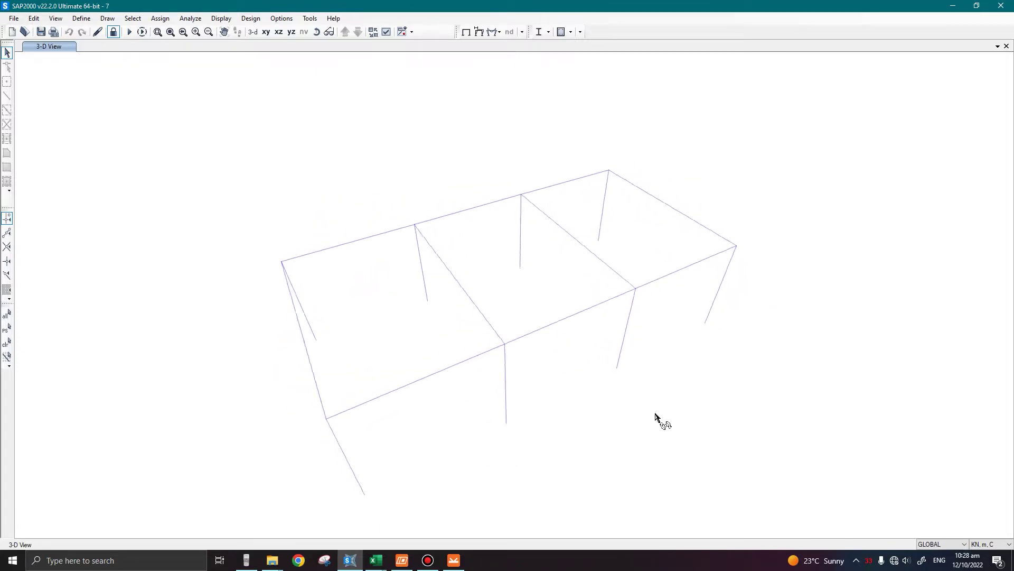
key(ctrl+w)
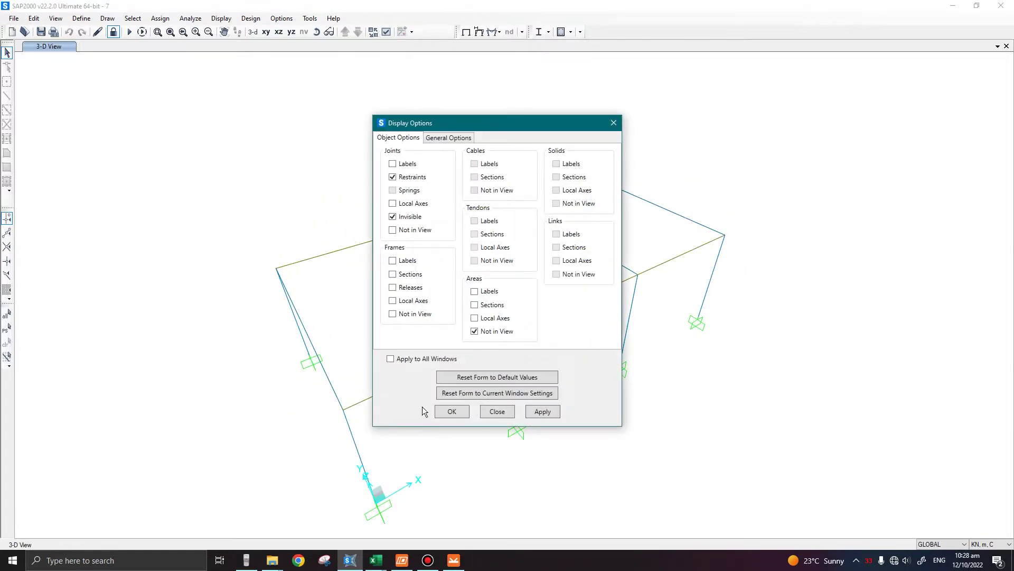
click(392, 274)
click(453, 412)
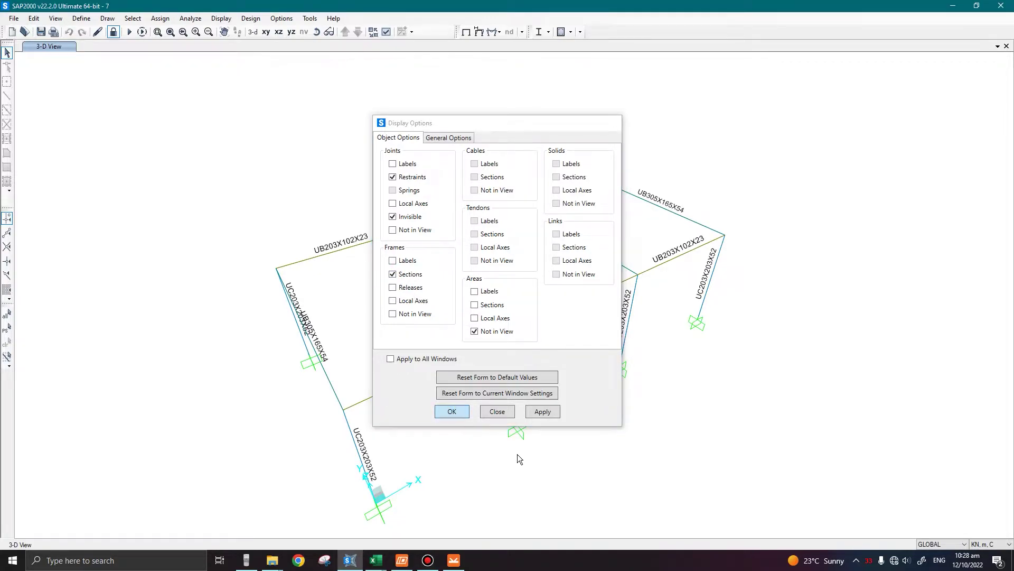
middle_drag(632, 431, 555, 360)
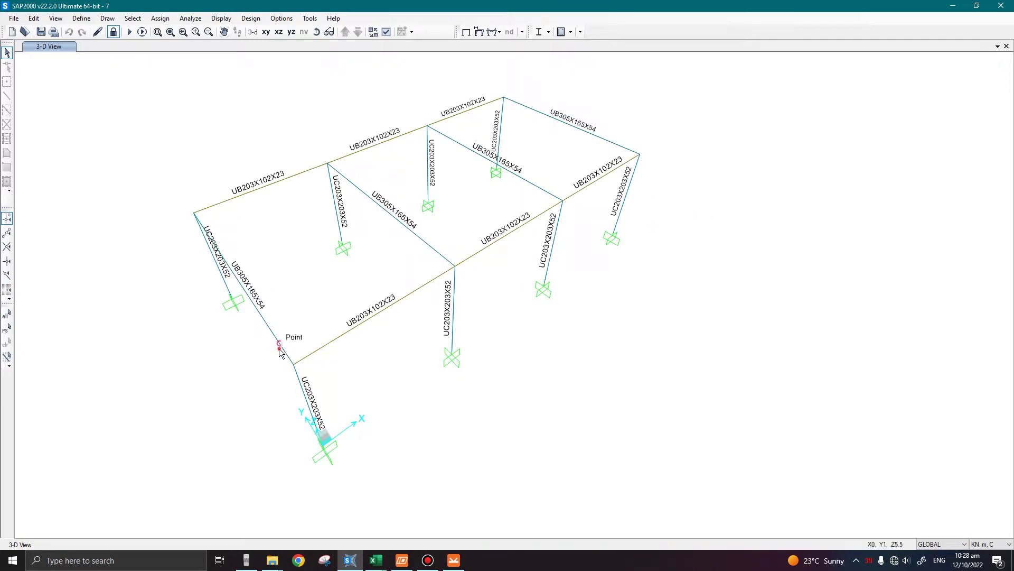
drag(277, 339, 312, 399)
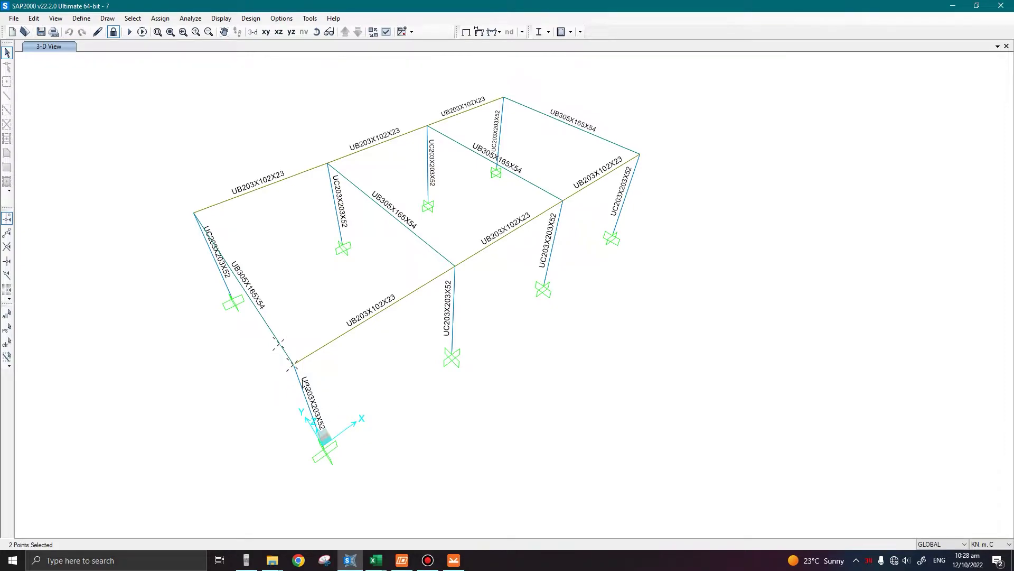
key(ctrl+q)
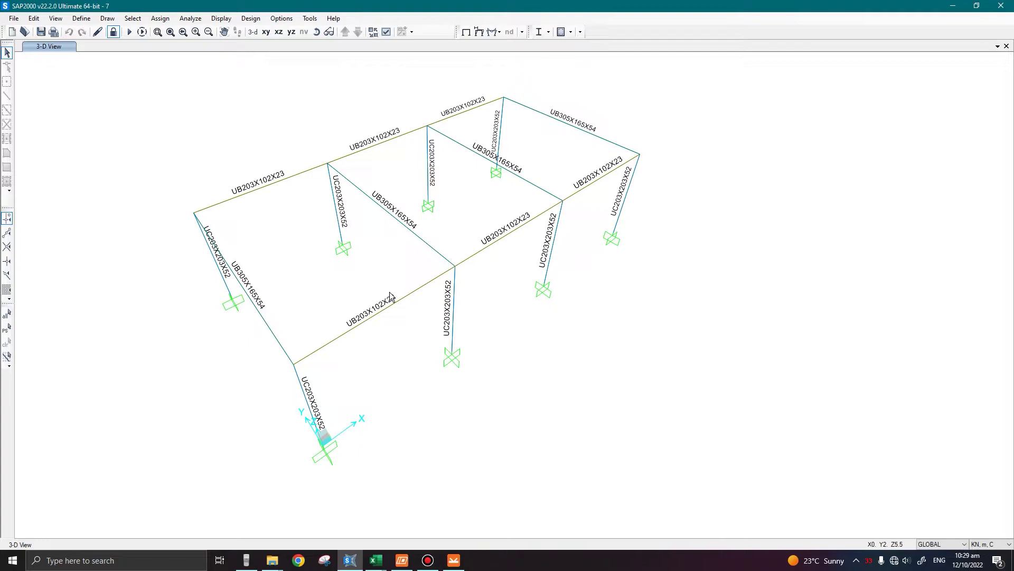
In IDEA StatiCa Connection, choose the beam-to-column class, first geometry and end-plate moment design
click(454, 561)
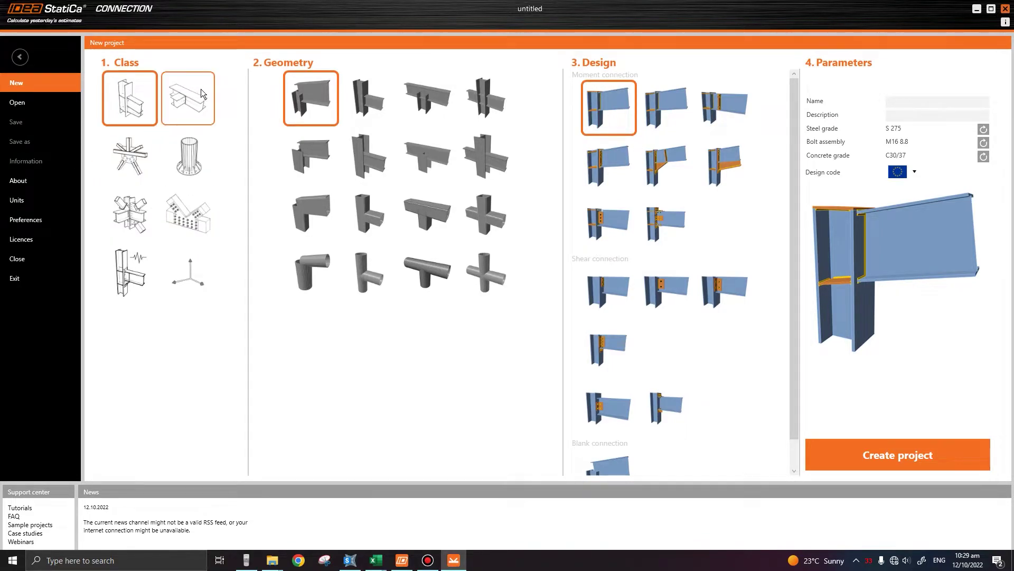
click(133, 98)
click(191, 282)
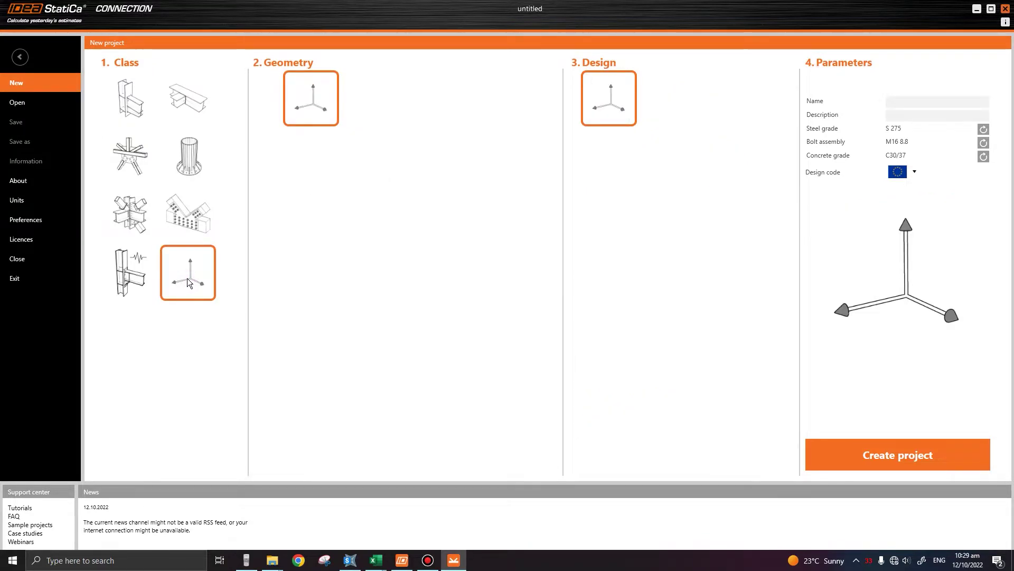
click(123, 92)
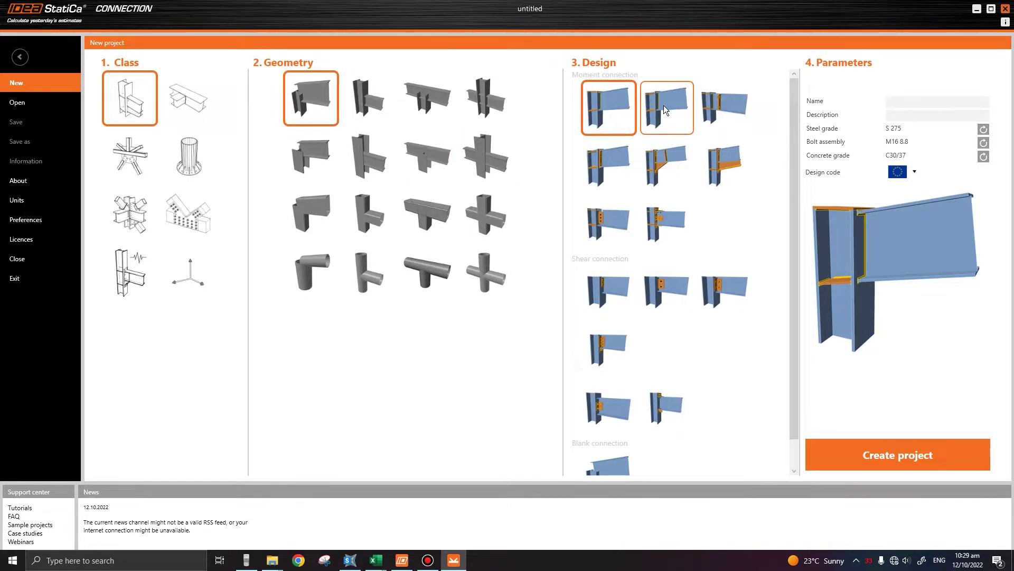
click(671, 158)
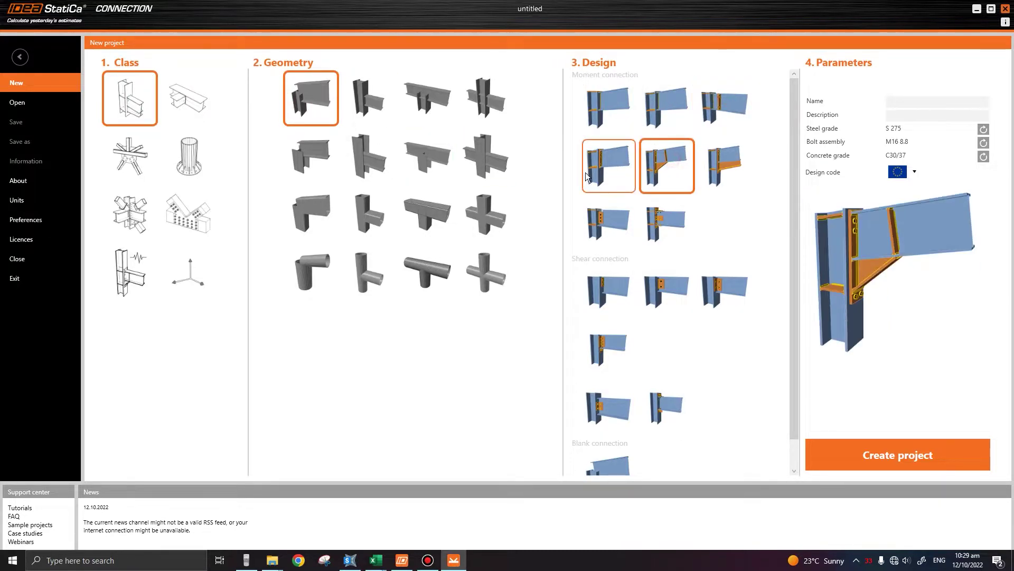
click(594, 168)
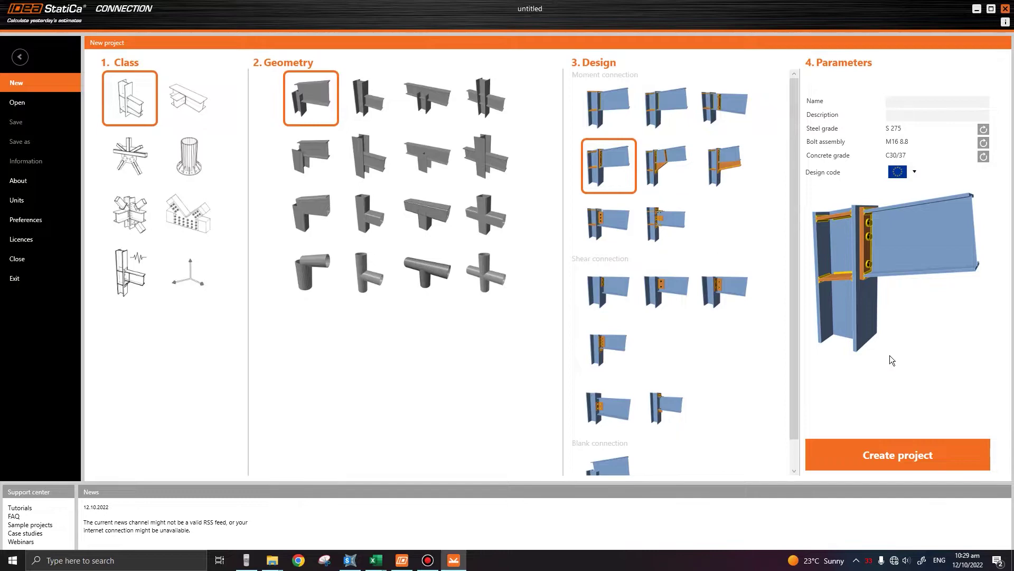
click(983, 129)
scroll(602, 158, up, 1)
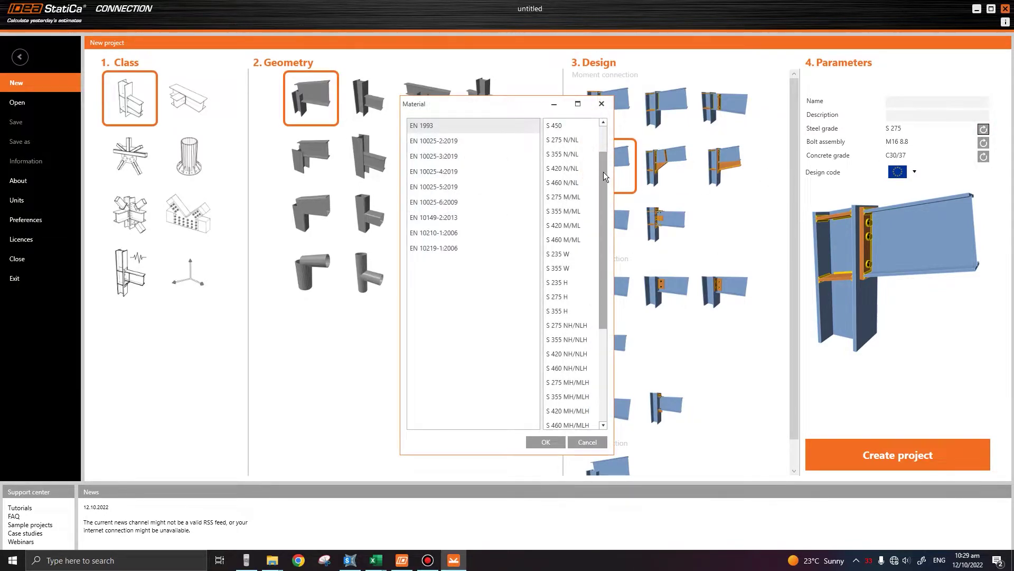
click(572, 153)
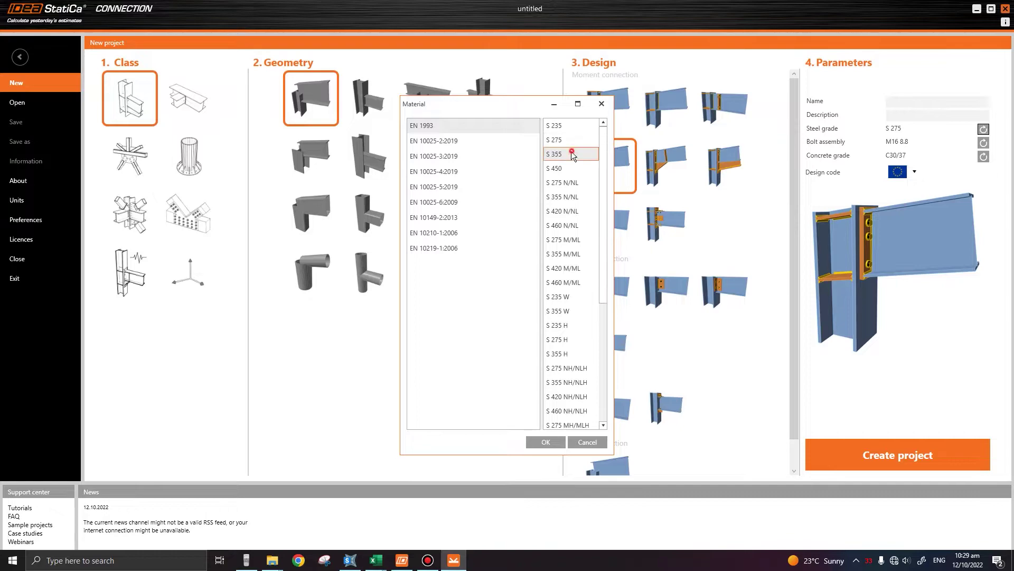
click(562, 211)
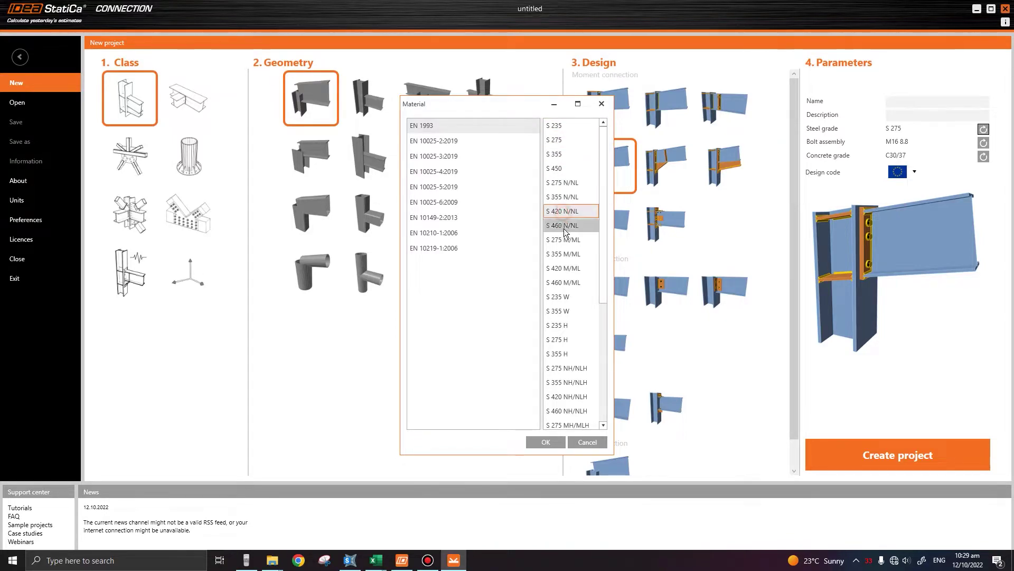
click(562, 140)
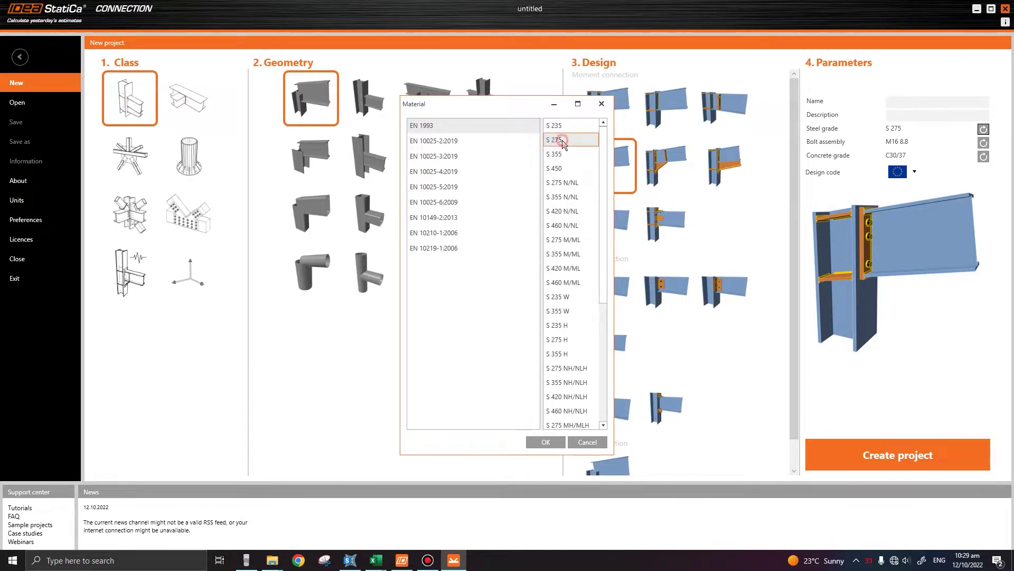
click(546, 441)
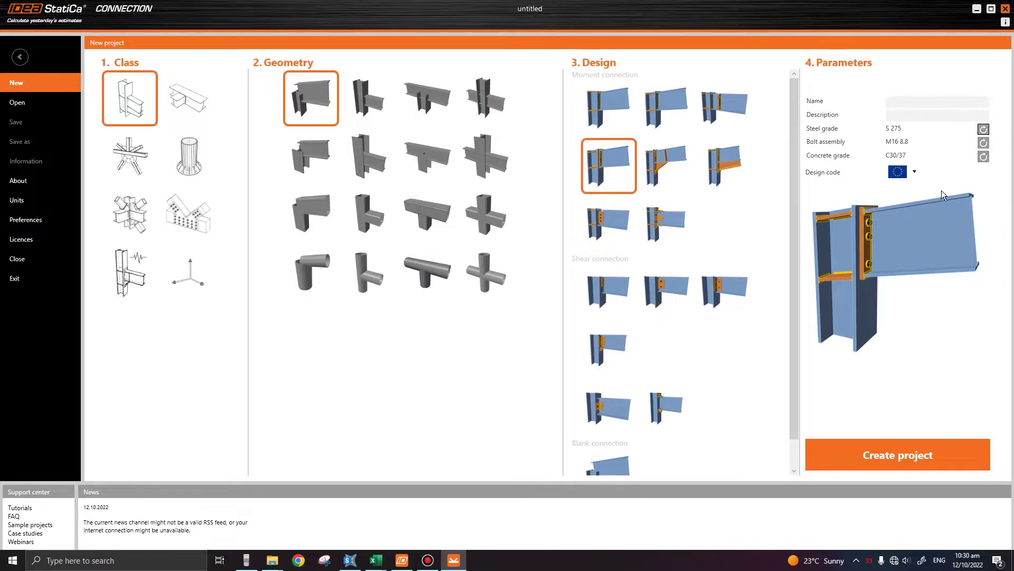
click(984, 143)
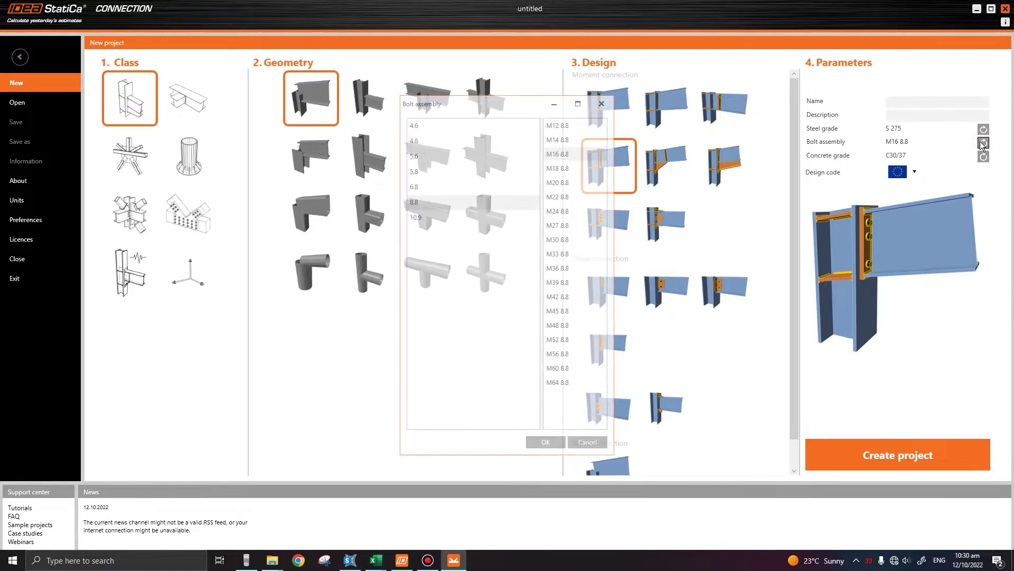
click(569, 155)
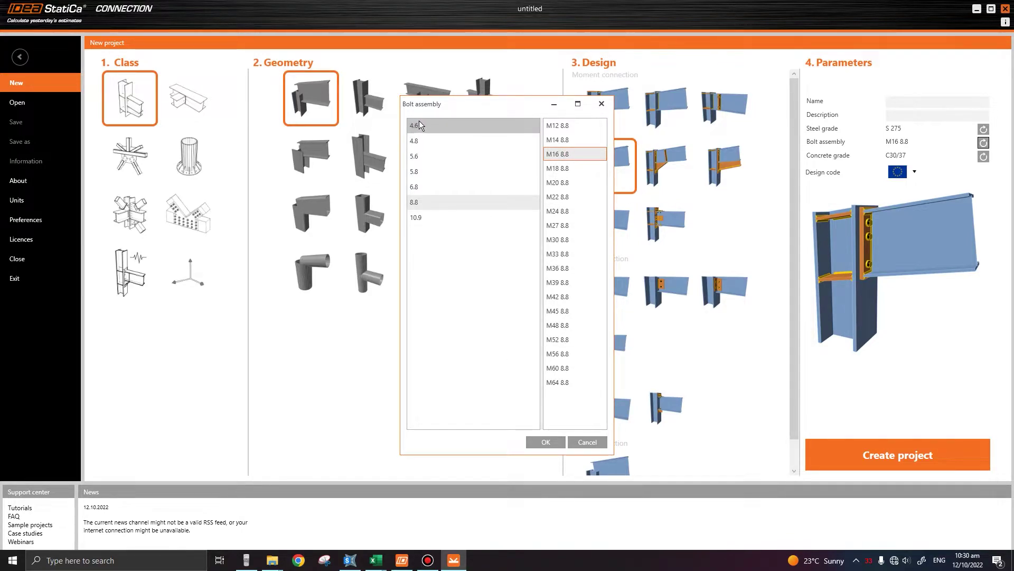
click(416, 204)
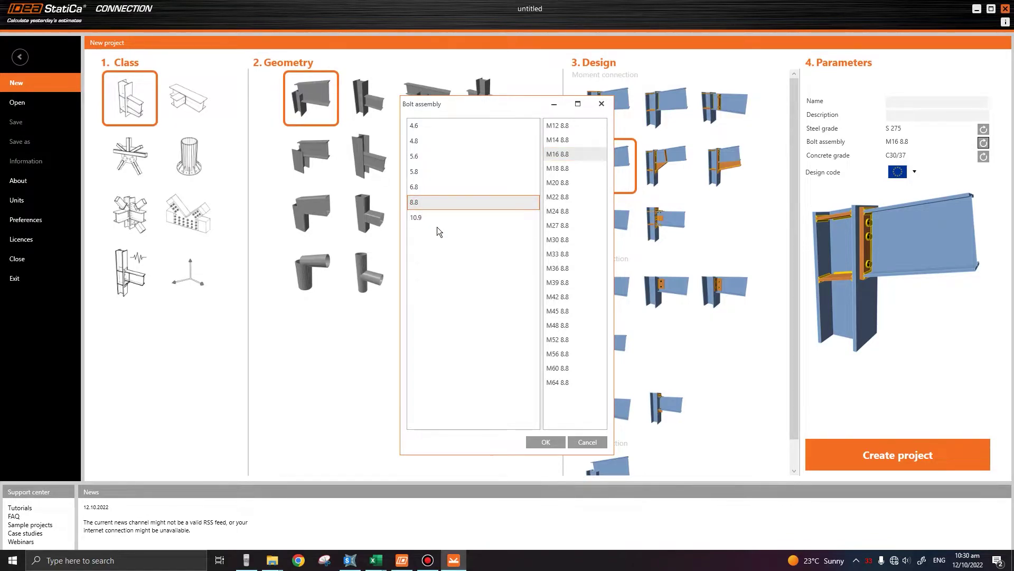
click(543, 447)
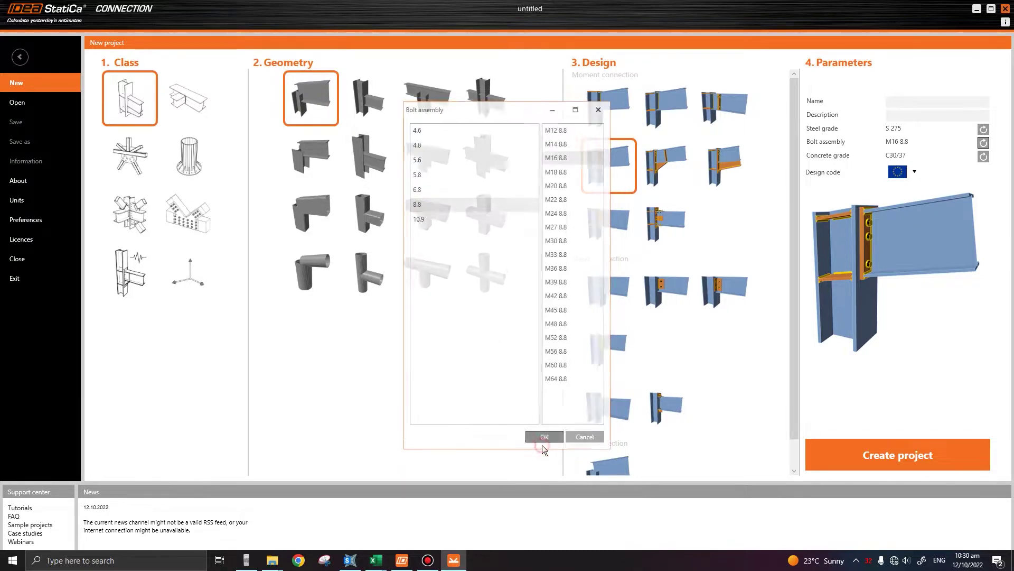
click(983, 157)
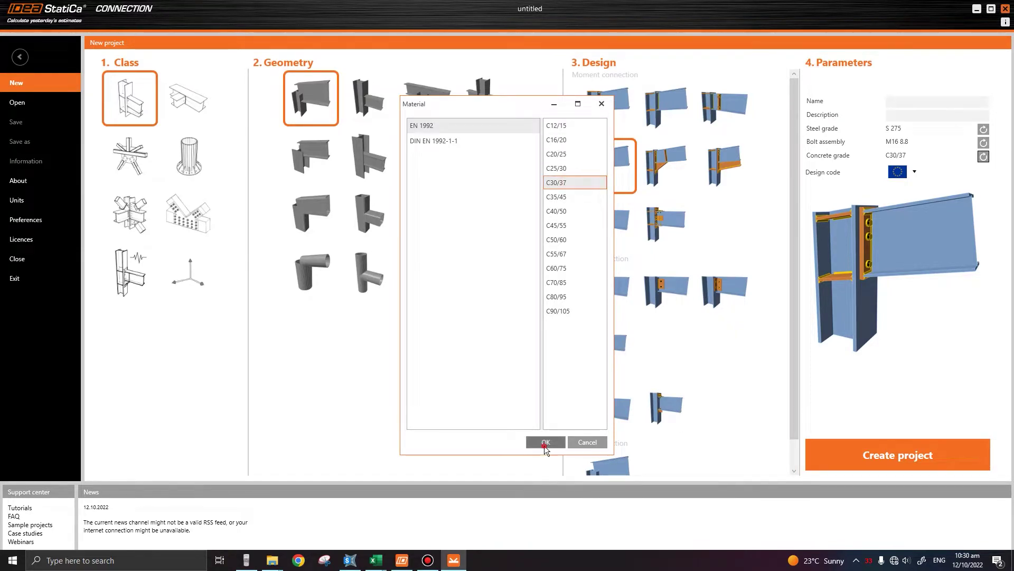
click(545, 443)
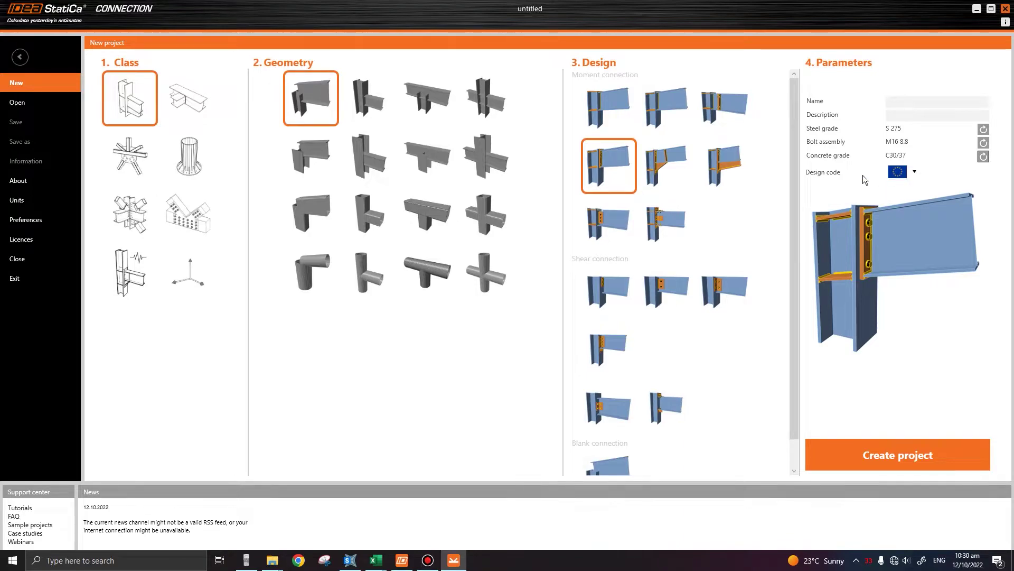
click(914, 172)
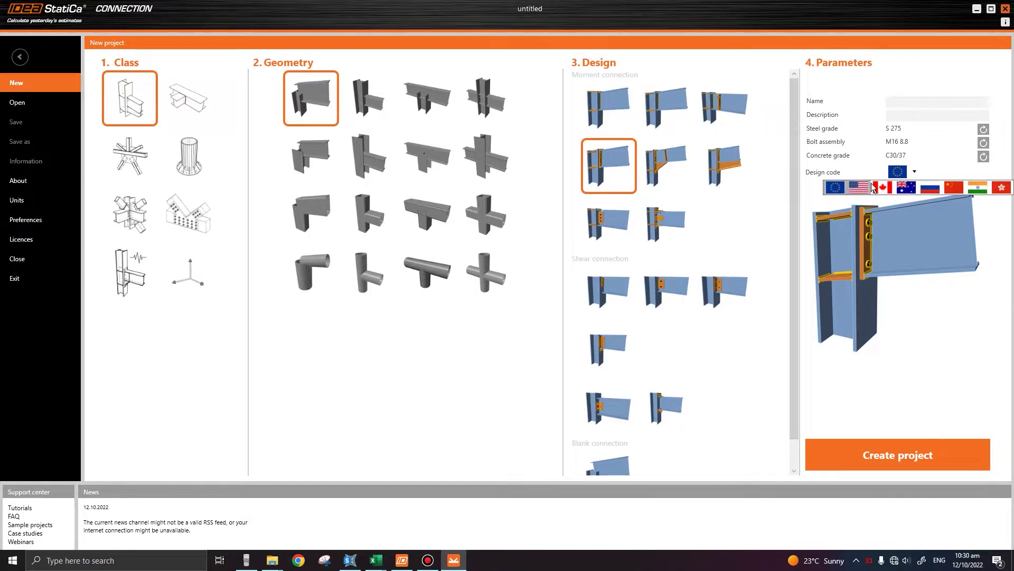
click(833, 188)
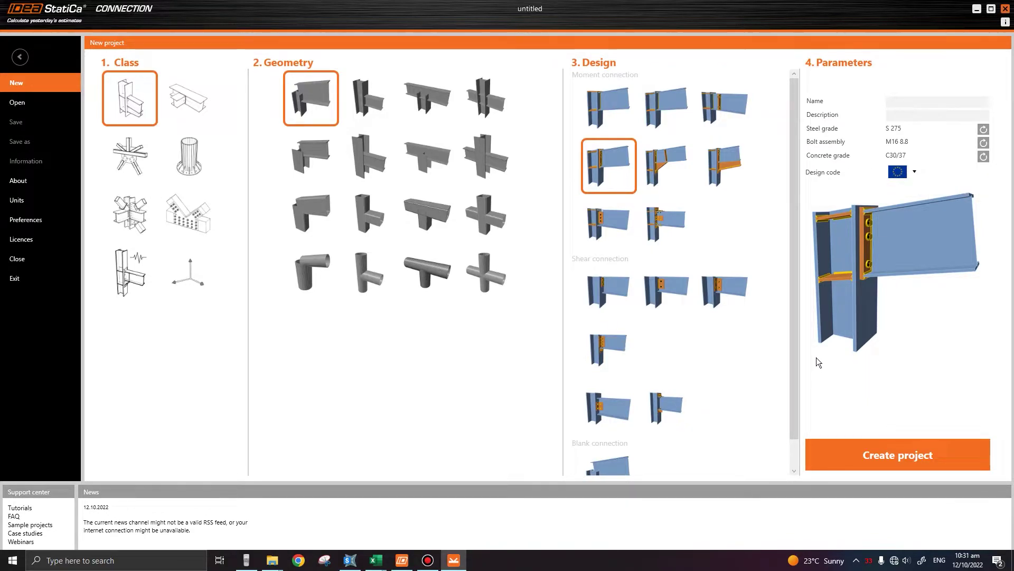
Create the connection project and rotate the 3-D joint model slightly
click(875, 458)
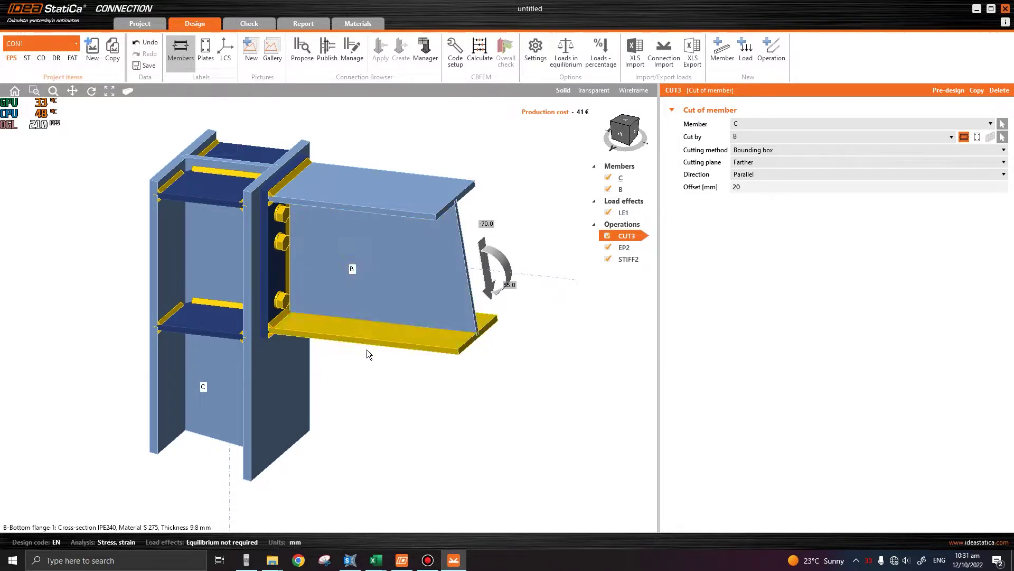
scroll(378, 320, down, 2)
right_drag(378, 320, 404, 316)
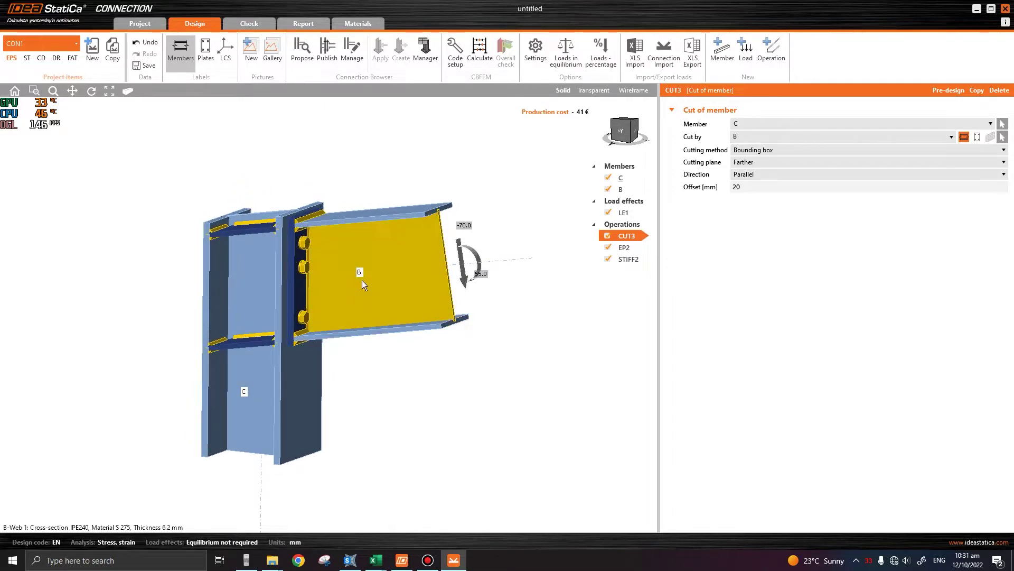
Inspect beam B (IPE240, 10° pitch) and column C, comparing with the SAP2000 frame
click(391, 272)
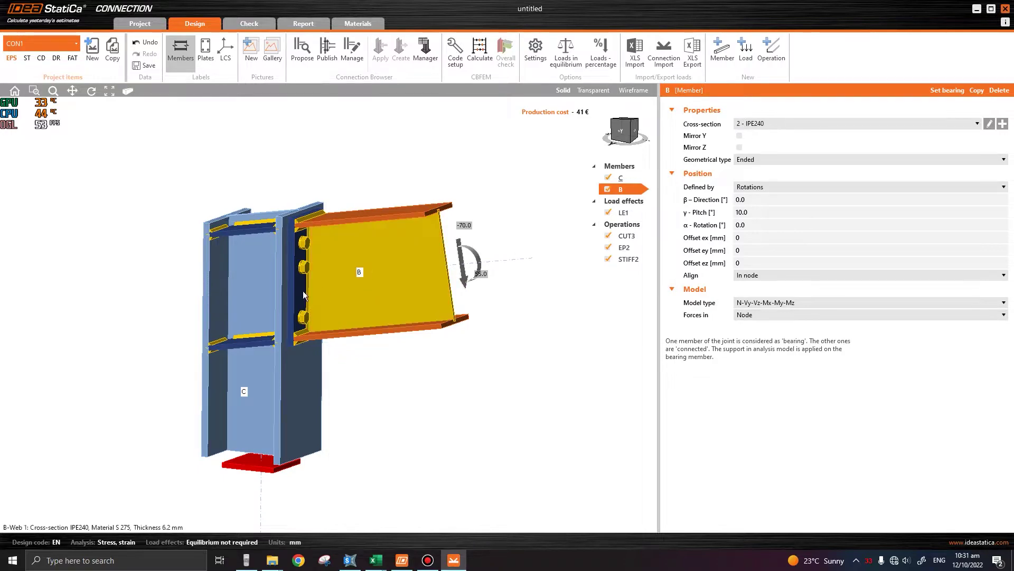
click(249, 291)
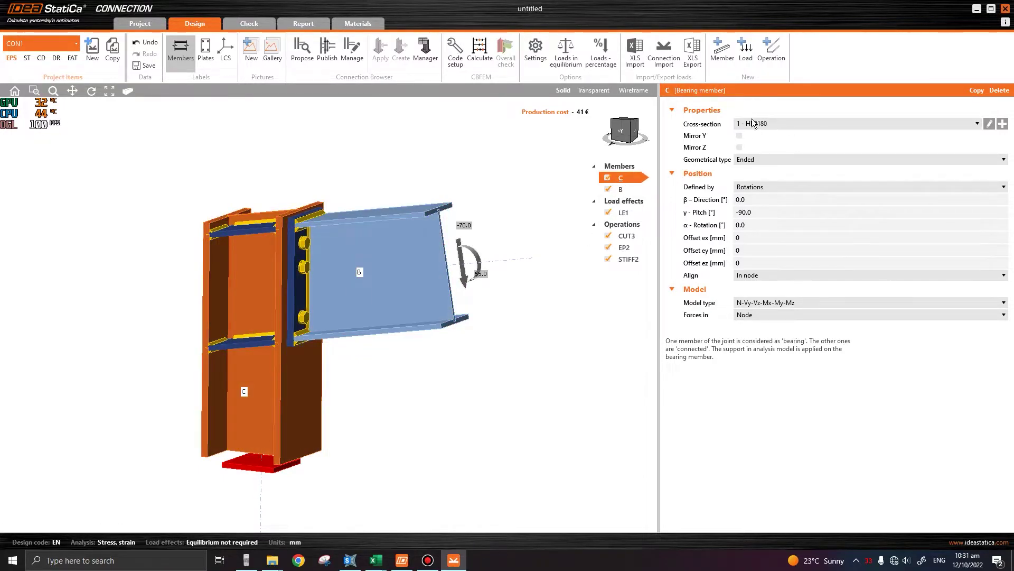
click(392, 277)
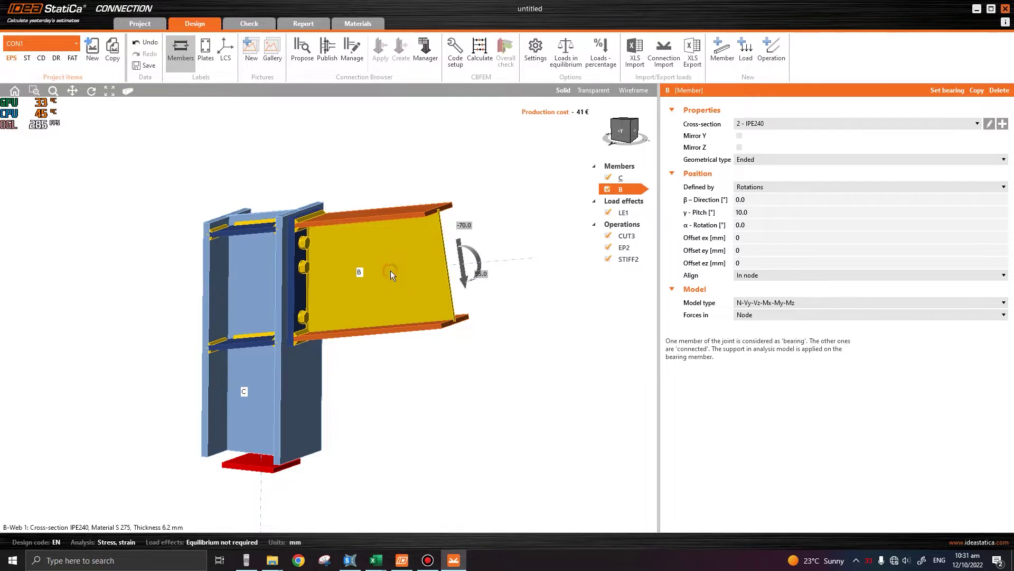
click(353, 561)
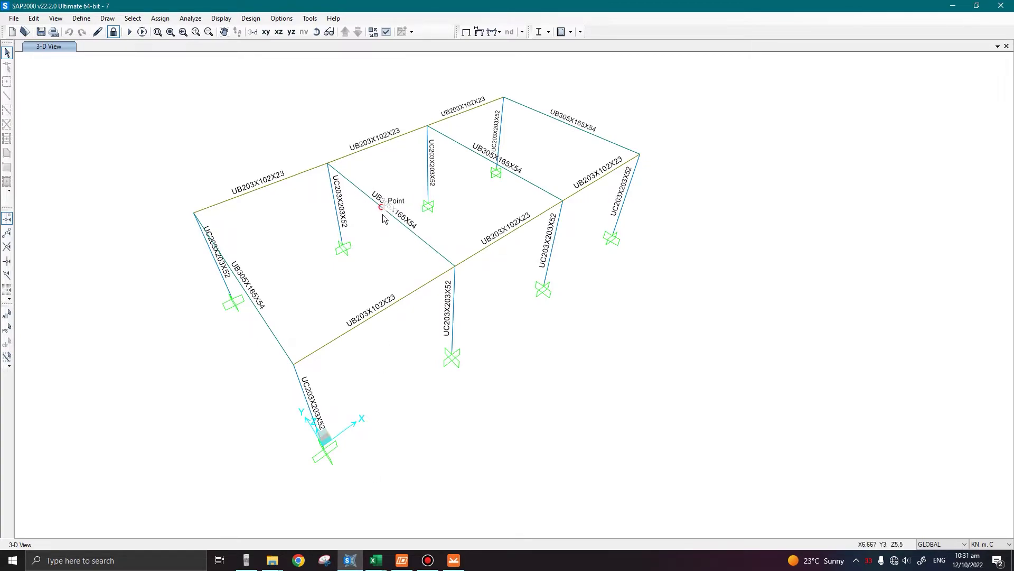
click(453, 560)
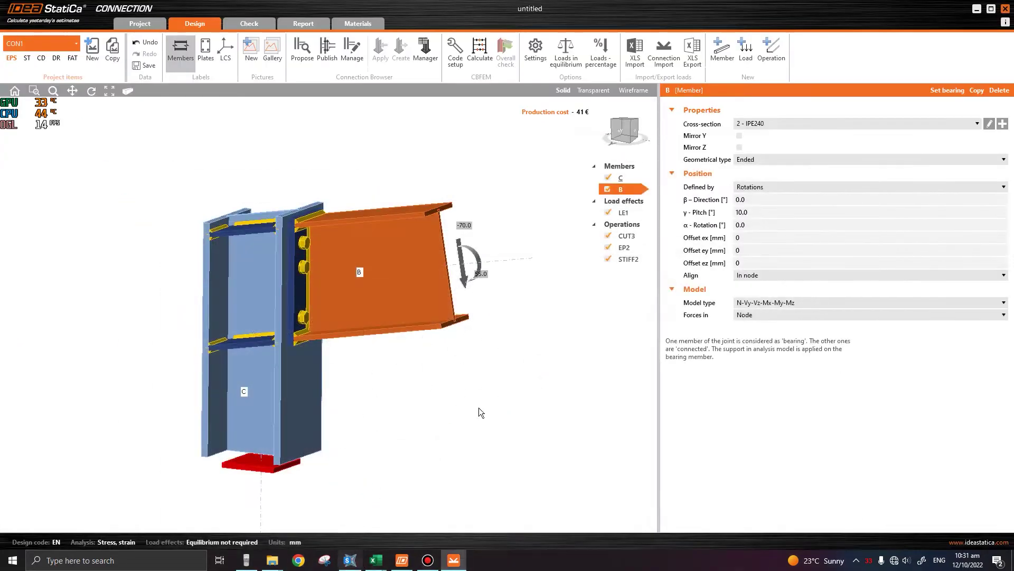
Replace beam B's IPE240 profile with UB 305 x 165 x 54 from the full UB catalogue
click(990, 124)
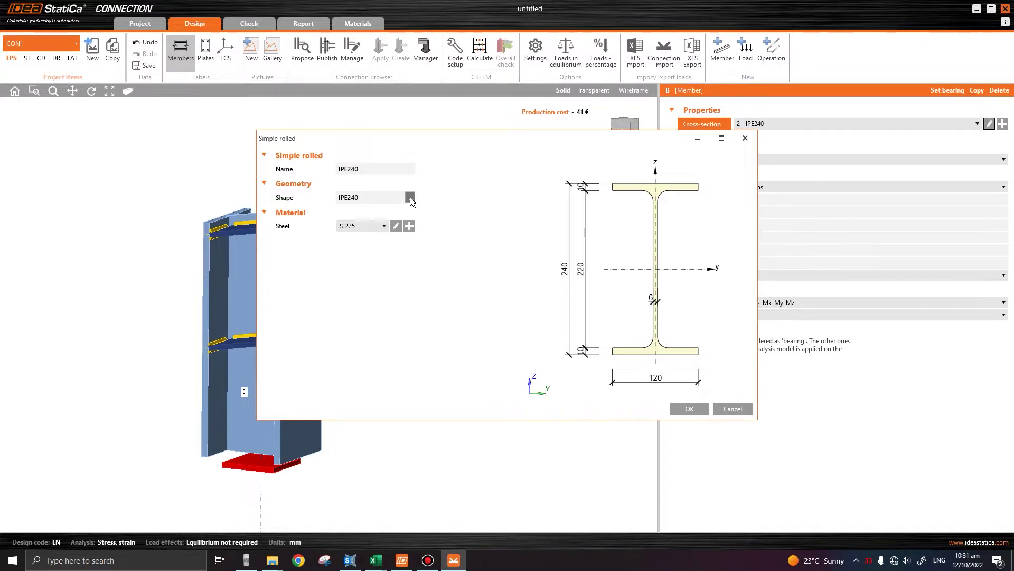
click(410, 198)
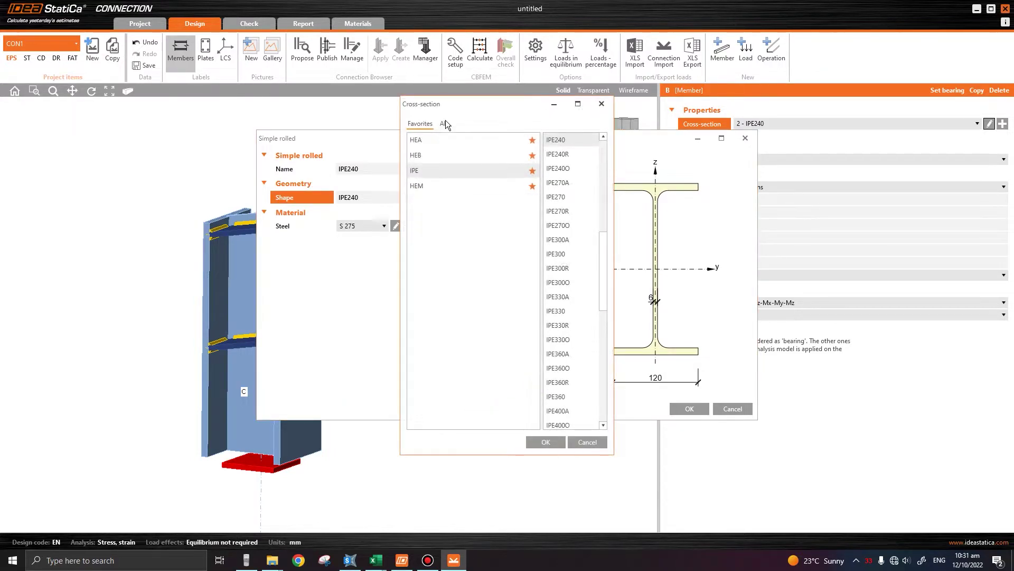
click(443, 123)
scroll(475, 296, down, 15)
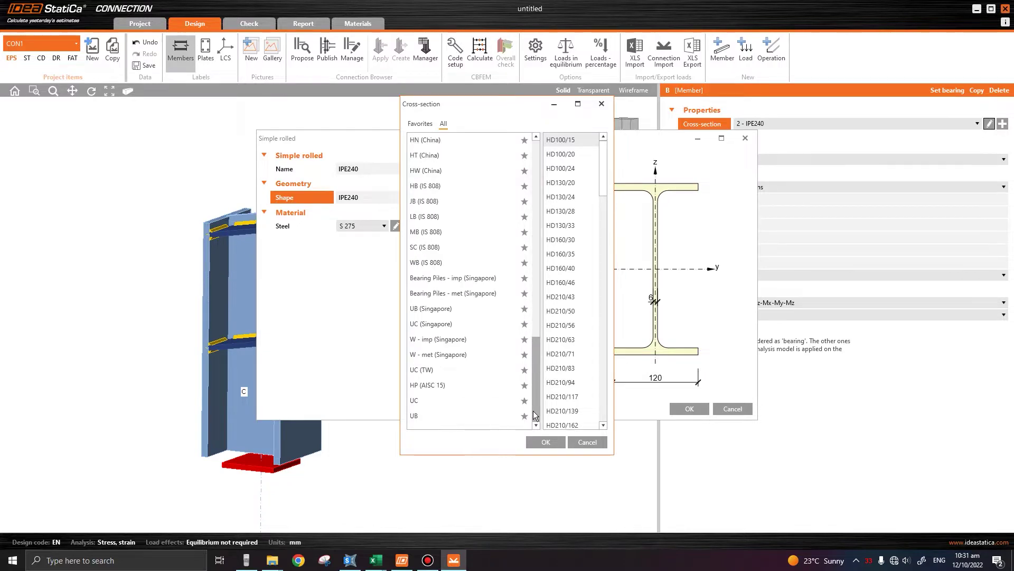
click(441, 418)
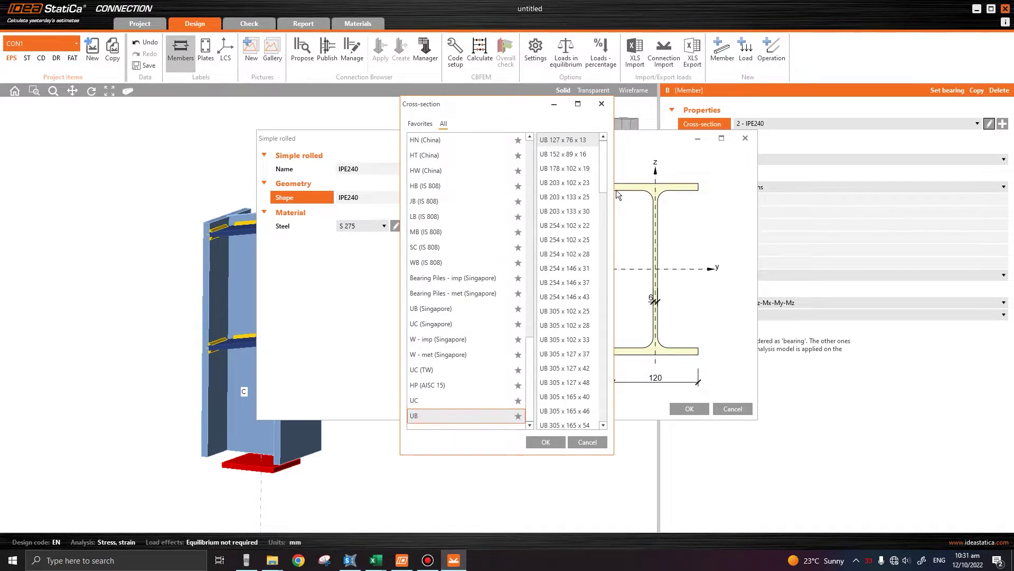
drag(607, 185, 606, 203)
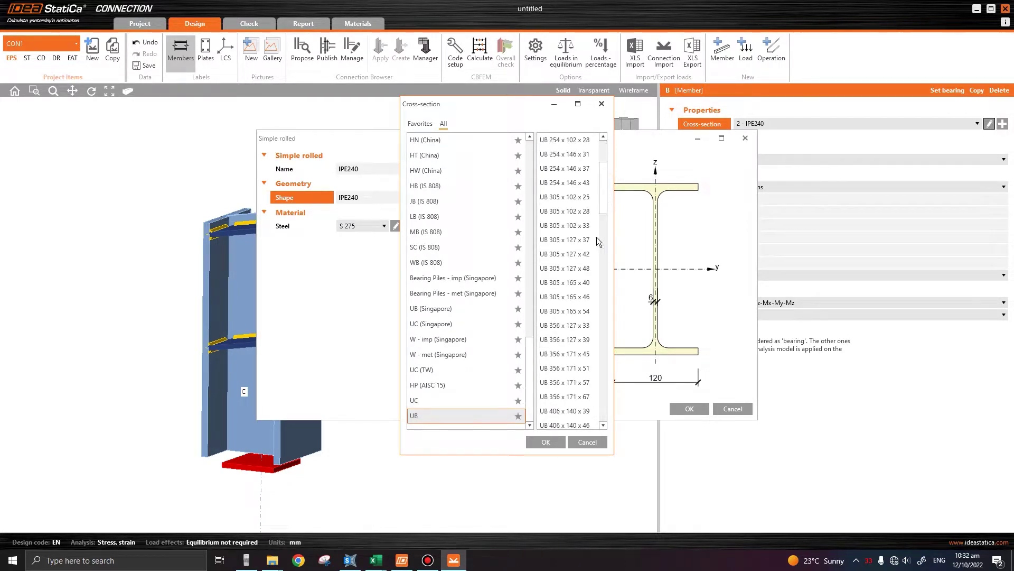
click(566, 315)
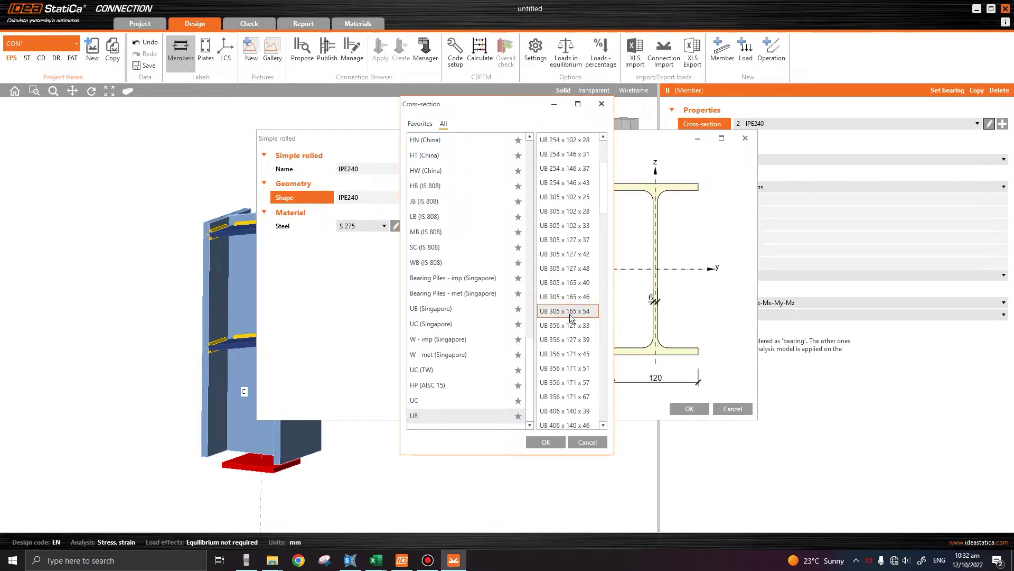
click(546, 441)
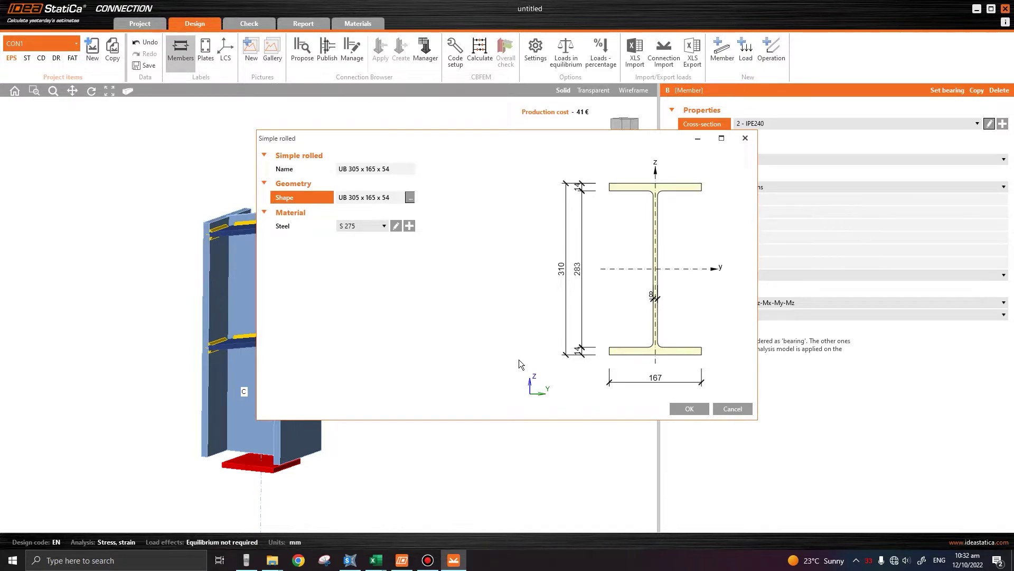
click(699, 409)
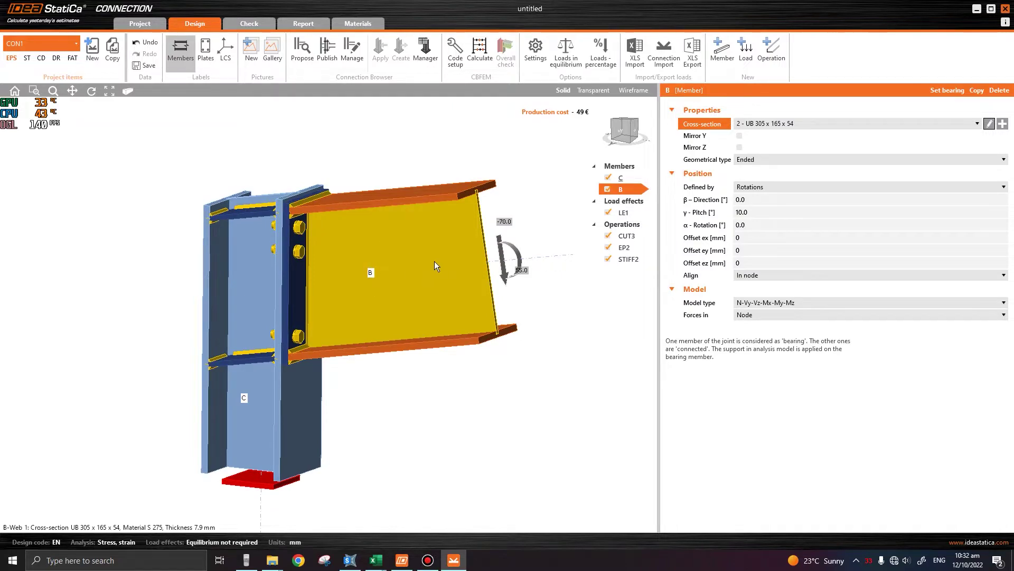
Swap column C's HEB180 for UC 203 x 203 x 52, checking the column size in SAP2000
click(255, 307)
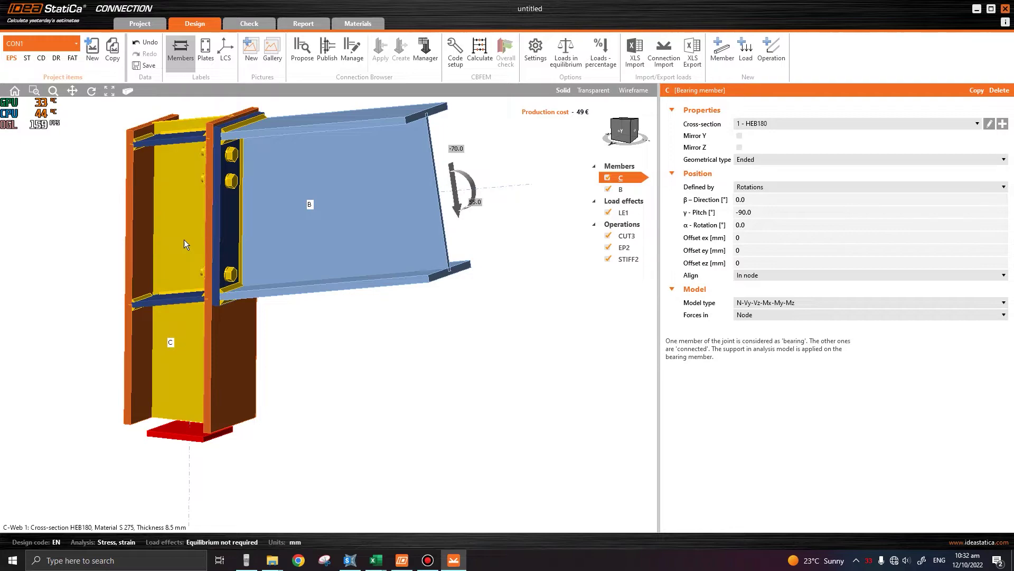
click(989, 125)
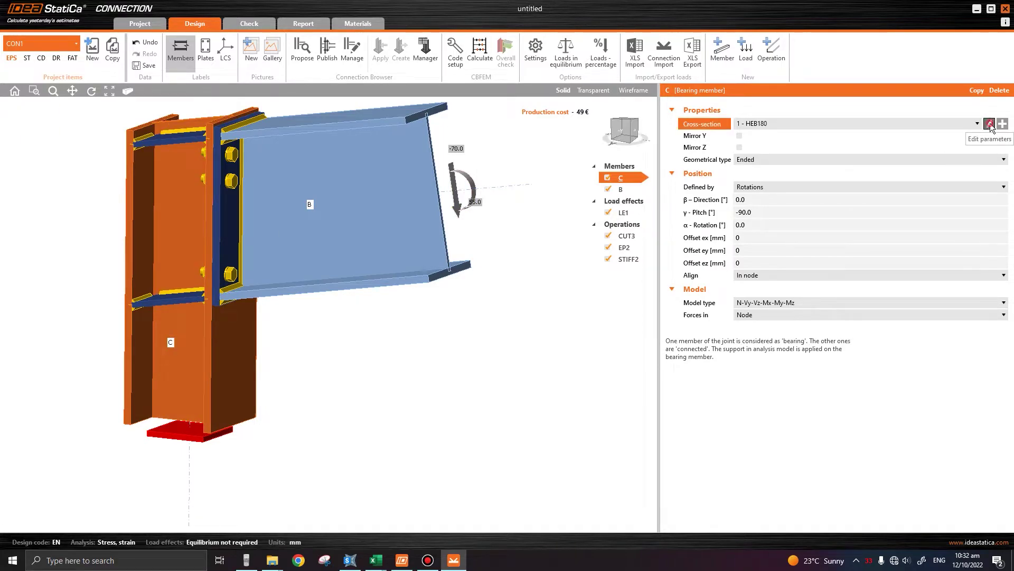
click(411, 197)
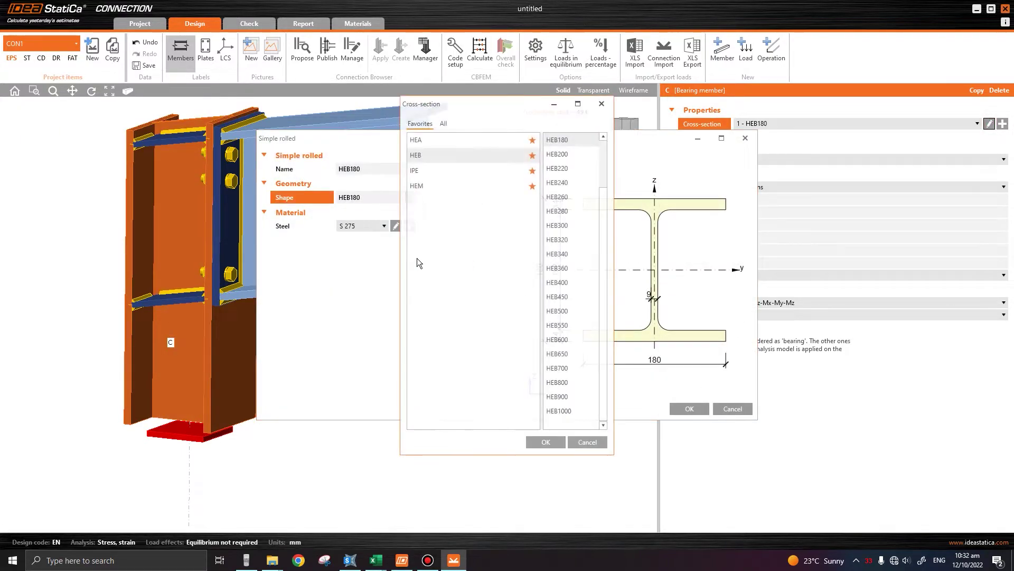
click(443, 125)
scroll(465, 369, down, 15)
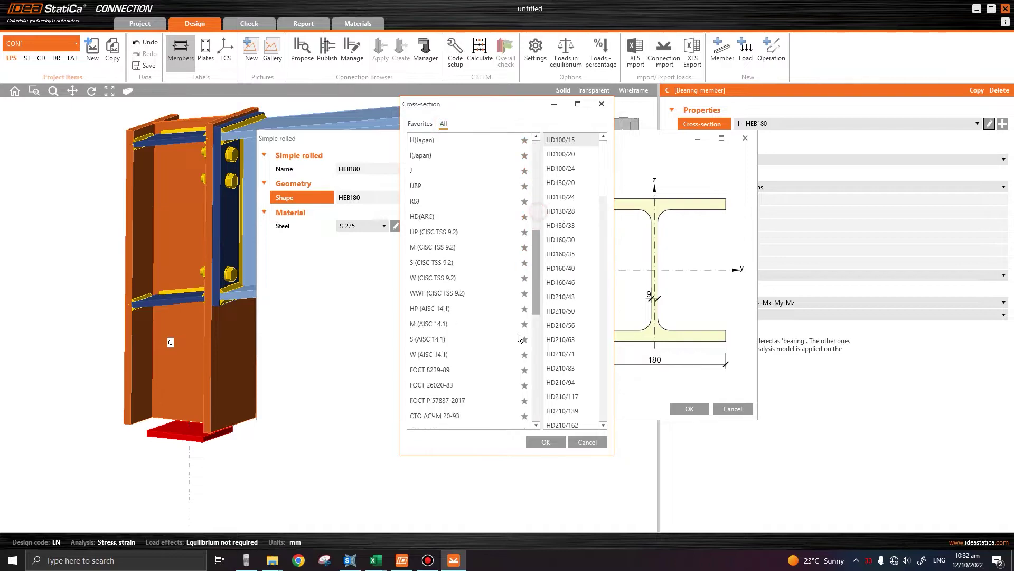
click(416, 403)
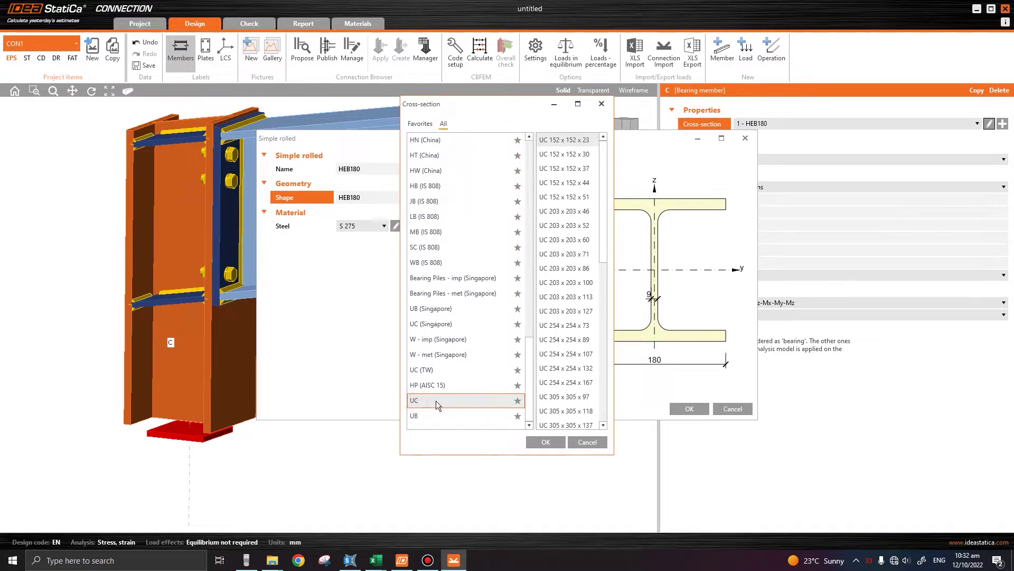
click(350, 560)
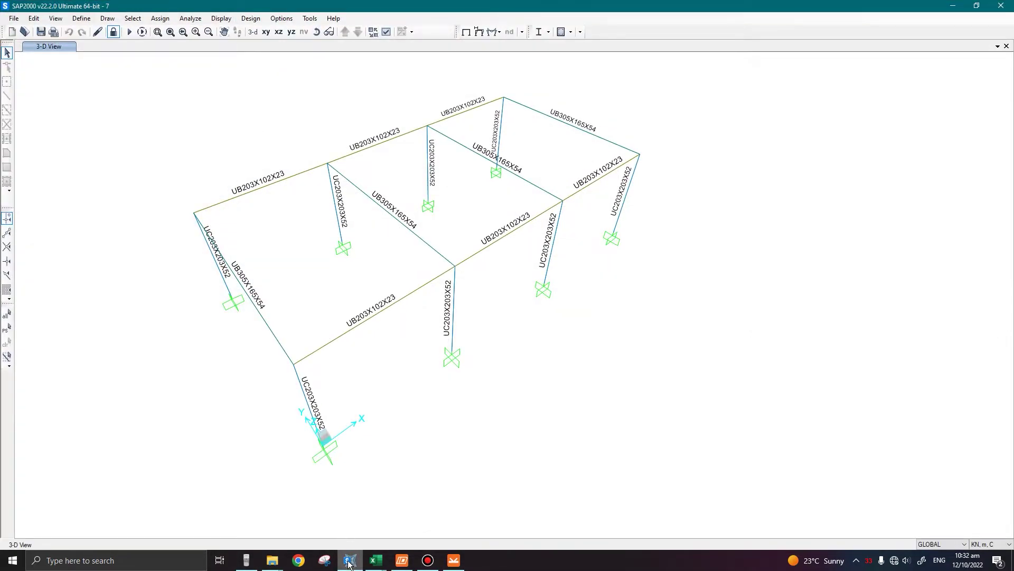
click(349, 563)
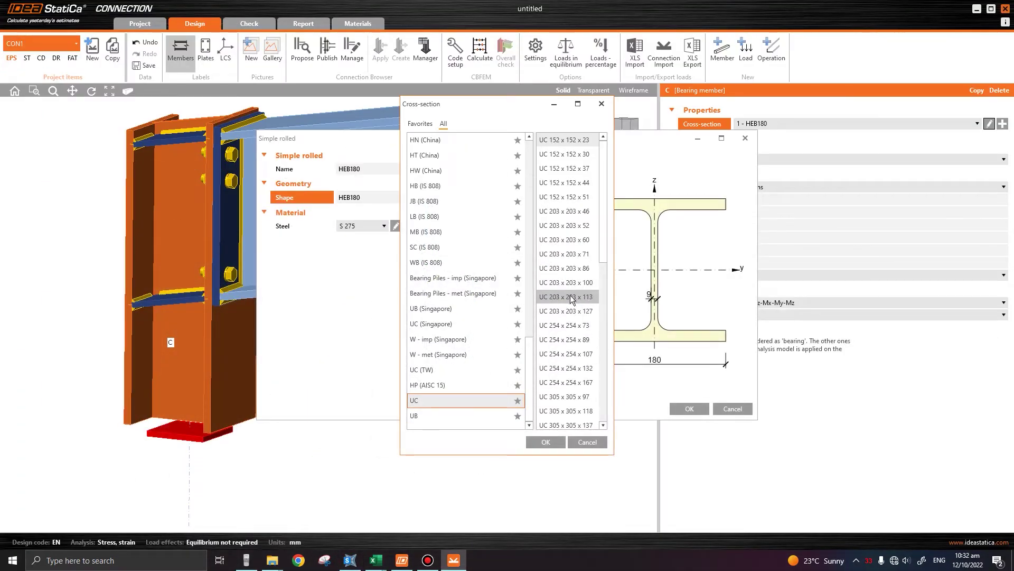
click(568, 226)
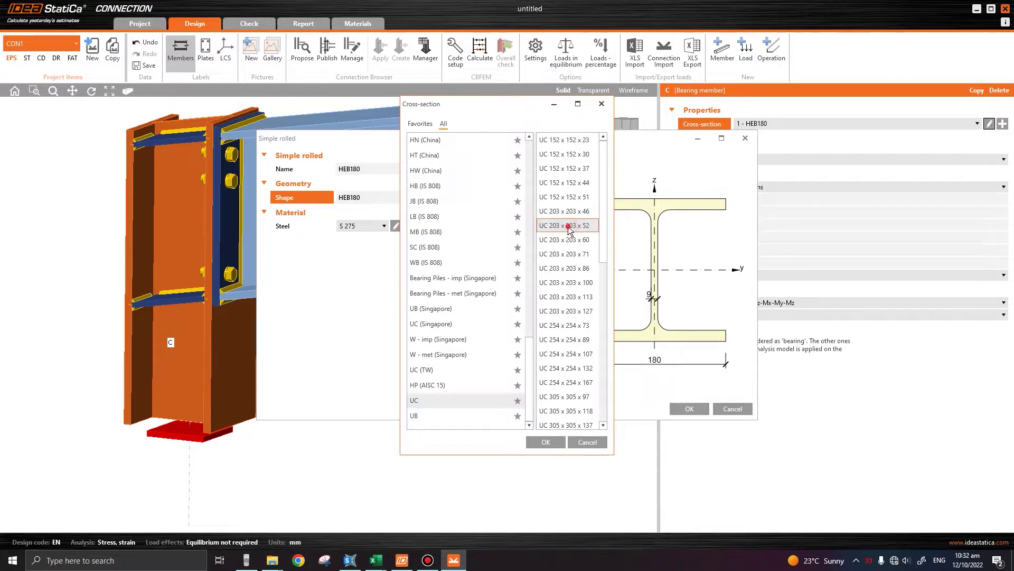
click(549, 442)
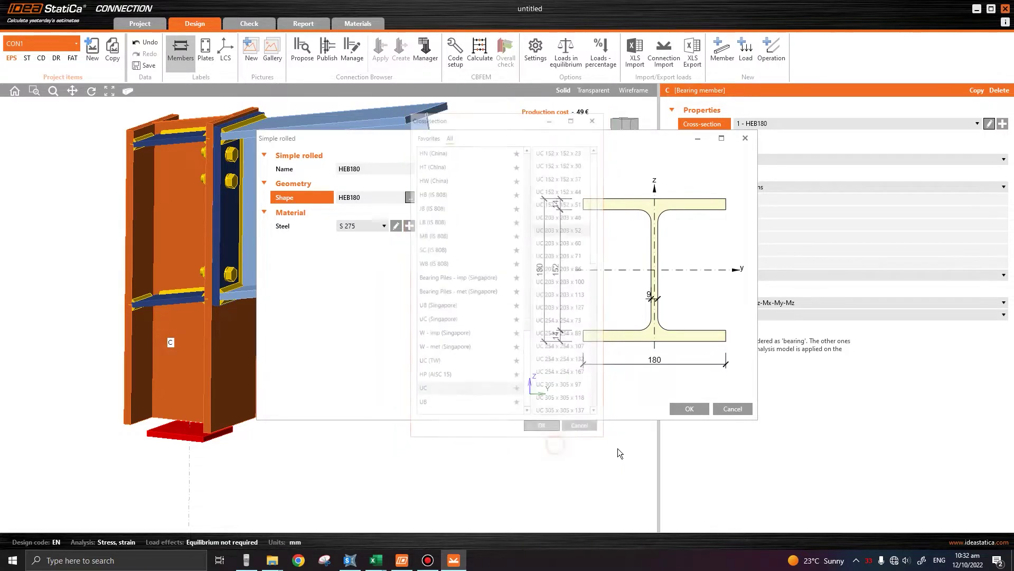
click(689, 409)
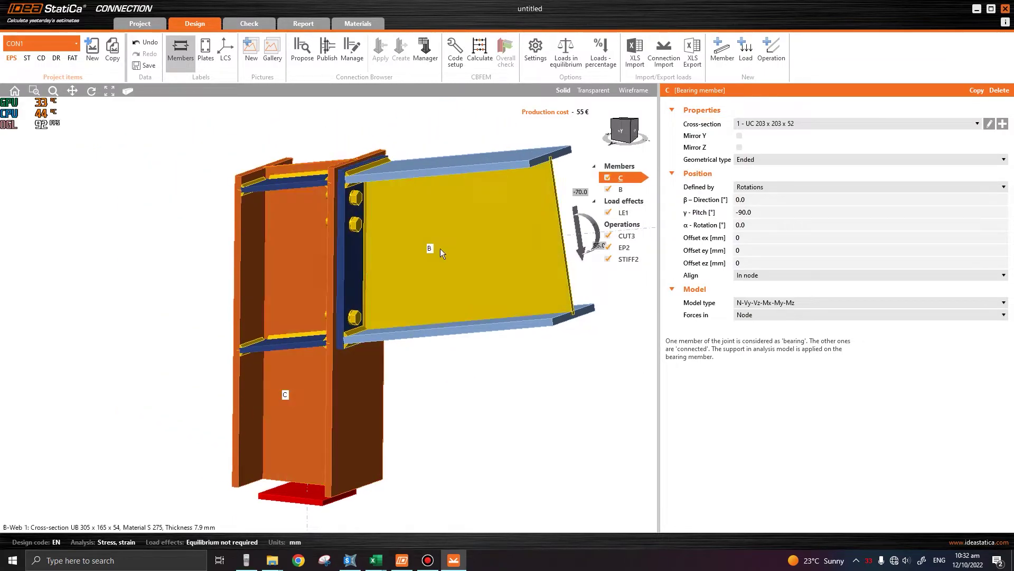
click(440, 248)
click(169, 242)
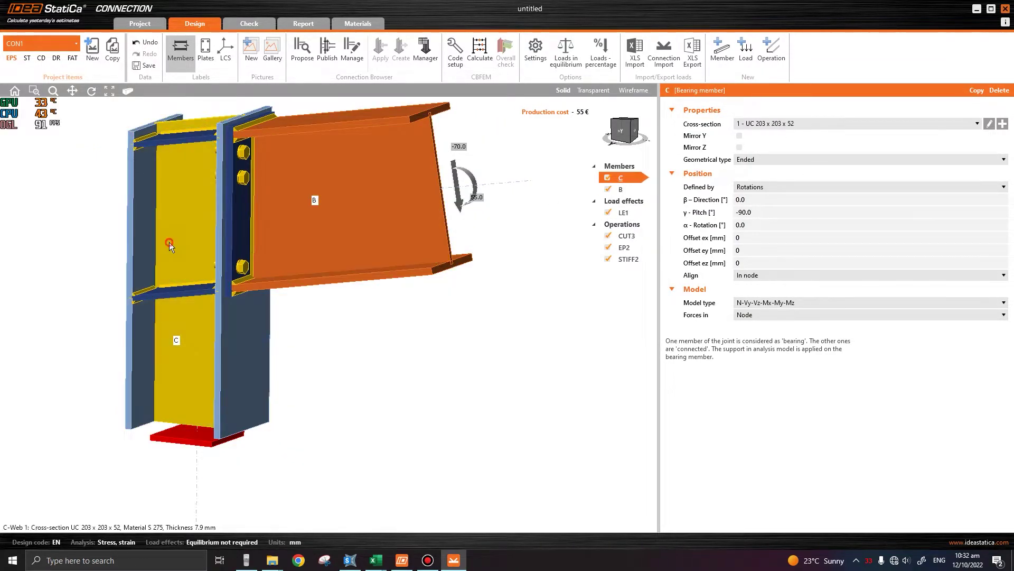
Set beam B's pitch to 0 so it sits level, matching the SAP2000 model
click(355, 221)
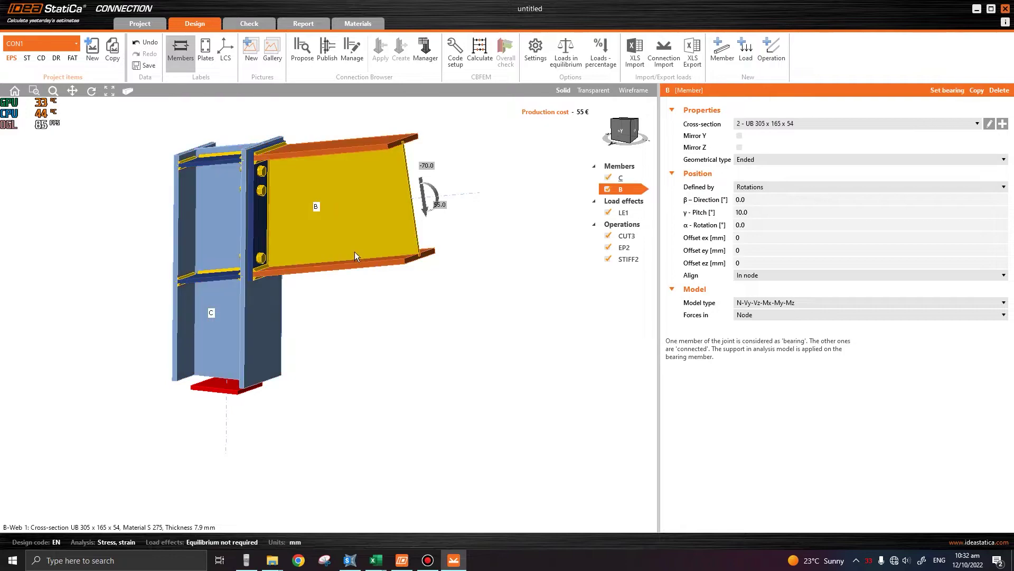
right_drag(377, 221, 383, 206)
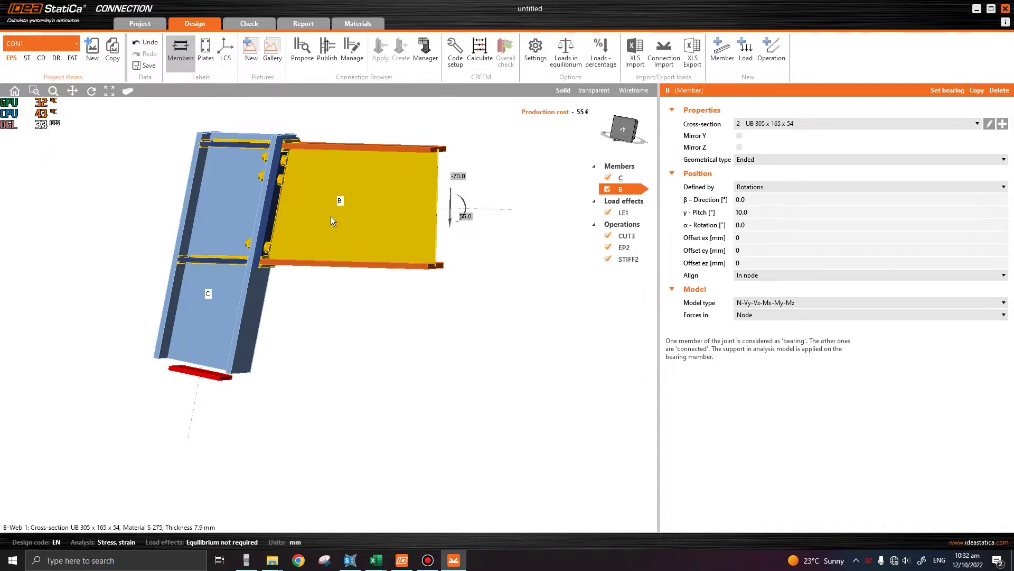
click(348, 563)
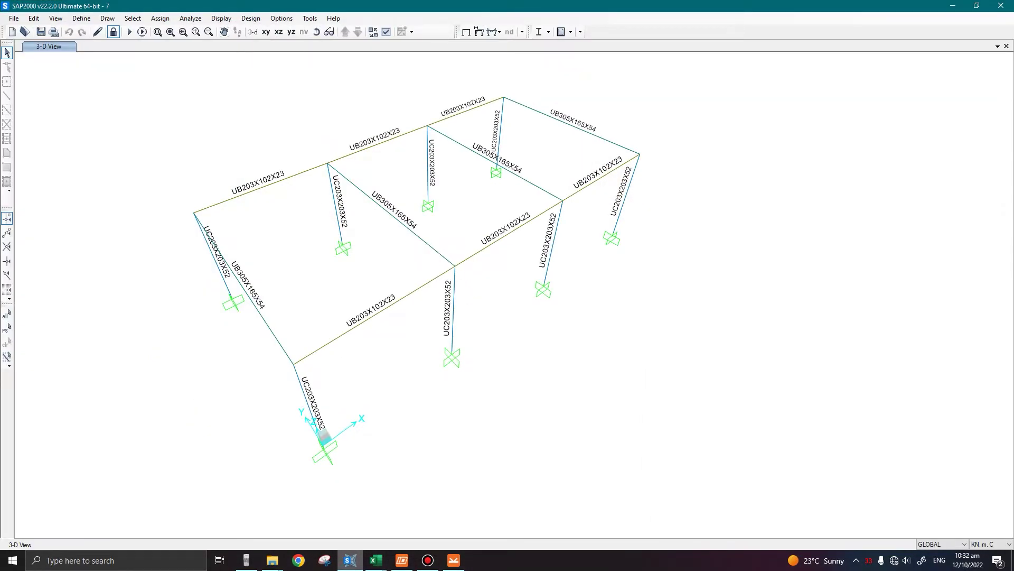
click(359, 567)
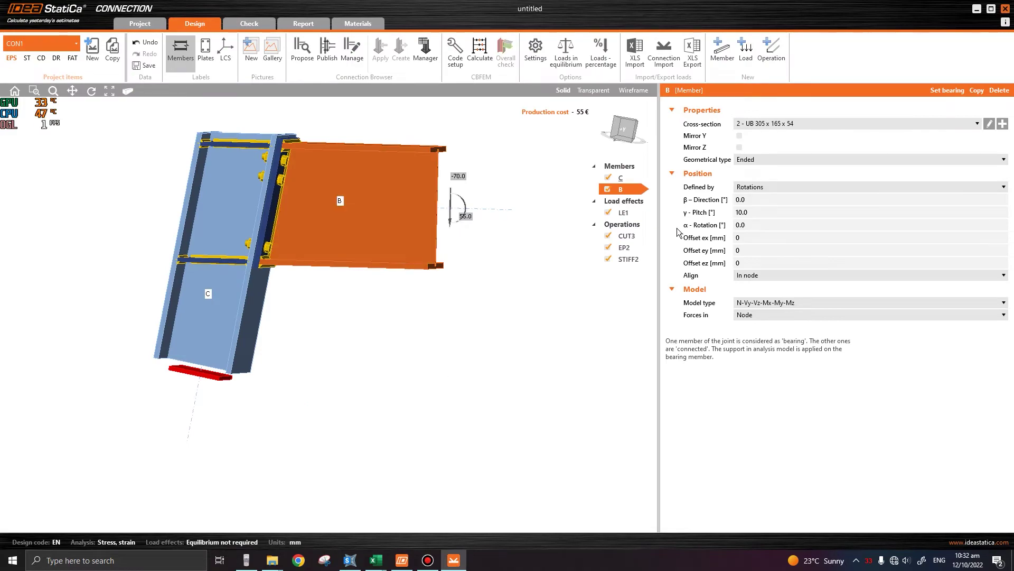
click(764, 213)
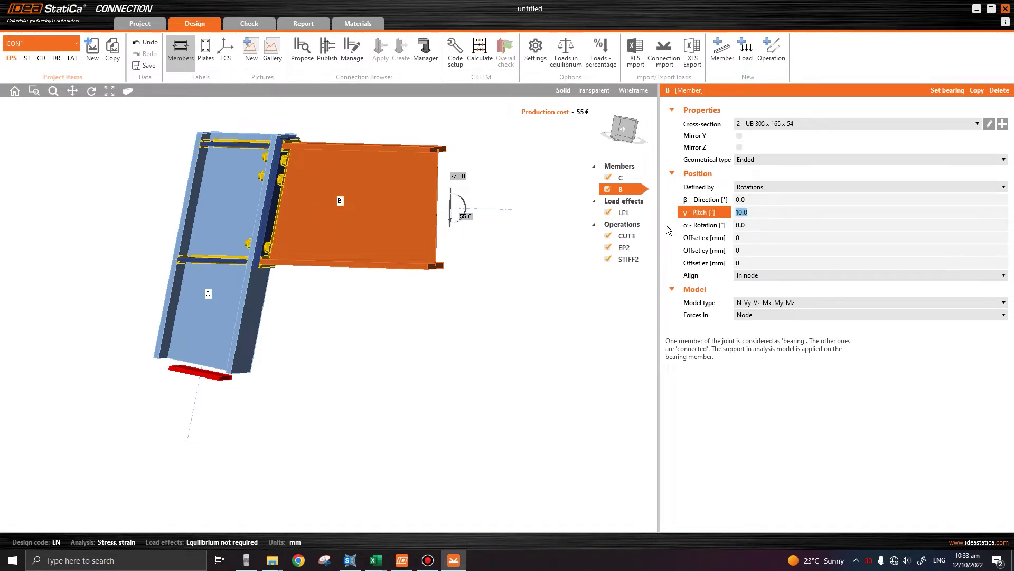
click(761, 226)
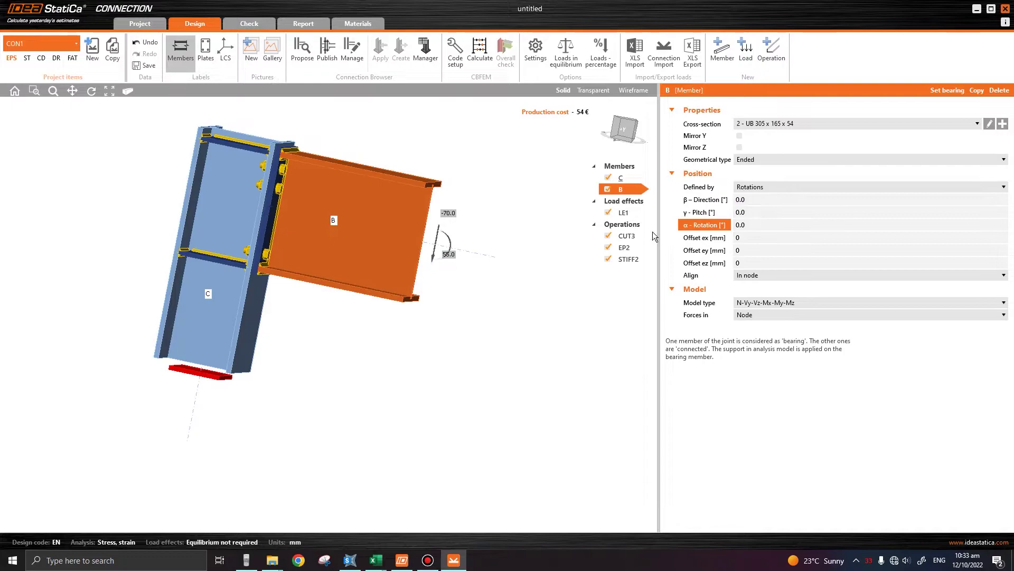
Switch off the STIFF2 column stiffeners, cutting production cost from 54 € to 30 €
right_drag(393, 208, 248, 312)
click(238, 322)
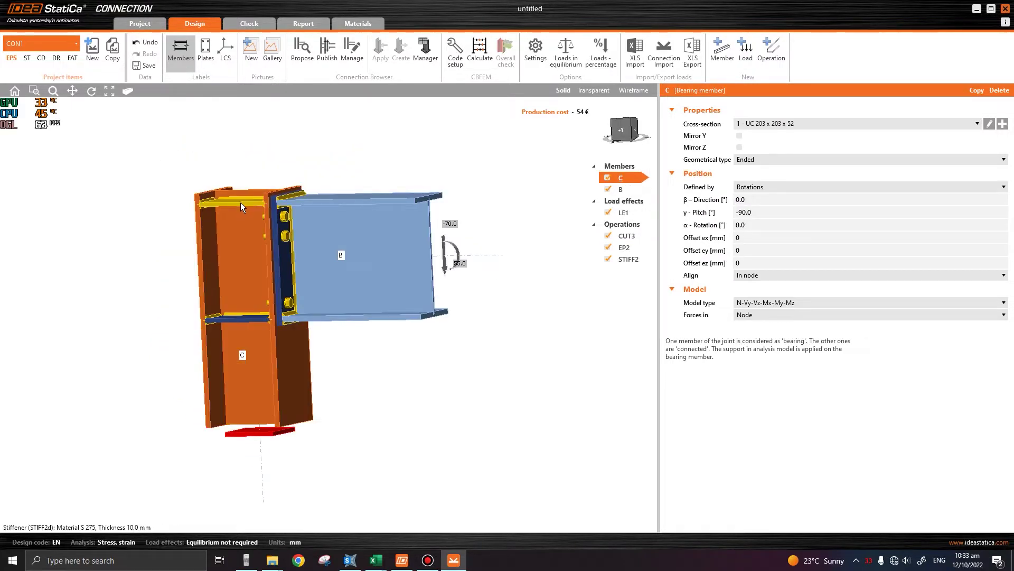
click(239, 320)
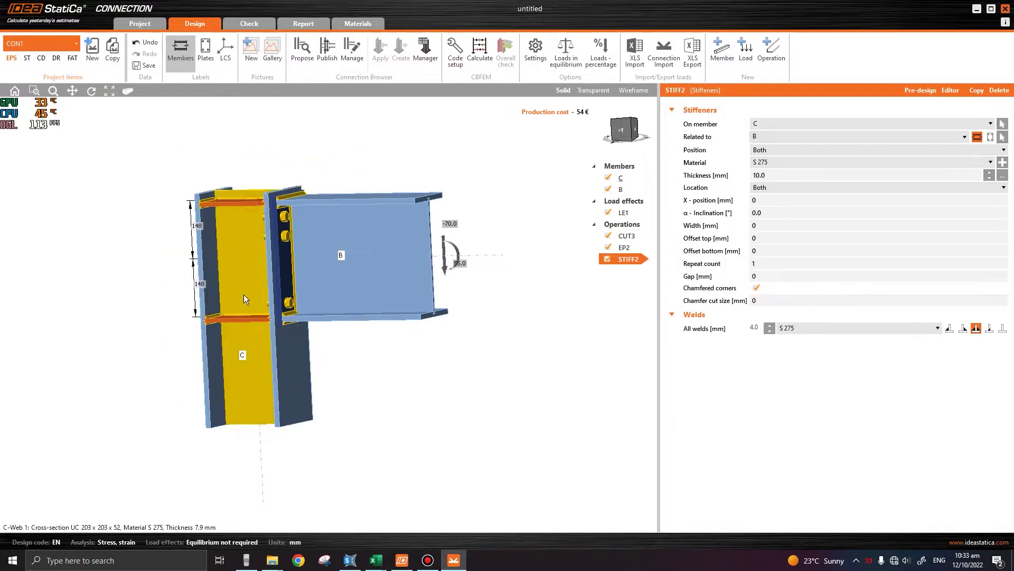
right_drag(252, 275, 338, 285)
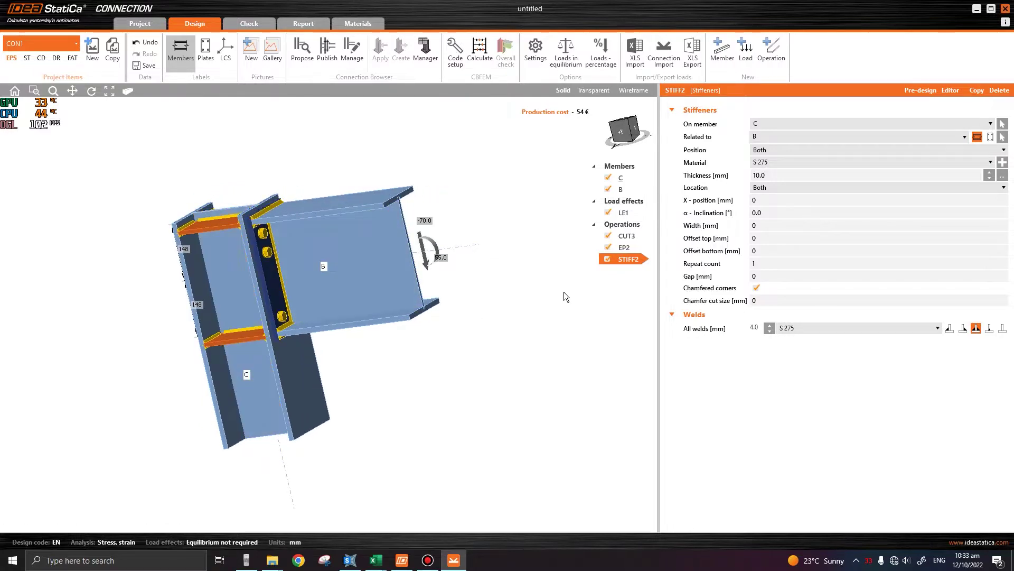
click(607, 259)
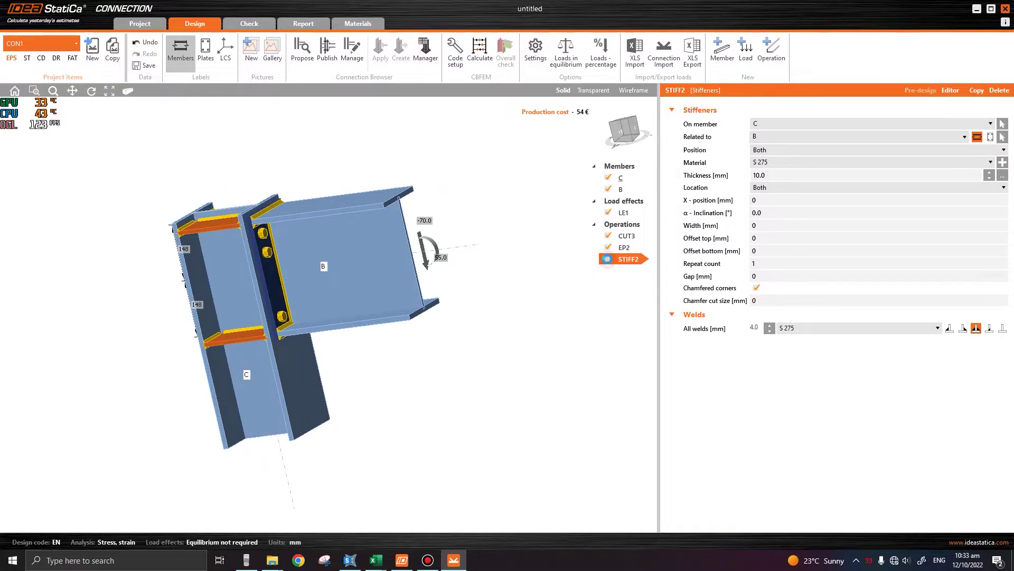
right_drag(350, 289, 353, 251)
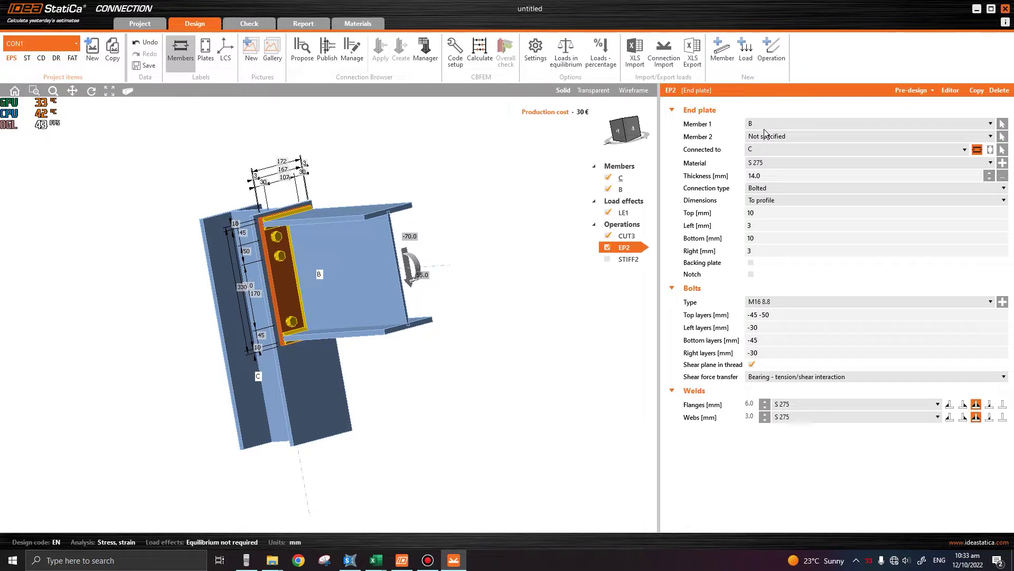
Make end plate EP2 12 mm thick with its dimensions set to Rectangle
click(766, 175)
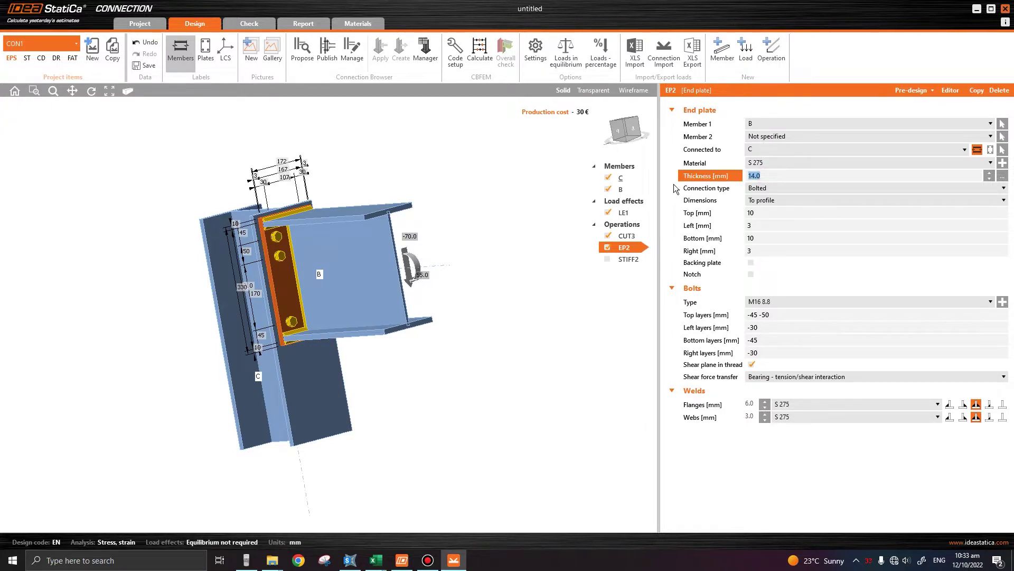
text(12)
click(772, 200)
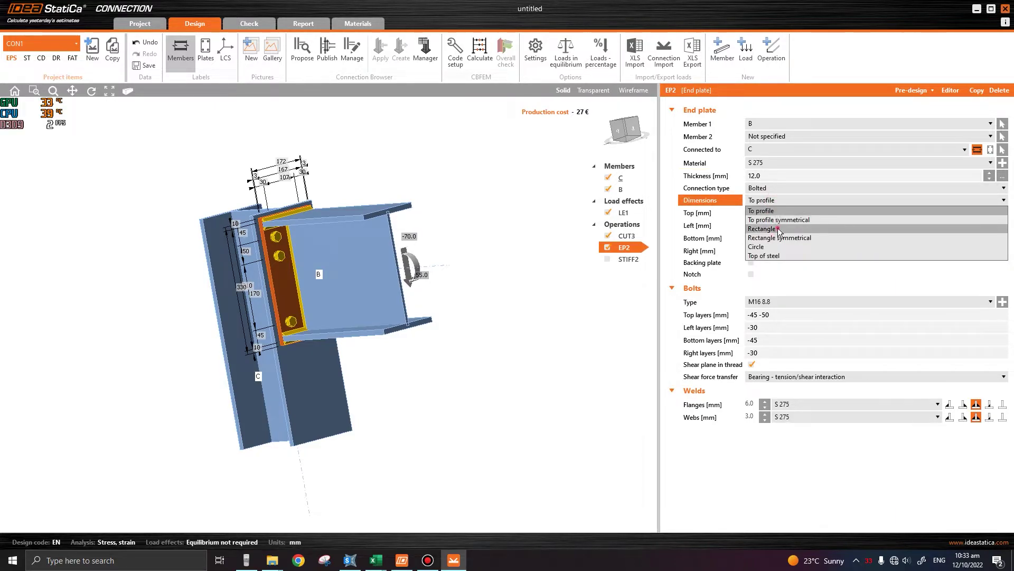
click(779, 228)
Extend EP2 175 mm top and bottom and 100 mm left and right
click(760, 212)
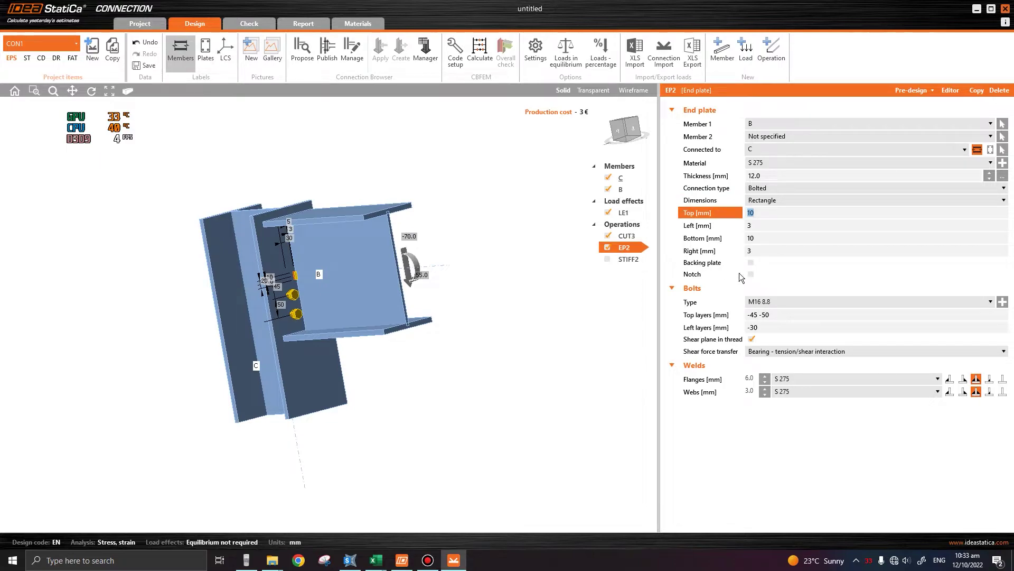
text(1)
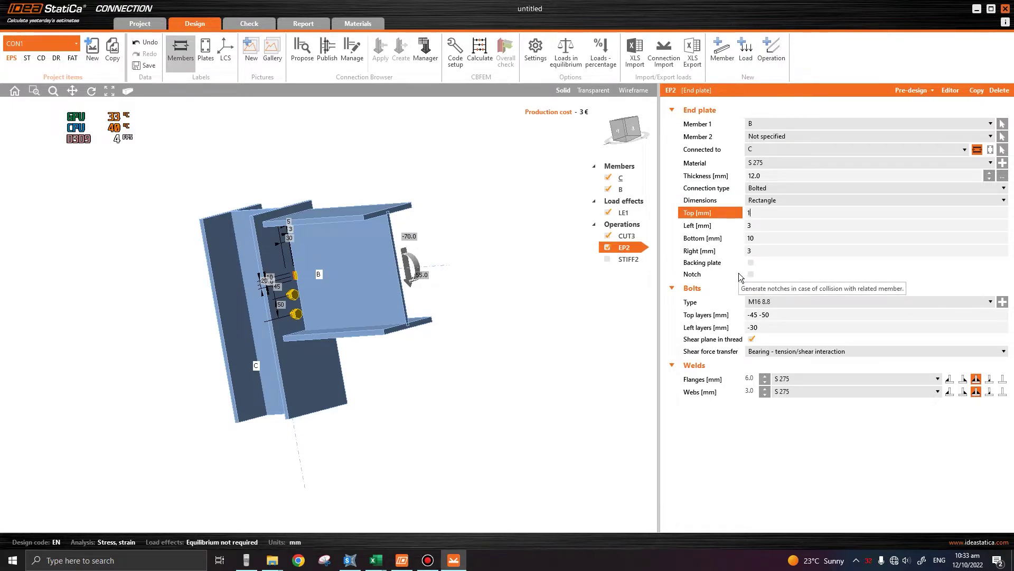
text(75)
key(Tab)
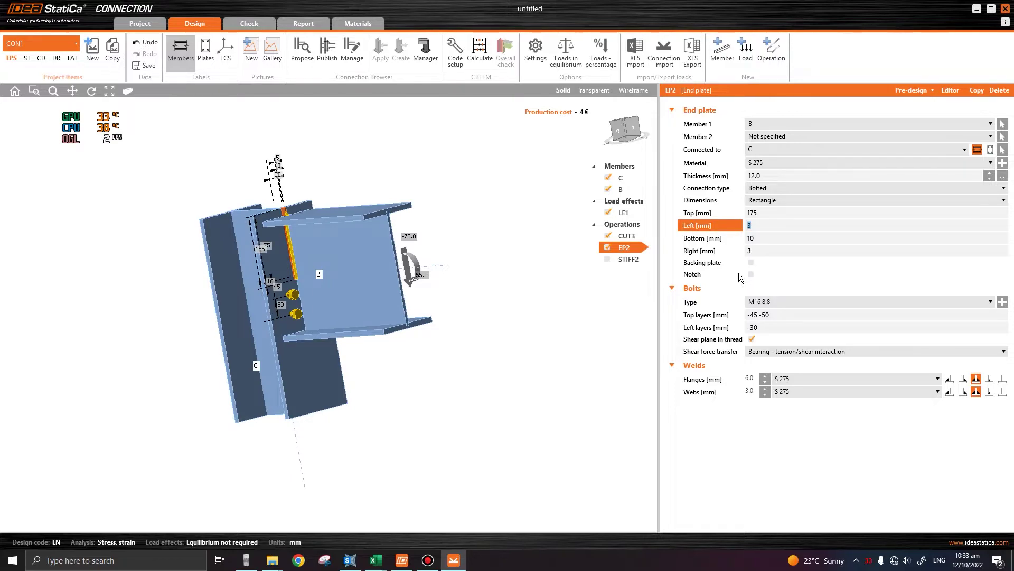
text(100)
key(Tab)
text(178)
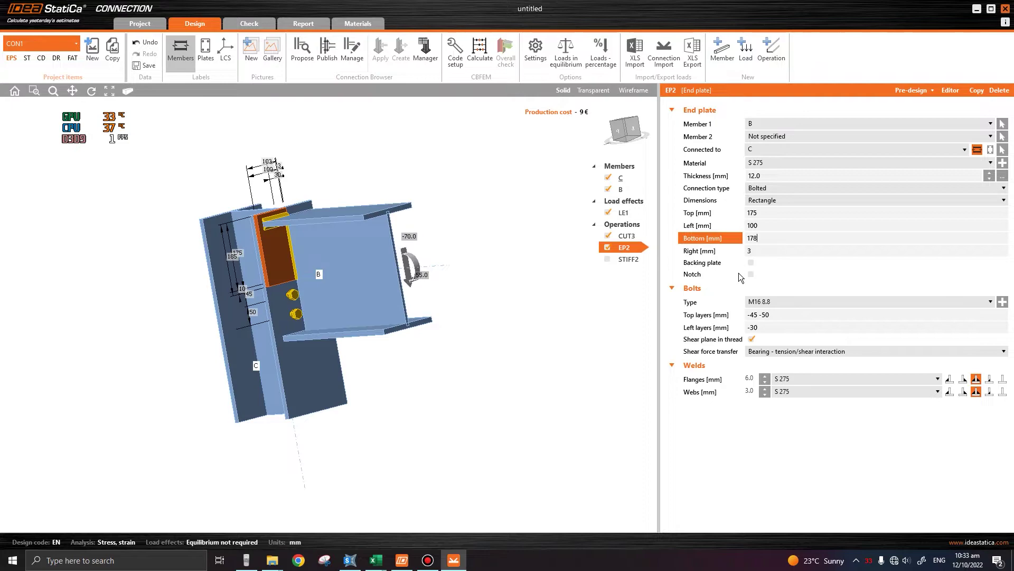
key(BackSpace)
text(5)
key(Tab)
text(1)
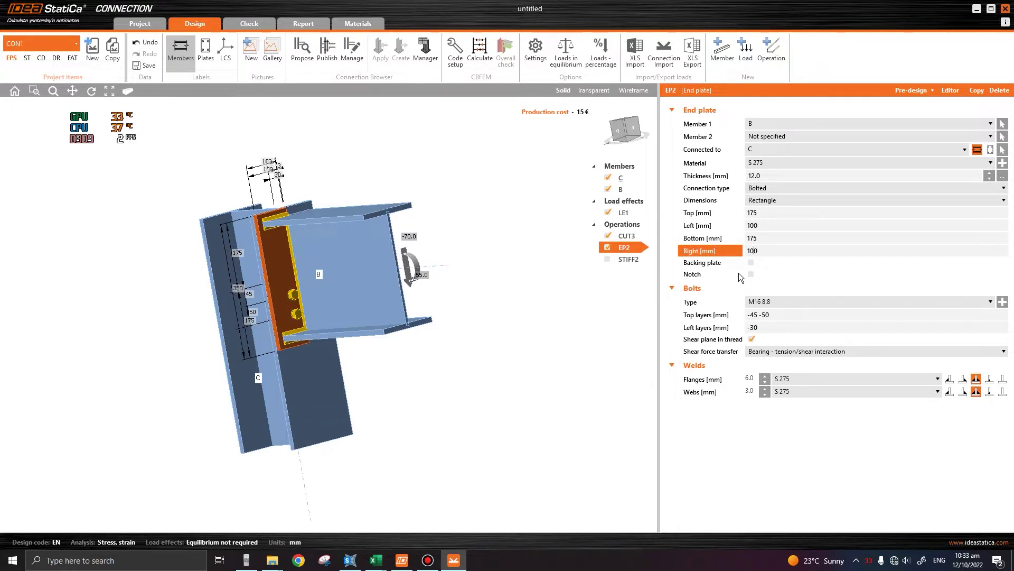
text(00)
click(462, 405)
right_drag(421, 338, 313, 157)
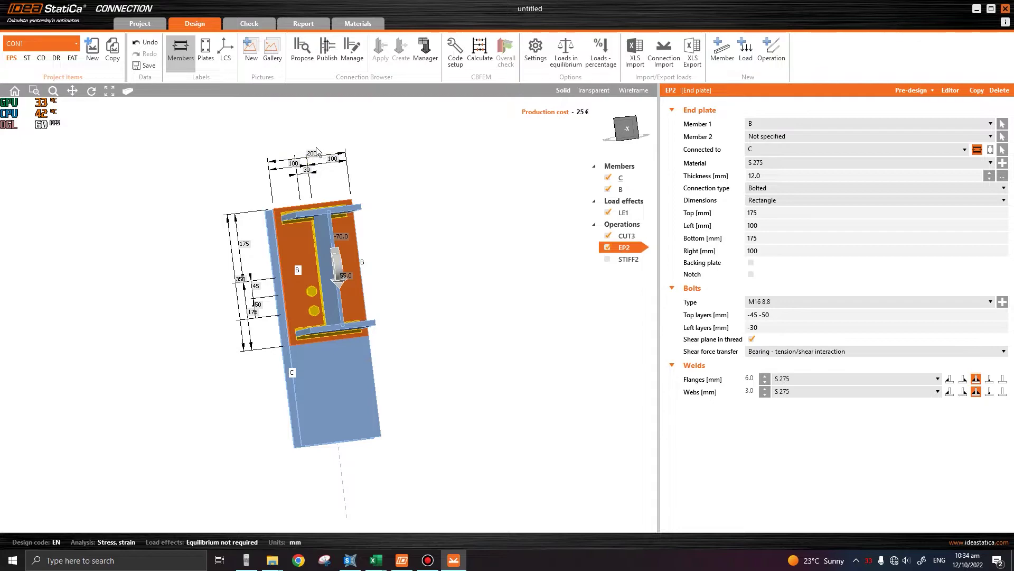
right_drag(319, 330, 379, 338)
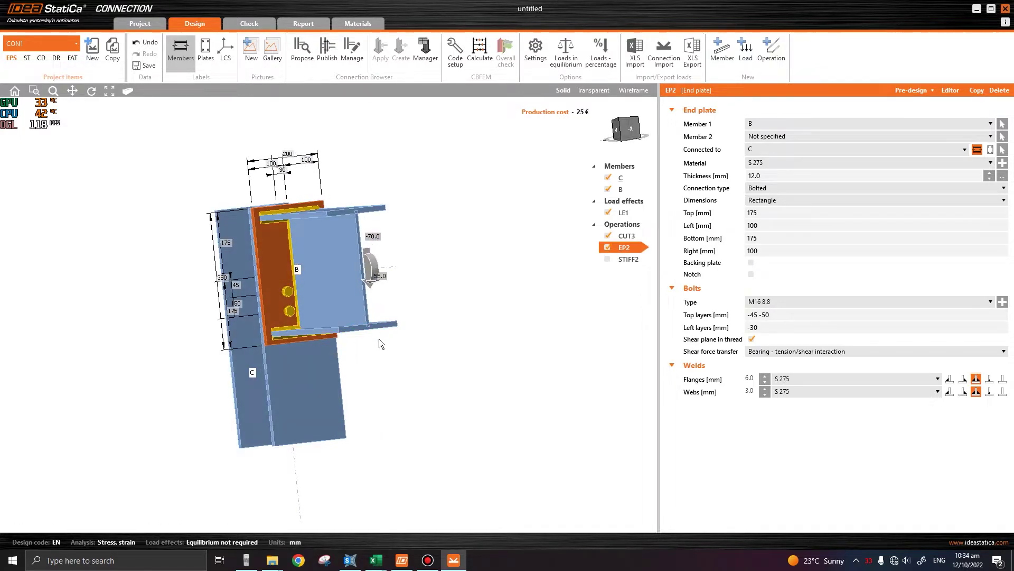
Open EP2's plate editor in Drawing view, showing plate P12.0 / 200 - 350 with two bolt holes
right_click(272, 266)
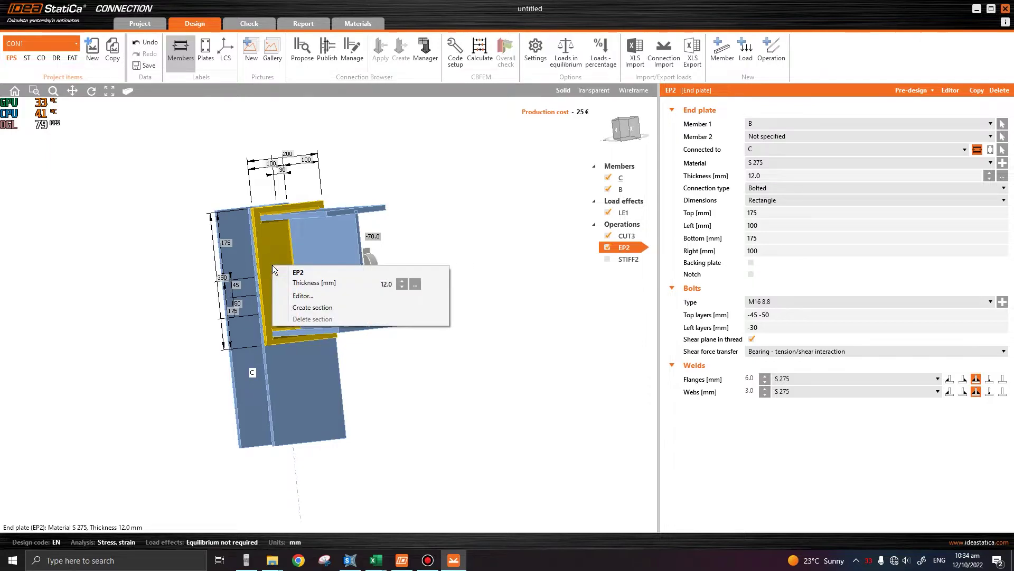
click(306, 300)
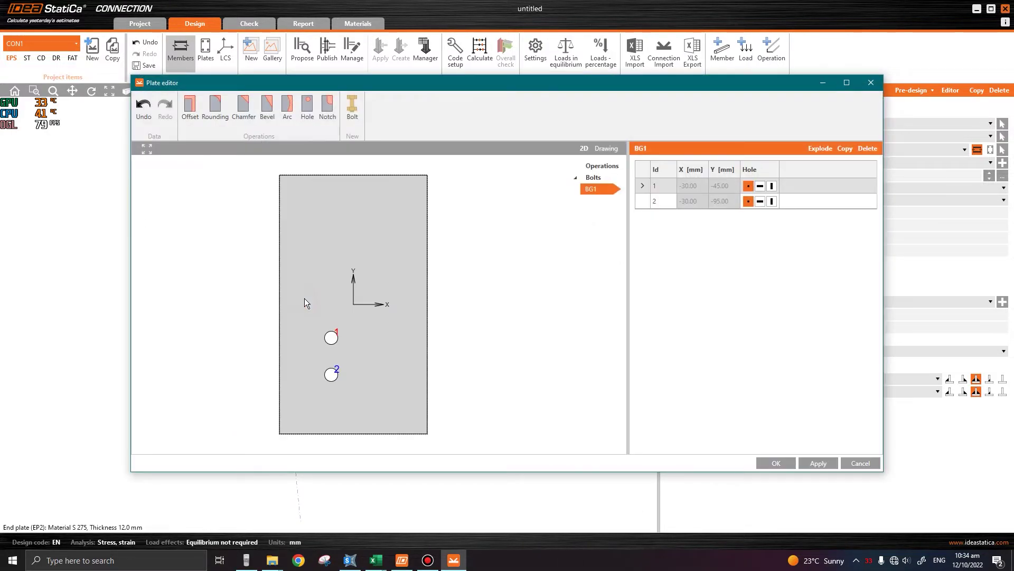
click(607, 149)
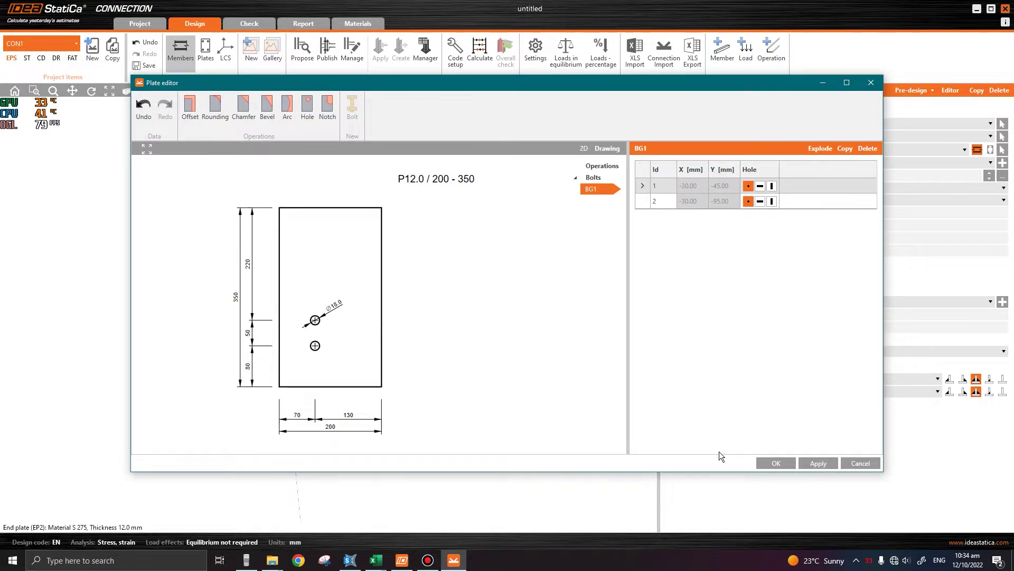
Set EP2's bolt Top layers to -100 100 100, giving three rows 100 mm apart
key(Return)
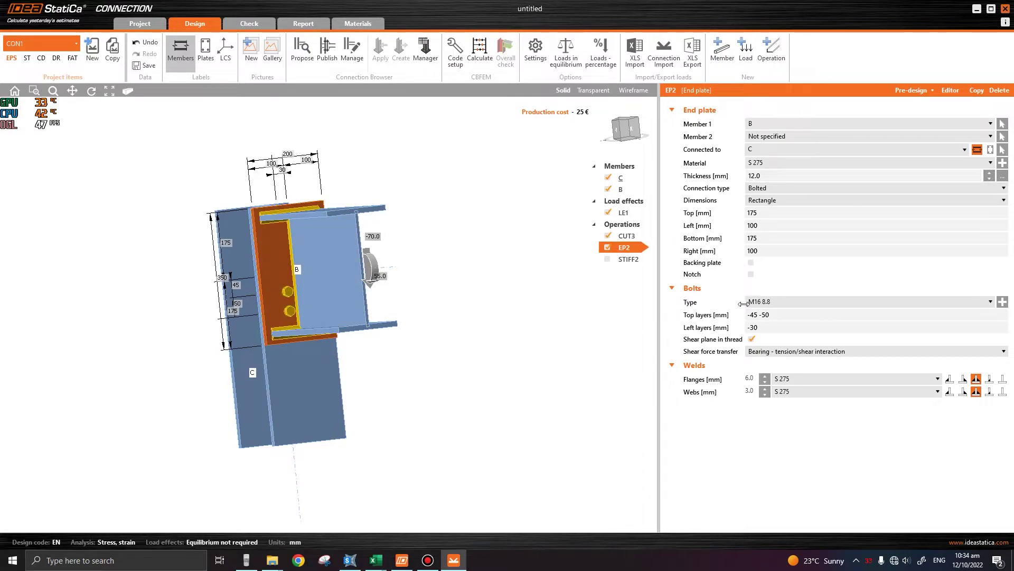
click(778, 314)
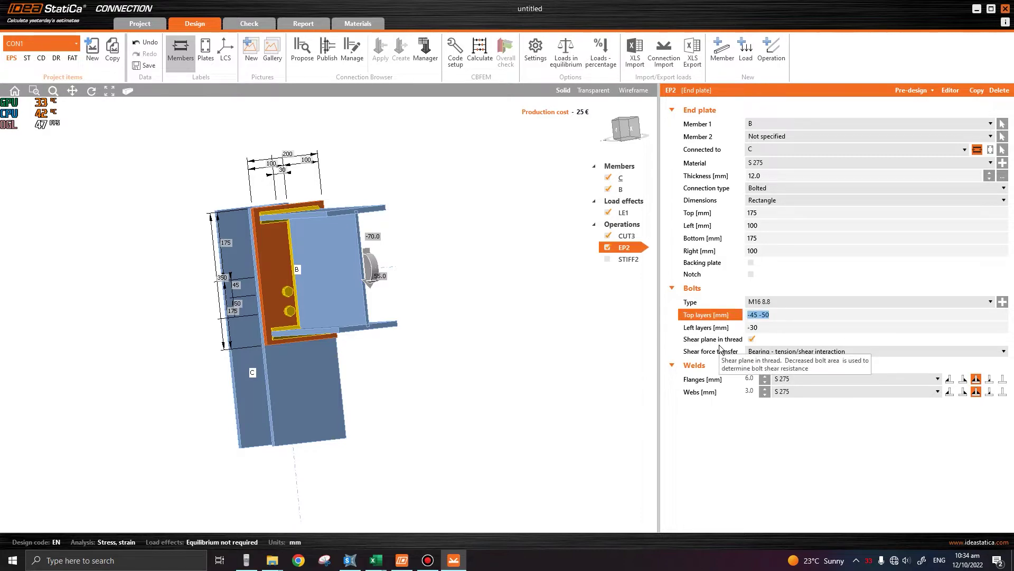
text(-100)
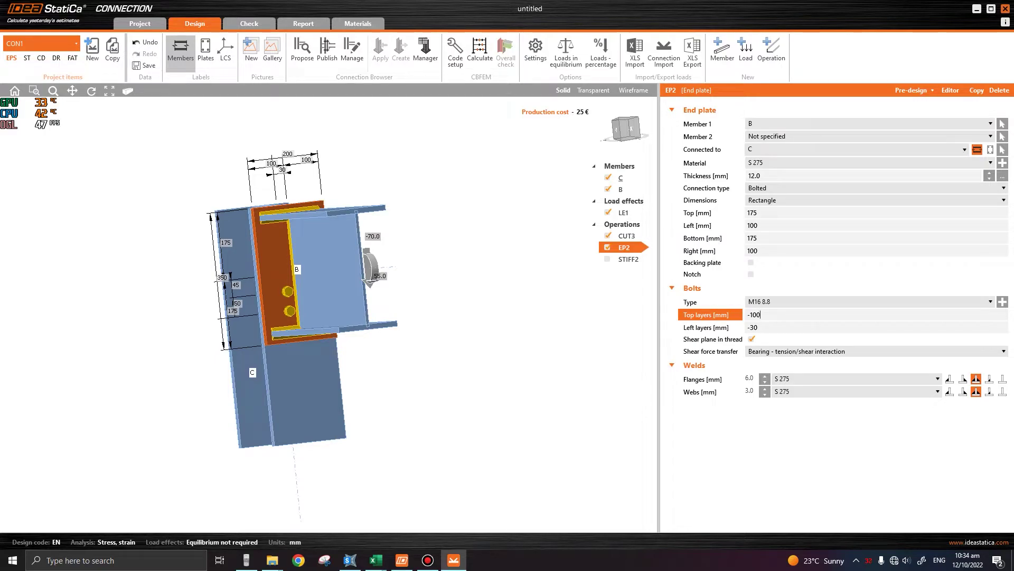
key(Tab)
right_drag(414, 356, 314, 330)
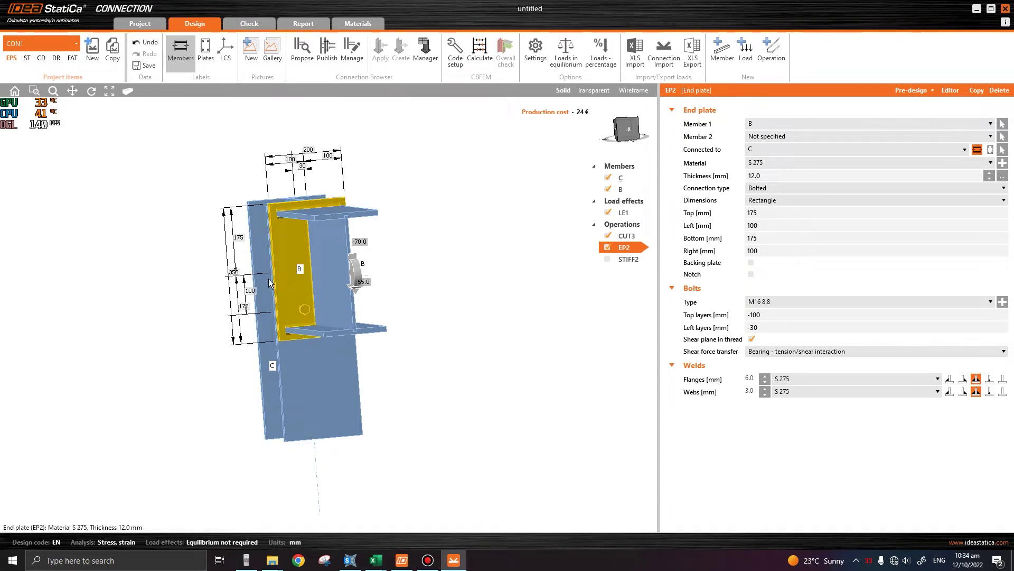
scroll(246, 295, up, 2)
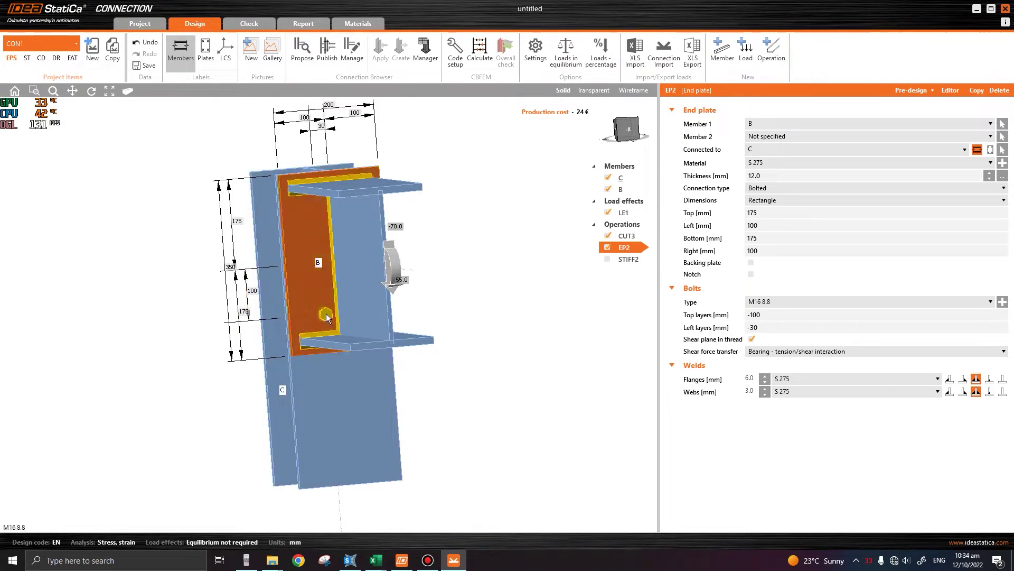
click(767, 316)
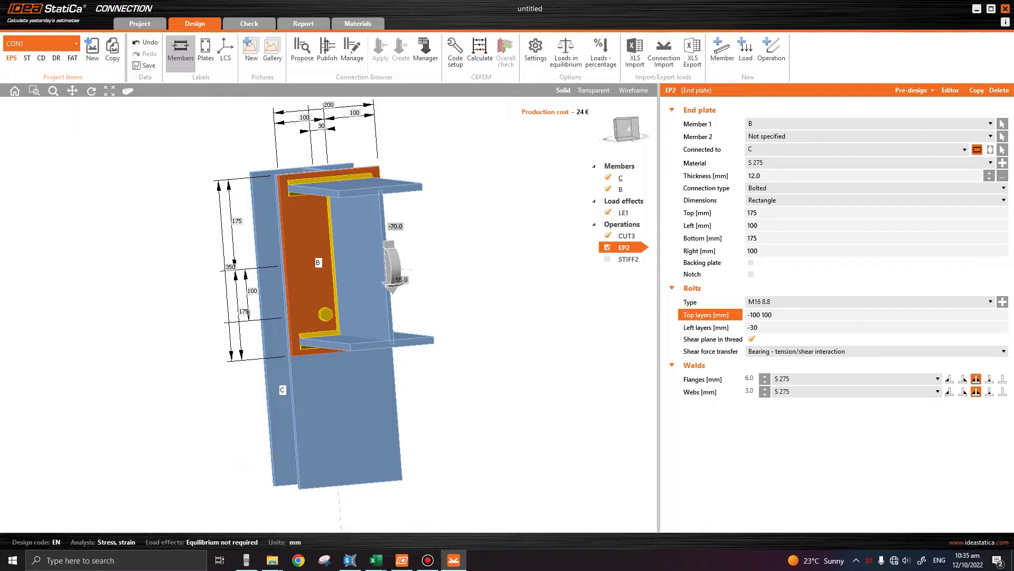
key(Return)
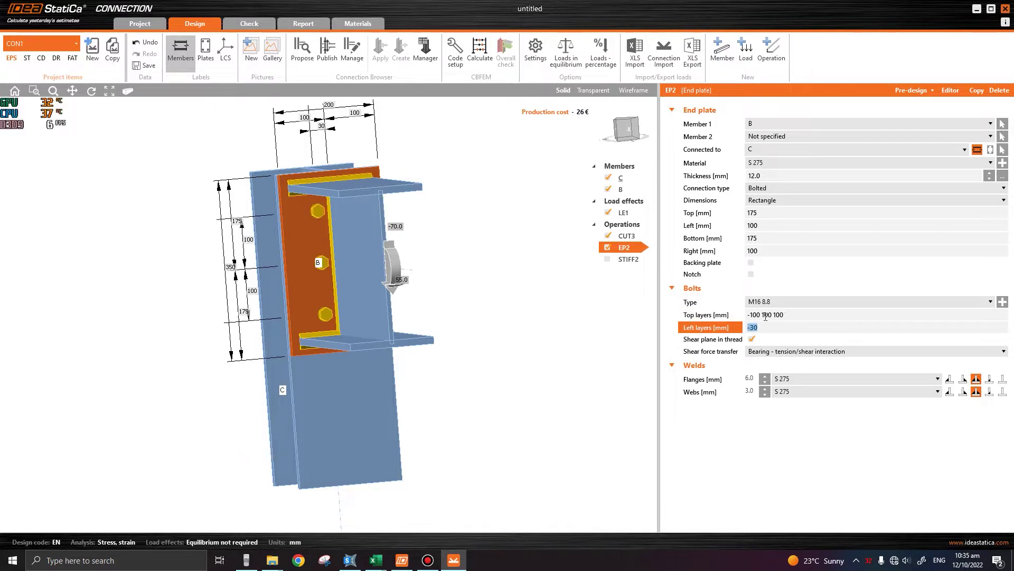
right_drag(432, 305, 372, 336)
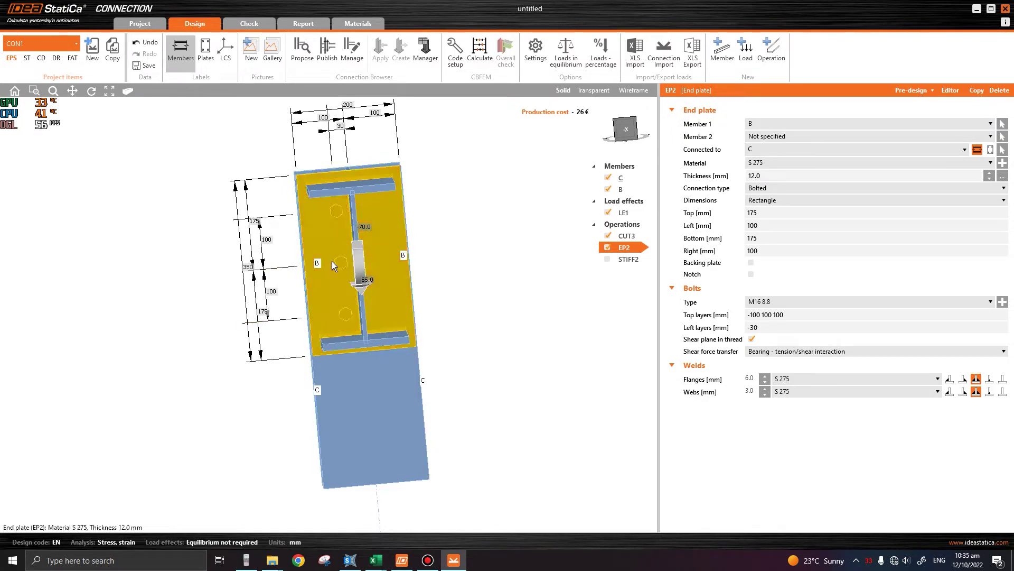
Set the bolt Left layers to -50 100, giving two columns 100 mm apart and six bolts
click(772, 329)
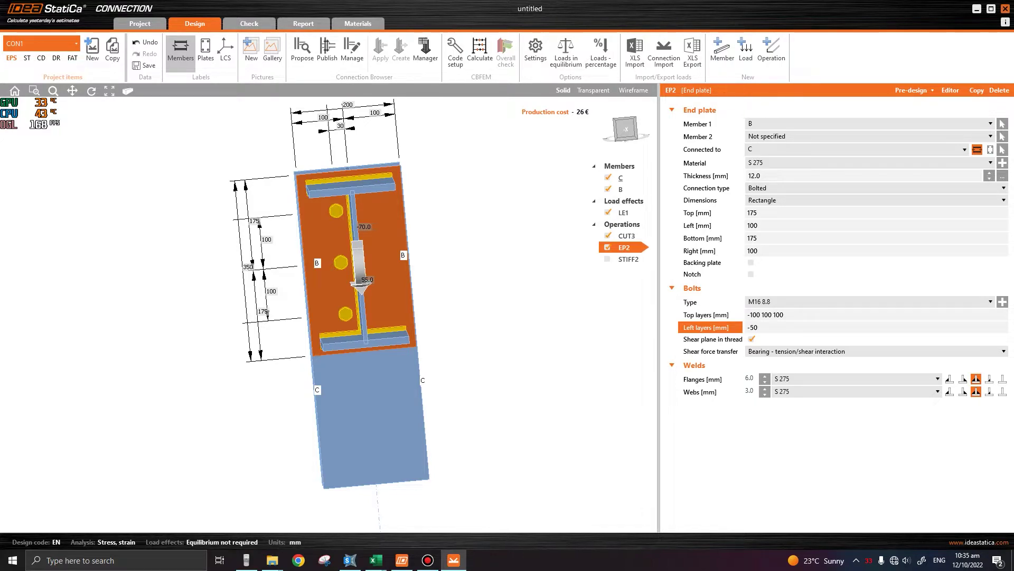
key(Tab)
click(787, 329)
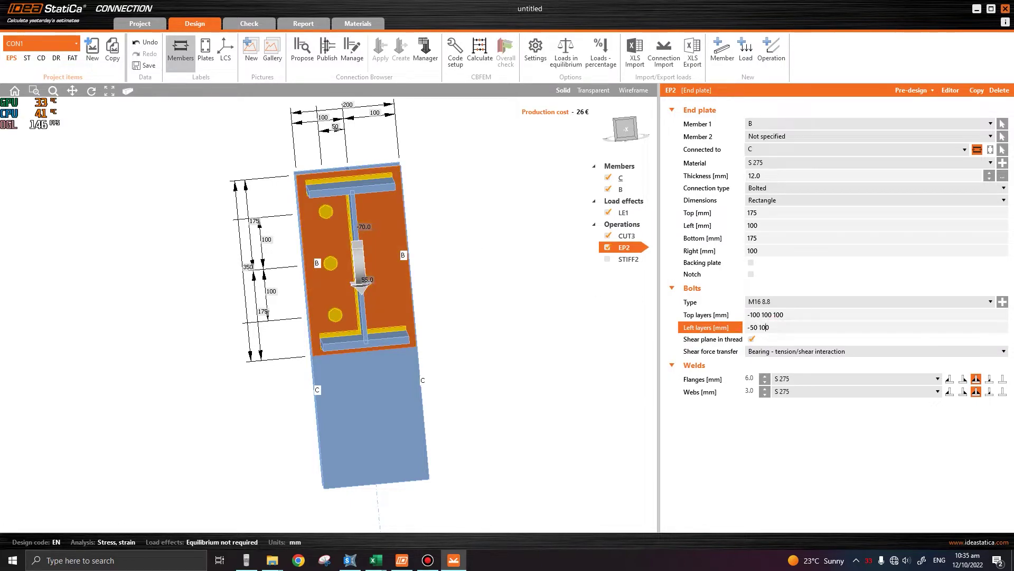
text(100)
key(Tab)
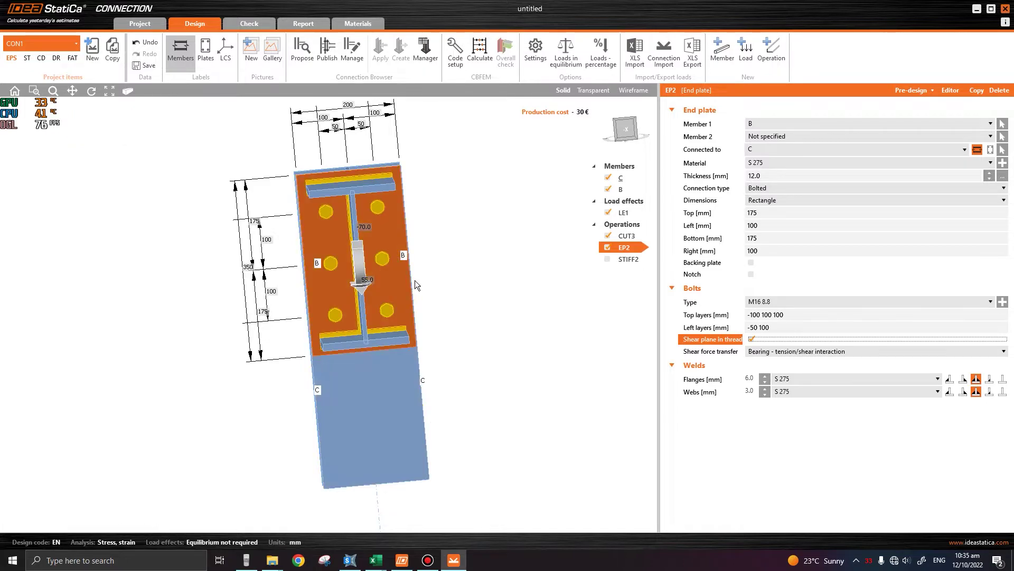
right_drag(414, 280, 455, 204)
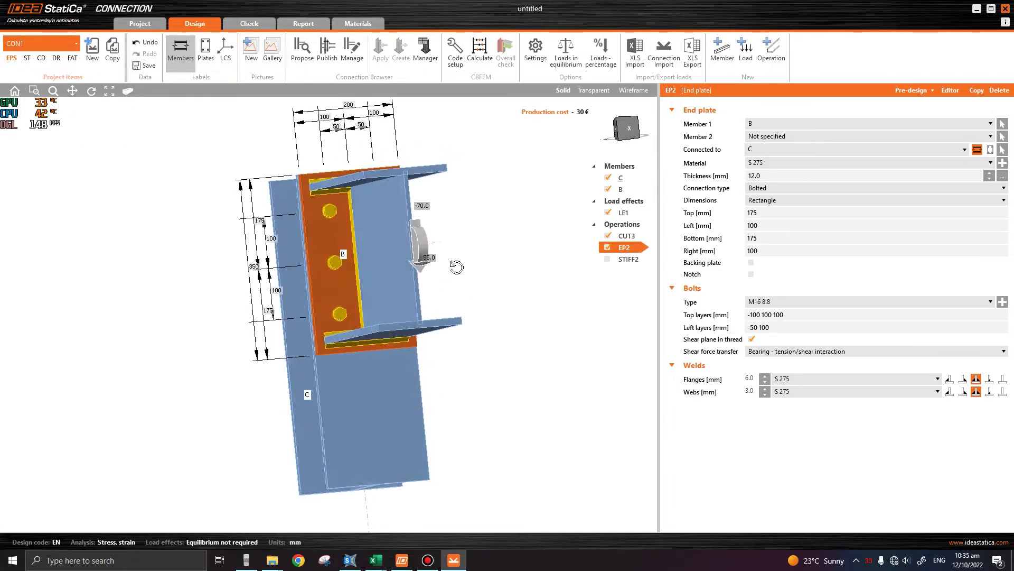
double_click(332, 246)
Review EP2's drawing with six bolts on the 200 × 350 plate and accept it
click(598, 150)
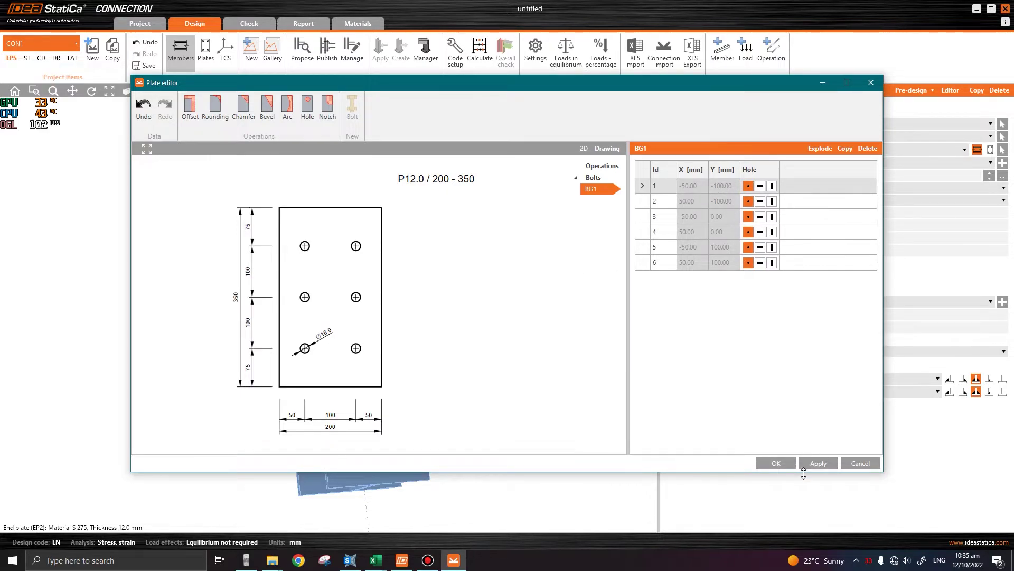
click(782, 466)
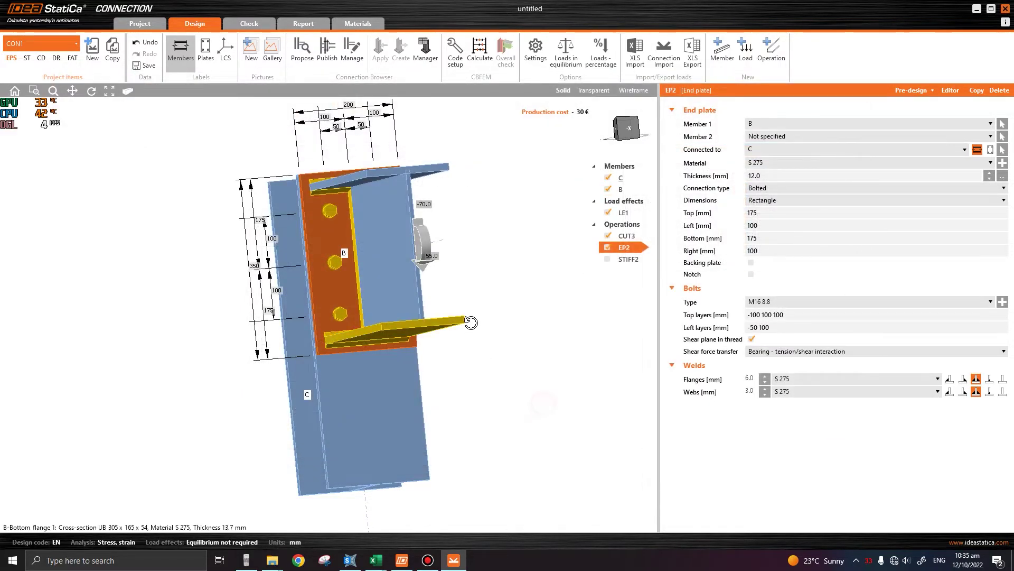
right_drag(470, 319, 404, 290)
Create member M3 as a copy of beam B
click(350, 560)
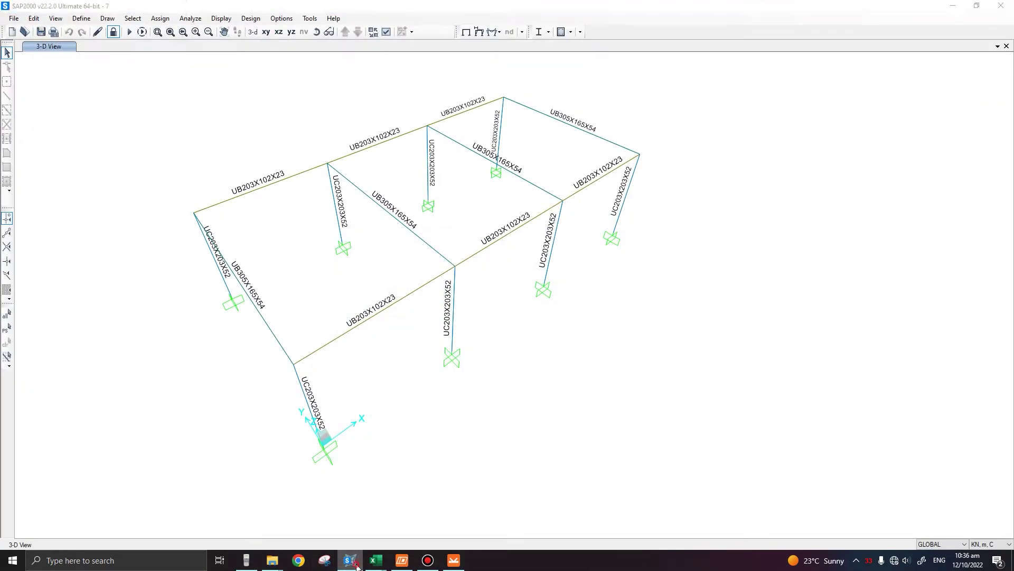
click(348, 561)
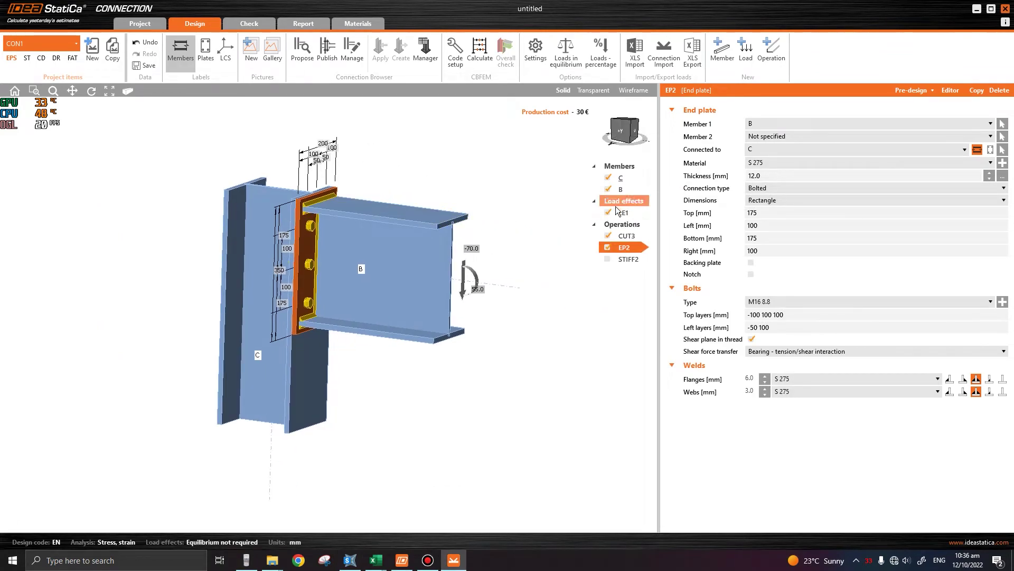
click(325, 271)
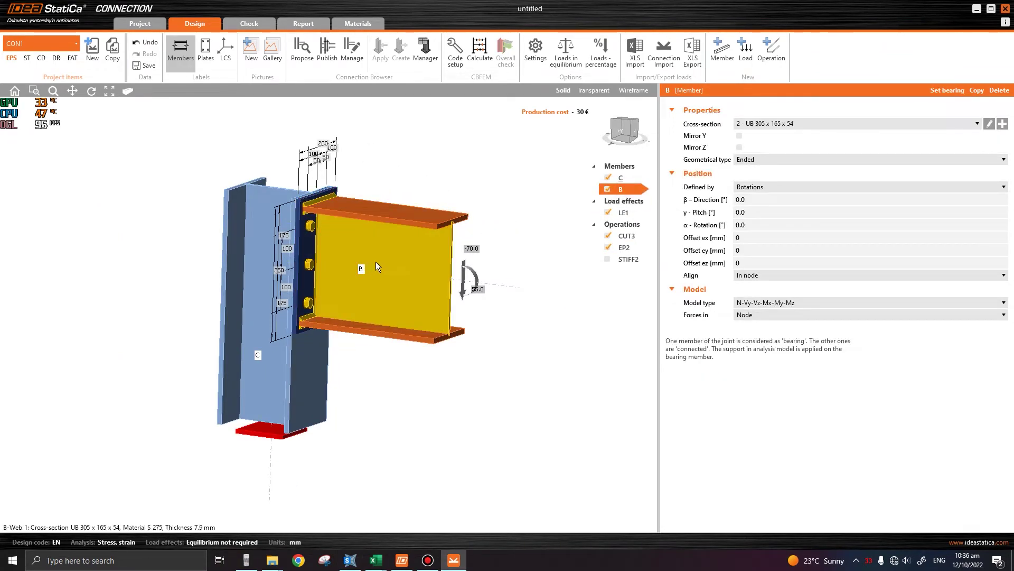
right_click(620, 189)
click(645, 201)
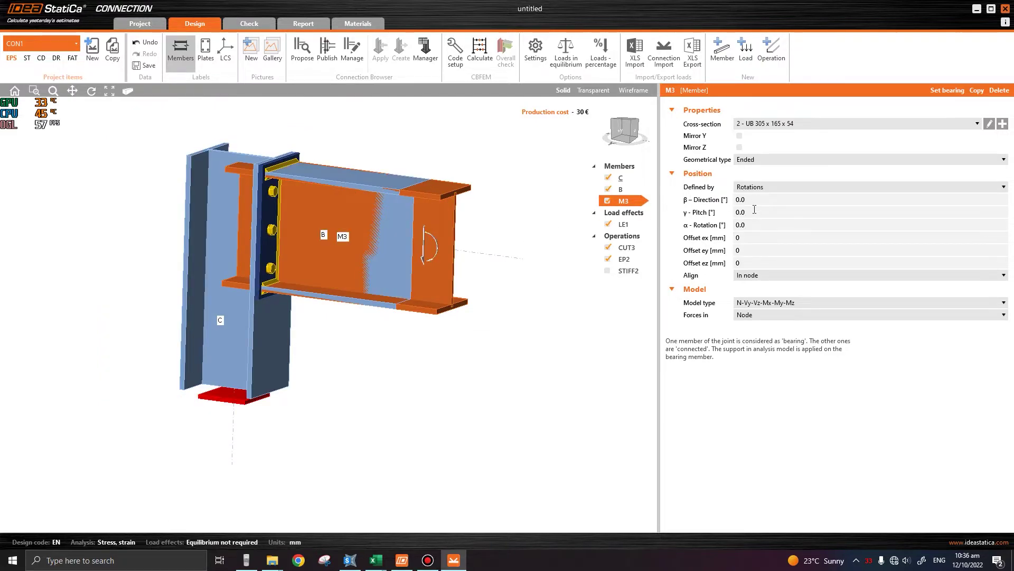
Set M3's β direction to 90° so it frames at right angles to beam B
click(684, 205)
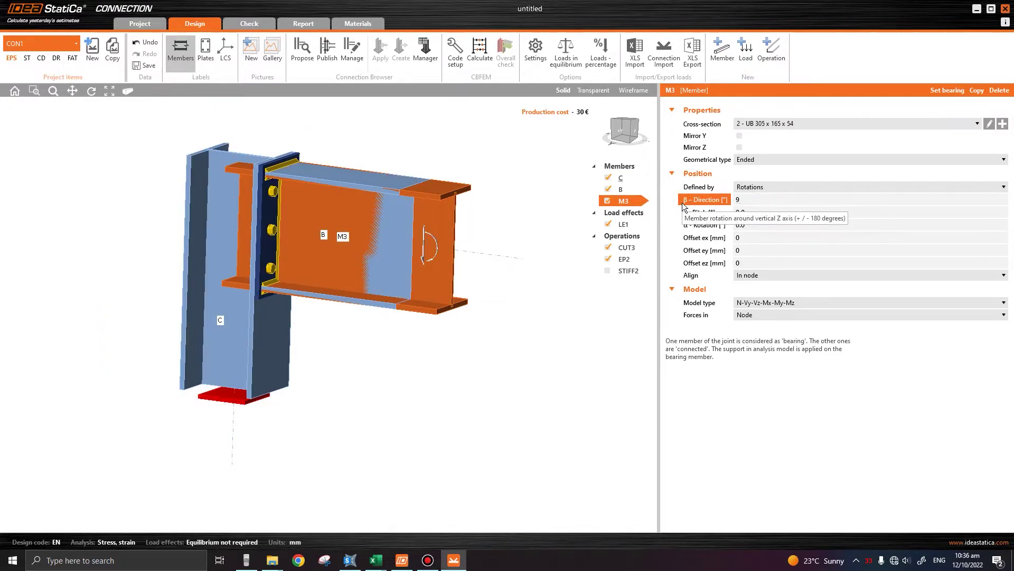
text(90)
key(Tab)
right_drag(365, 207, 338, 296)
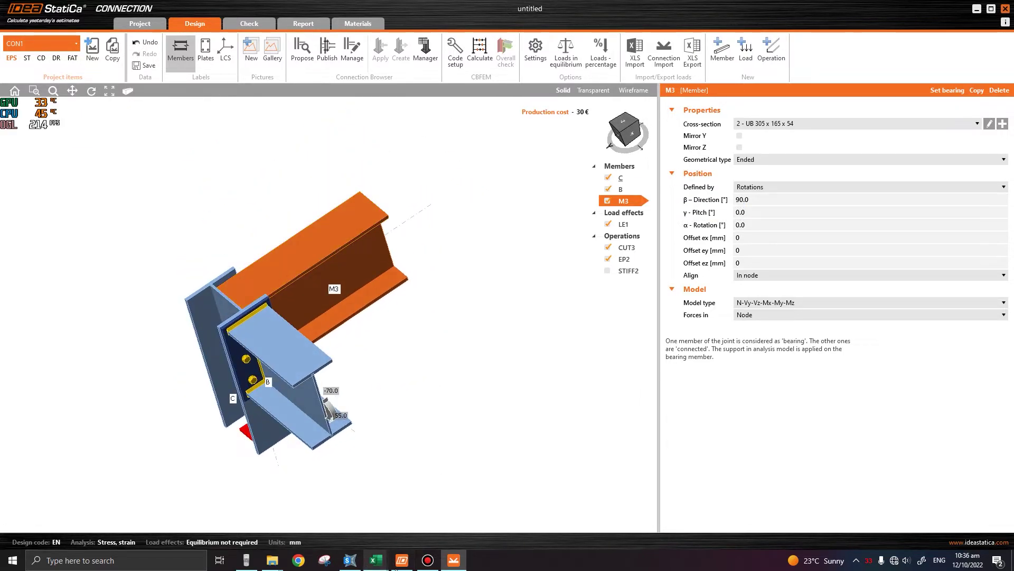
click(350, 560)
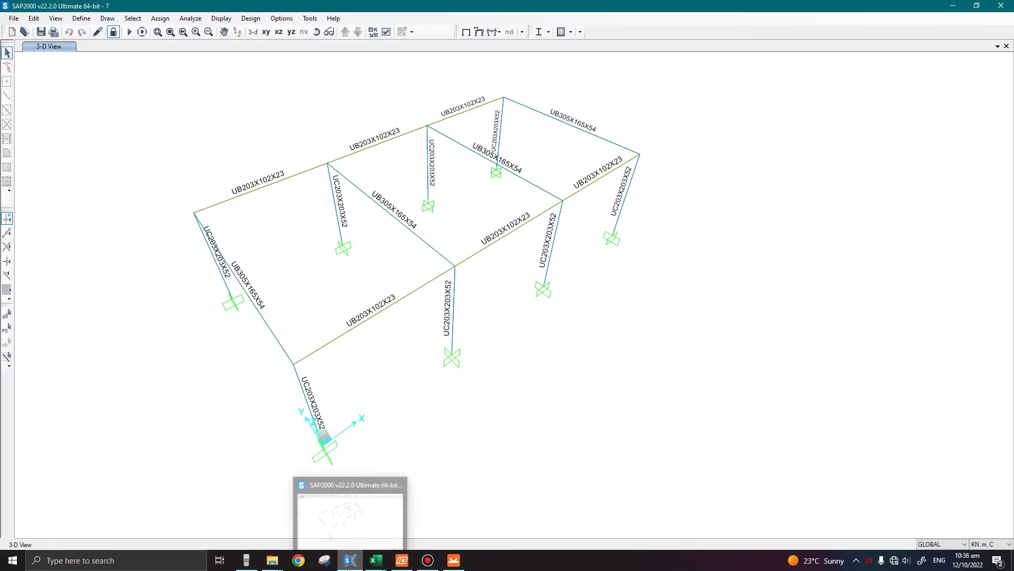
click(350, 560)
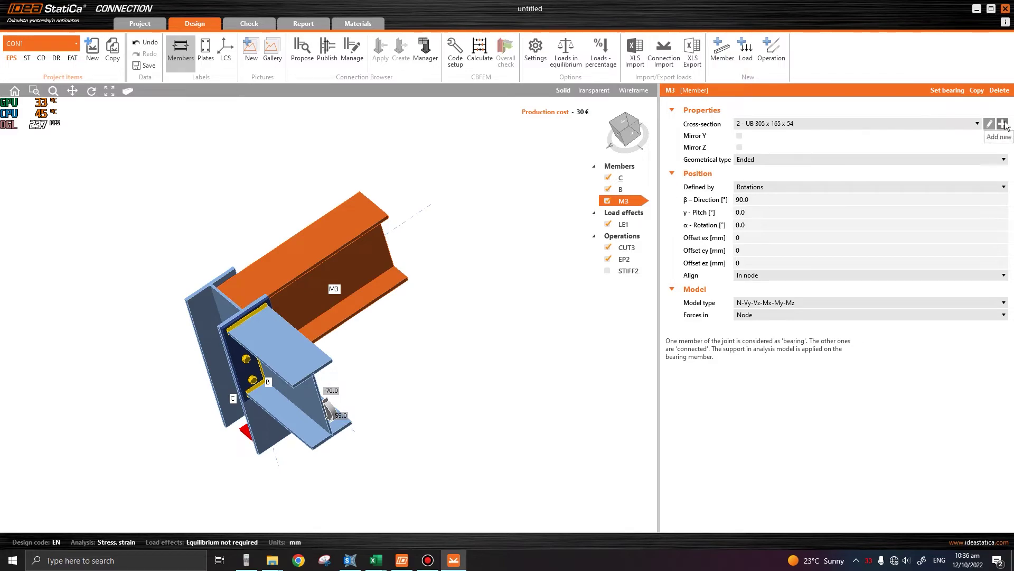
Assign M3 the Simple rolled UB 203 x 102 x 23 section from the UB family
click(989, 123)
click(369, 226)
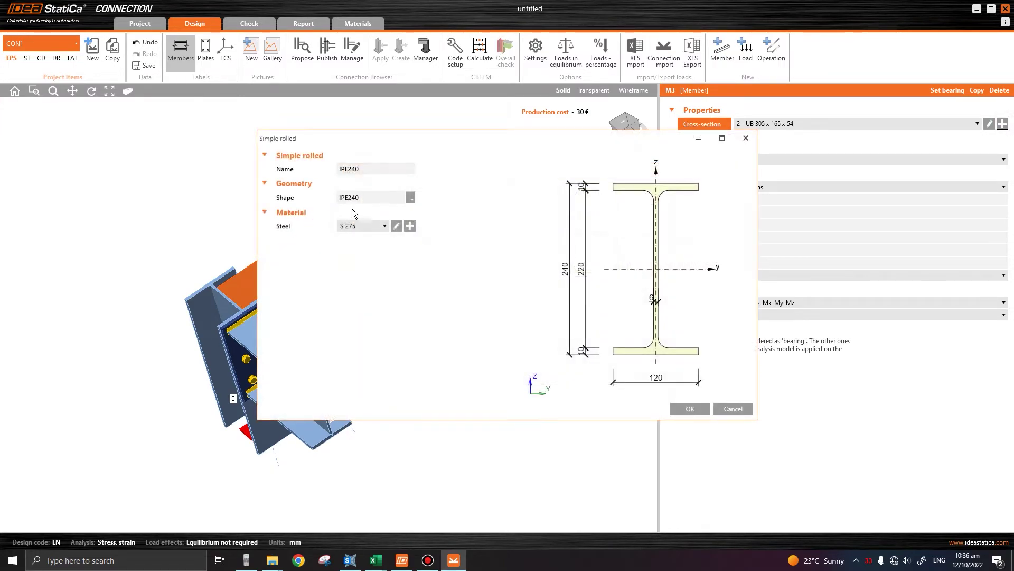
click(411, 197)
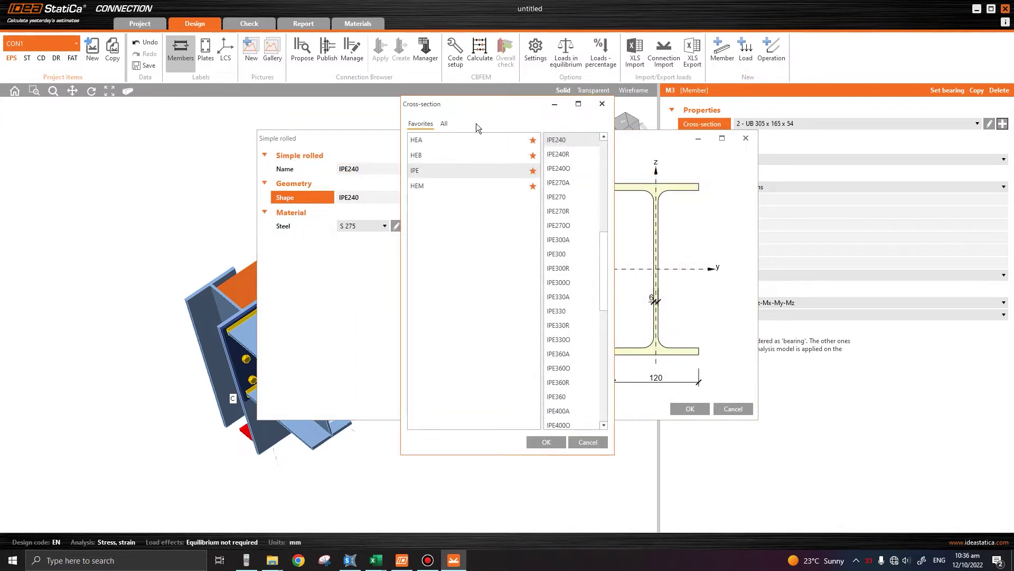
click(444, 123)
scroll(461, 370, down, 15)
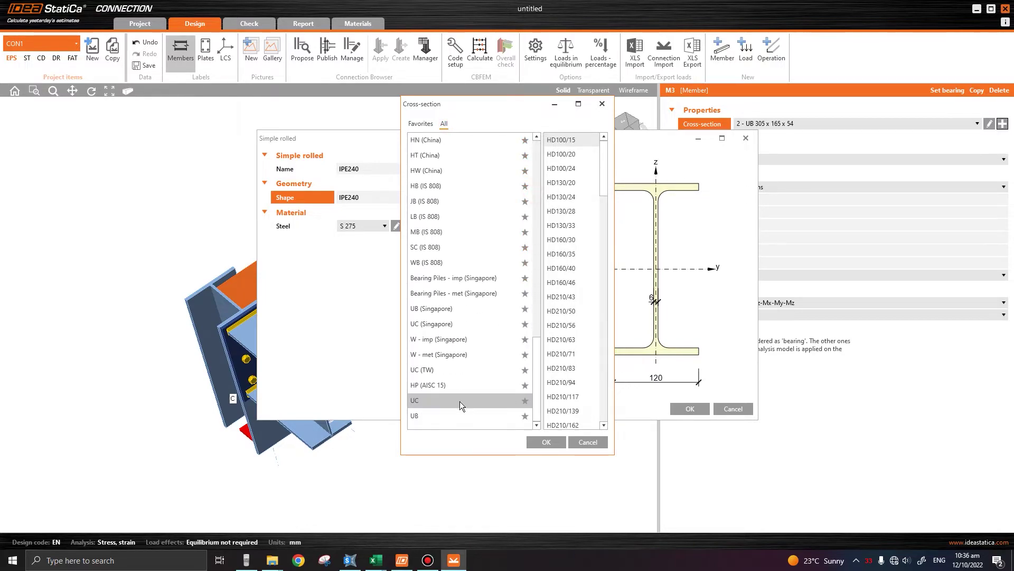
click(460, 415)
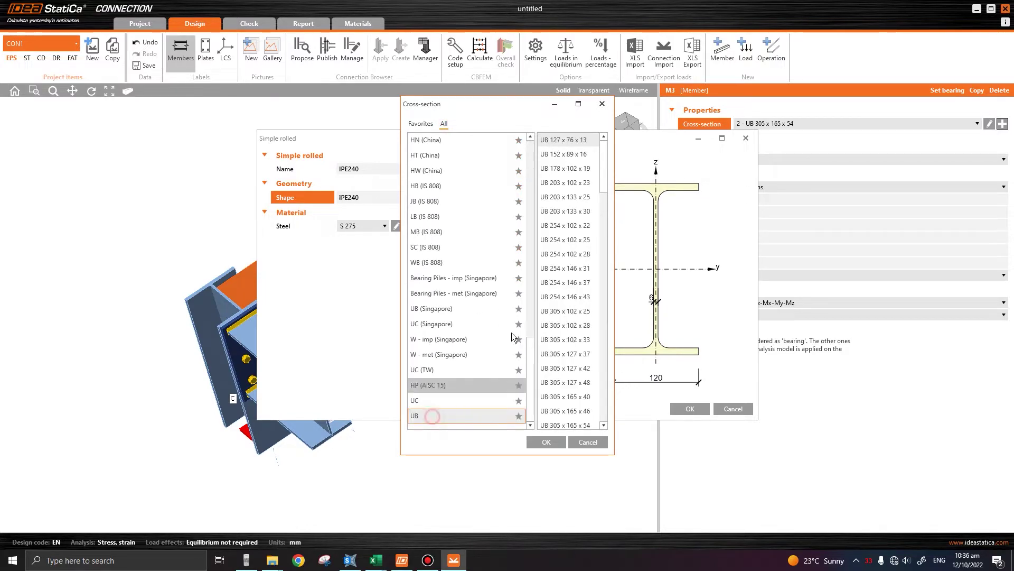
click(577, 185)
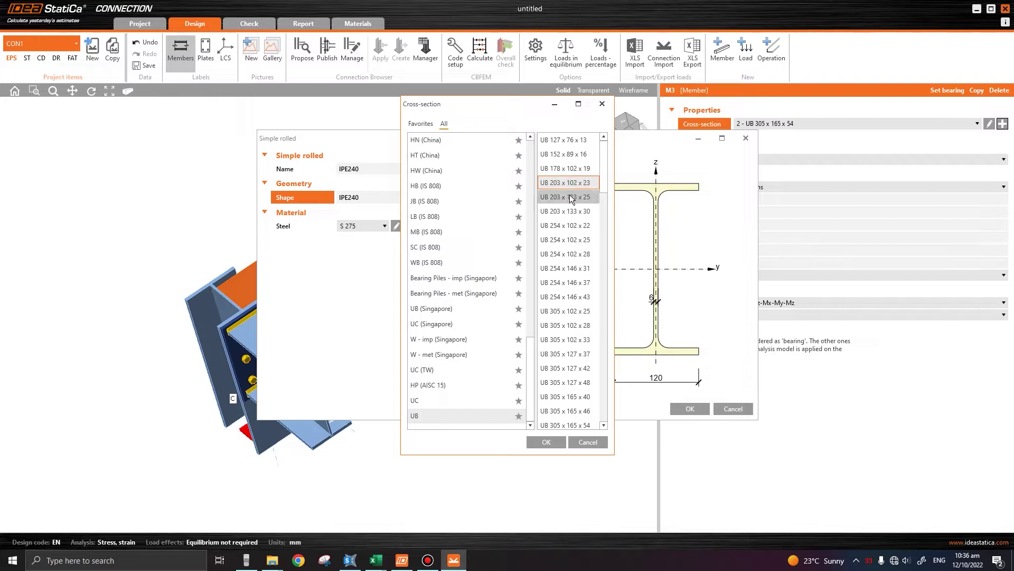
click(546, 442)
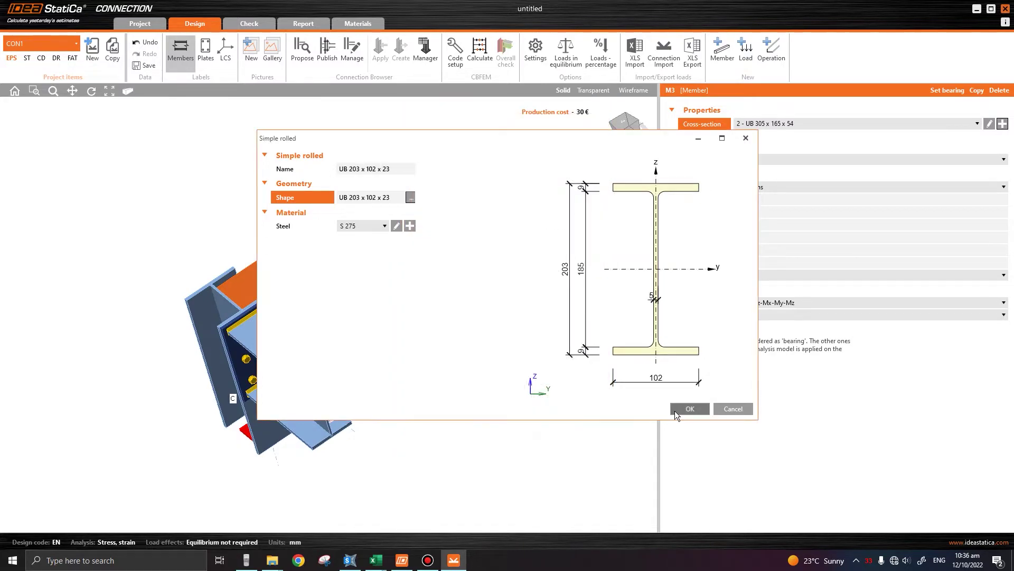
click(689, 408)
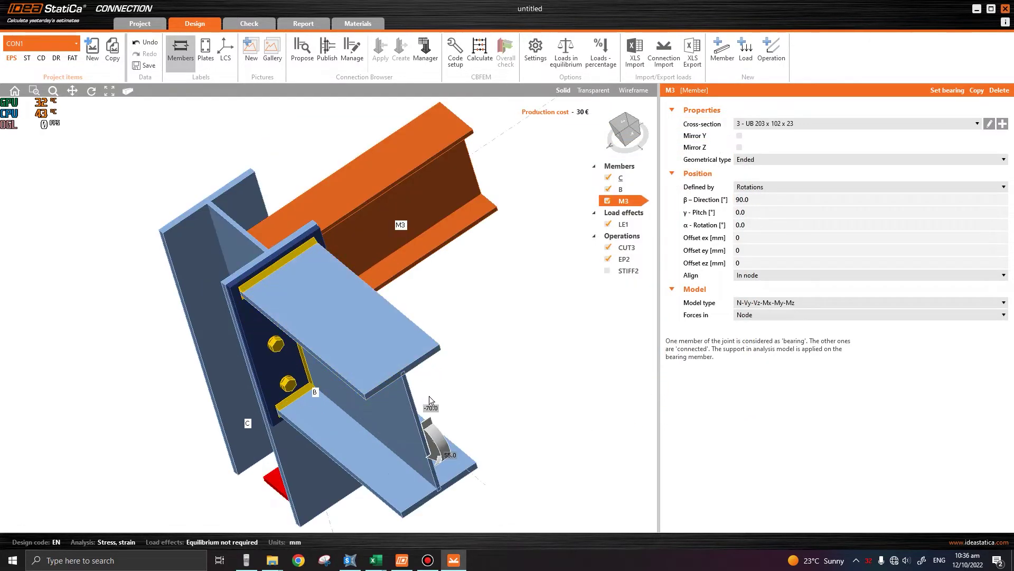
Reframe the joint view and launch Connect to... for beam M3
right_drag(429, 395, 401, 305)
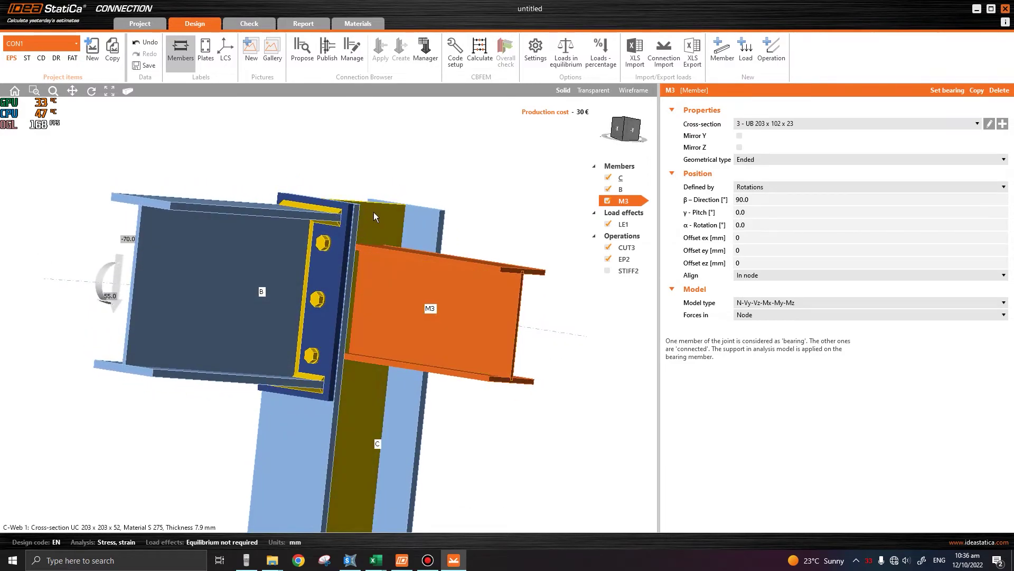
scroll(420, 312, down, 5)
right_drag(439, 382, 442, 381)
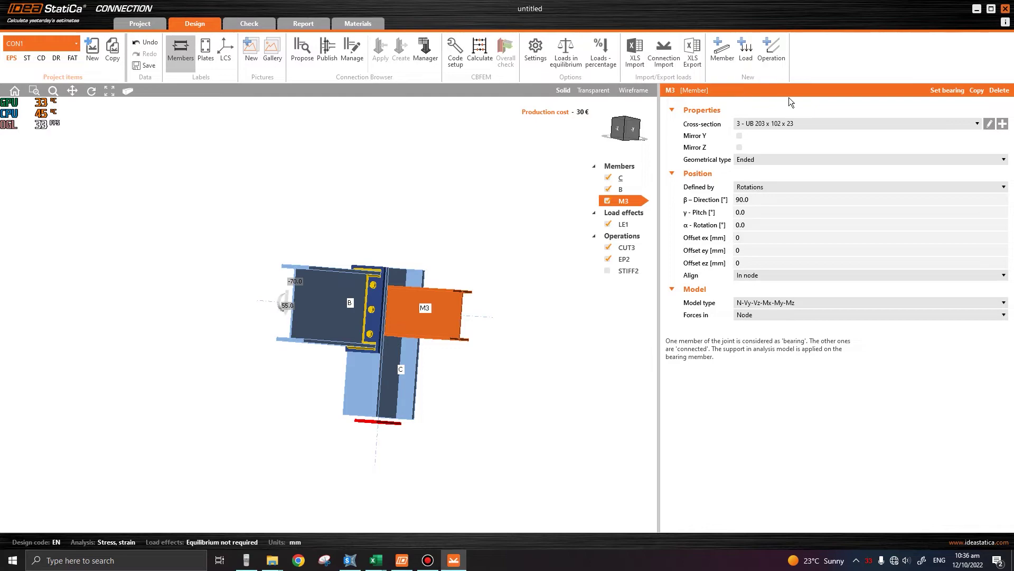
click(779, 50)
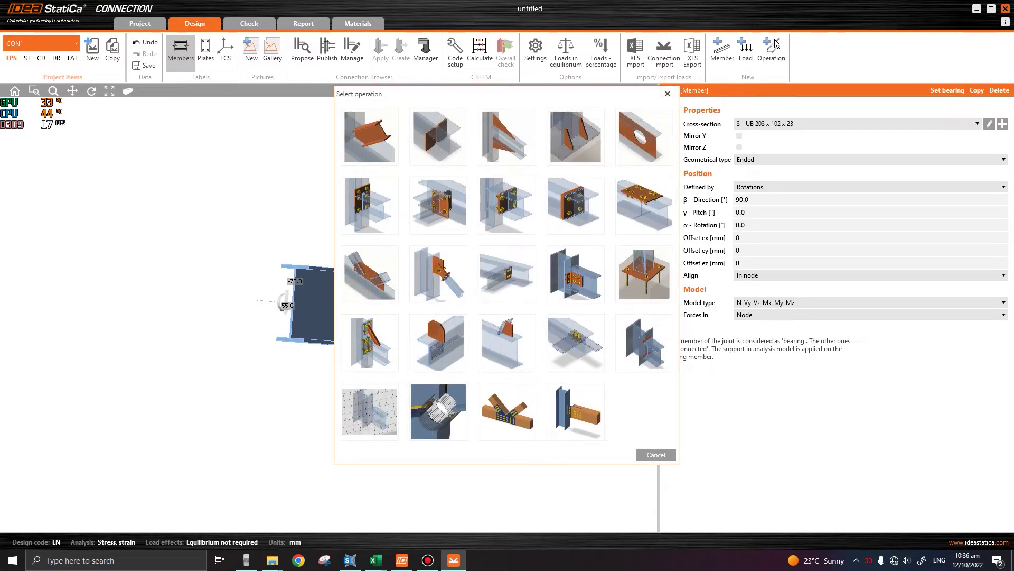
click(669, 95)
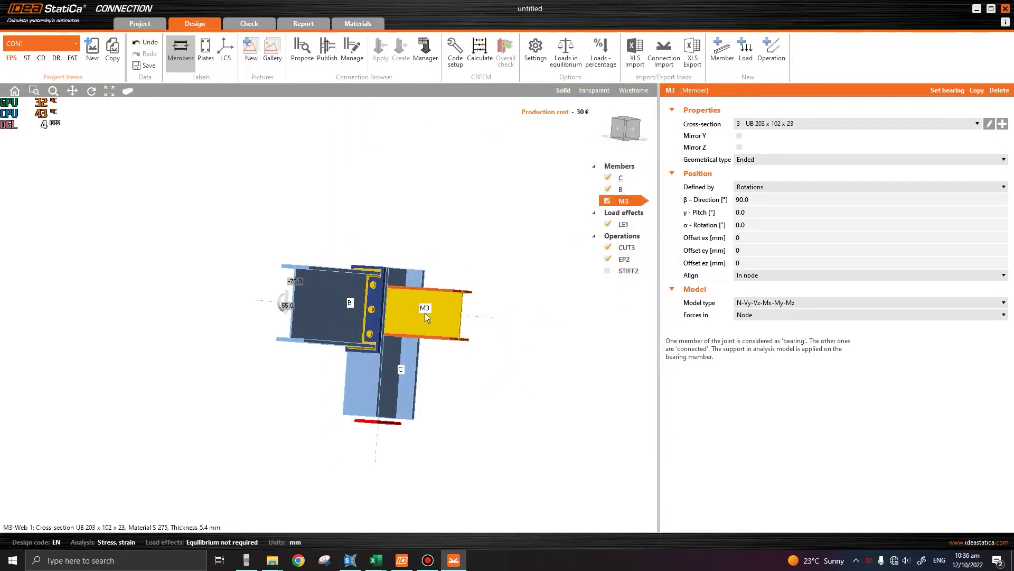
right_click(445, 306)
click(482, 339)
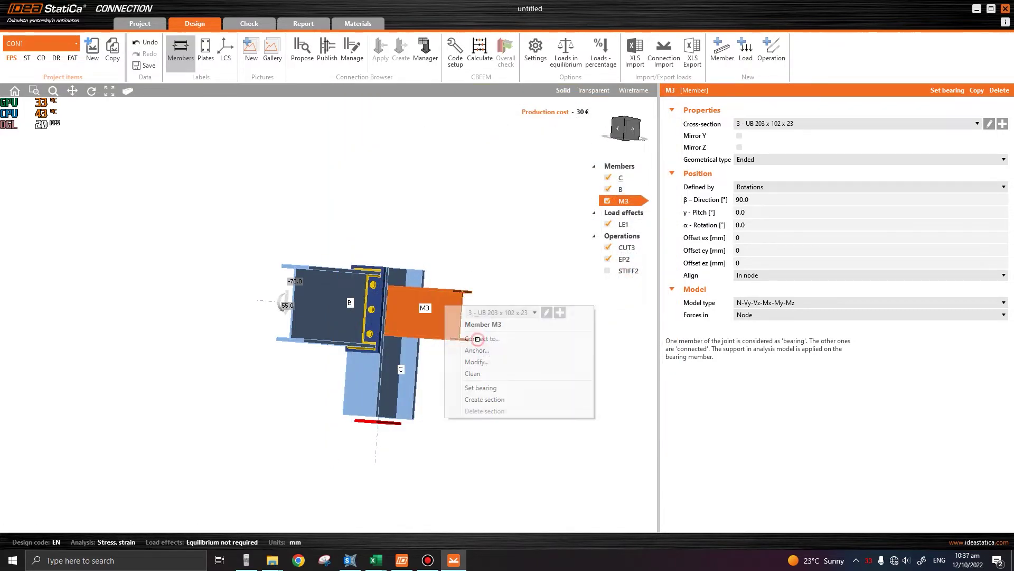
Join M3 to column C using the Finn plate design with default M16 8.8 bolts
click(392, 382)
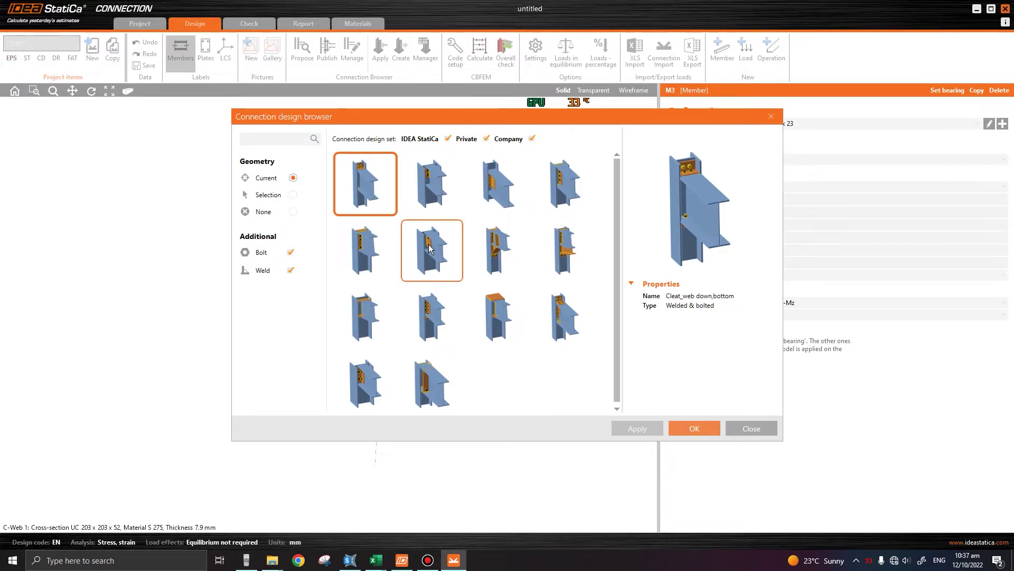
click(365, 249)
click(431, 250)
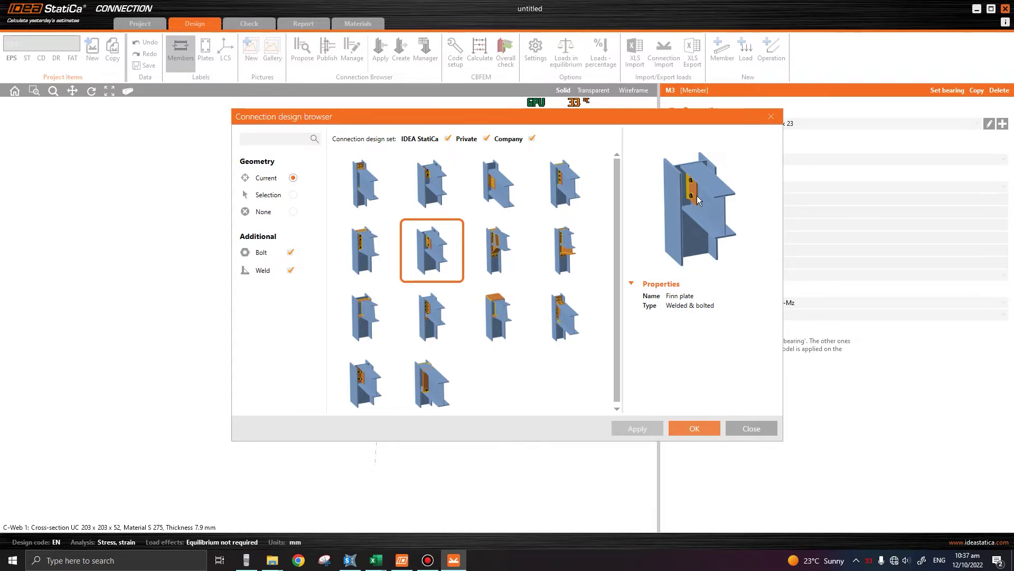
click(694, 428)
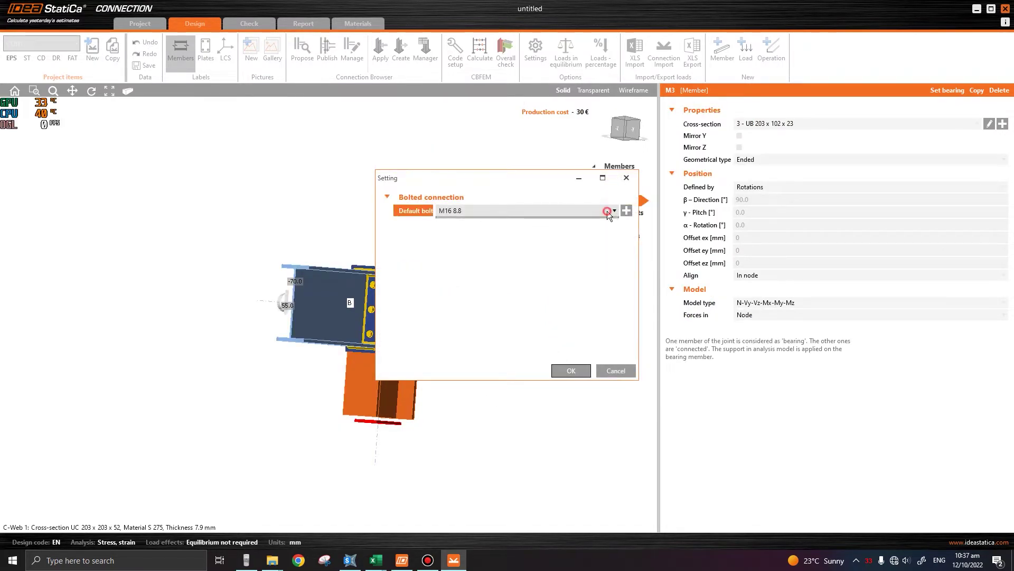
click(576, 370)
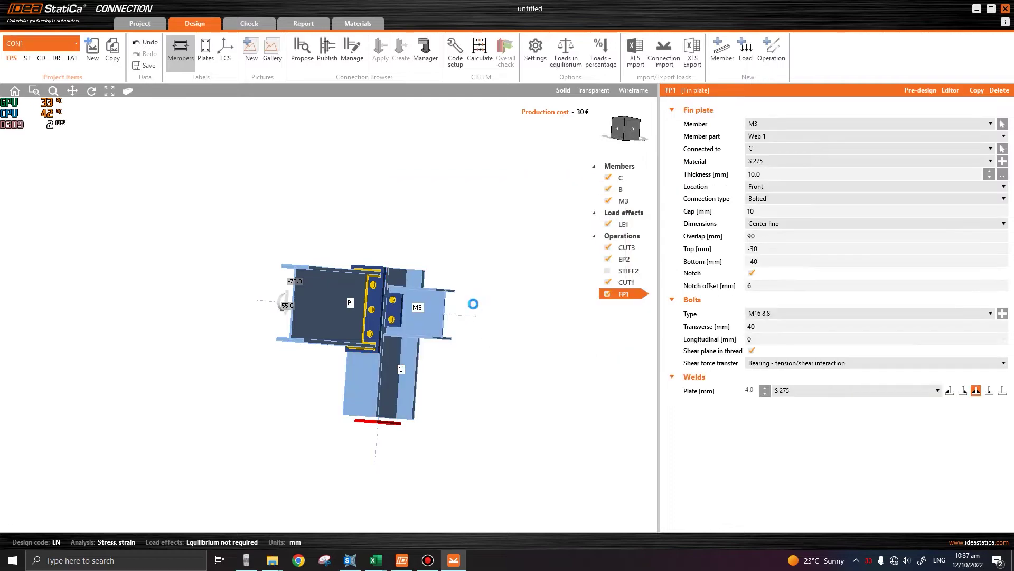
Change cut CUT1 so it trims member M3 against column C
right_drag(474, 297, 417, 296)
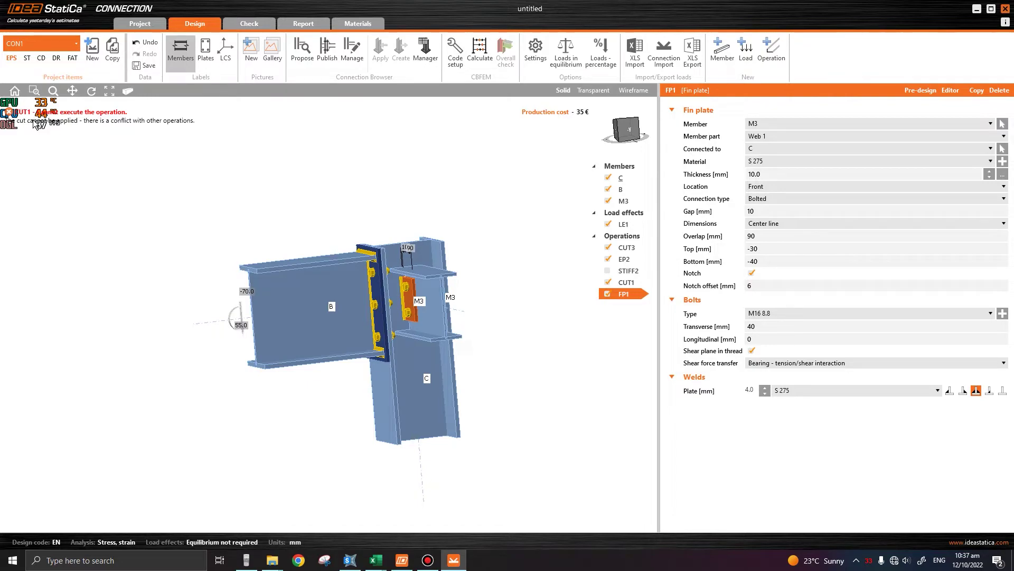
click(626, 282)
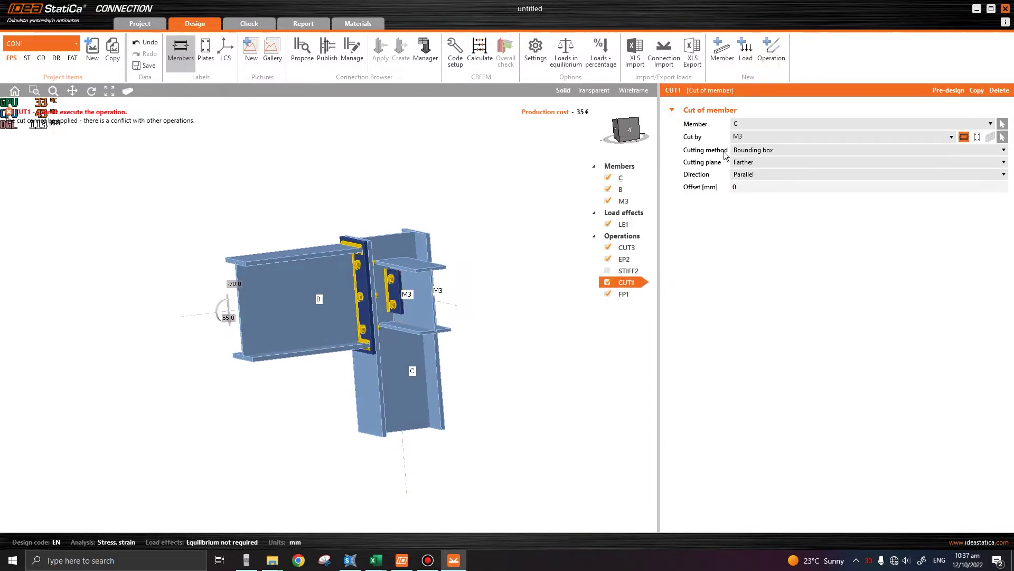
click(756, 125)
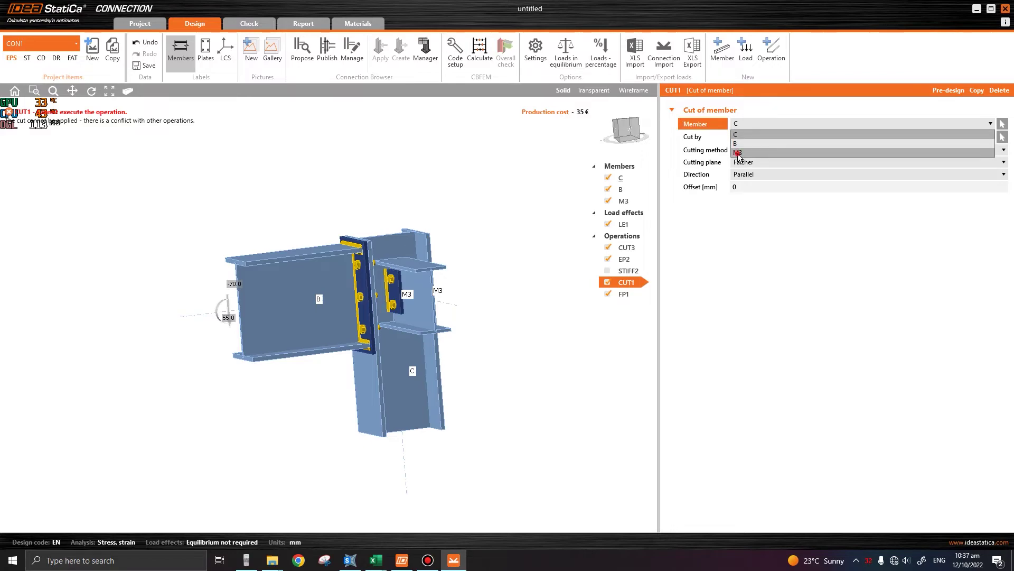
click(743, 152)
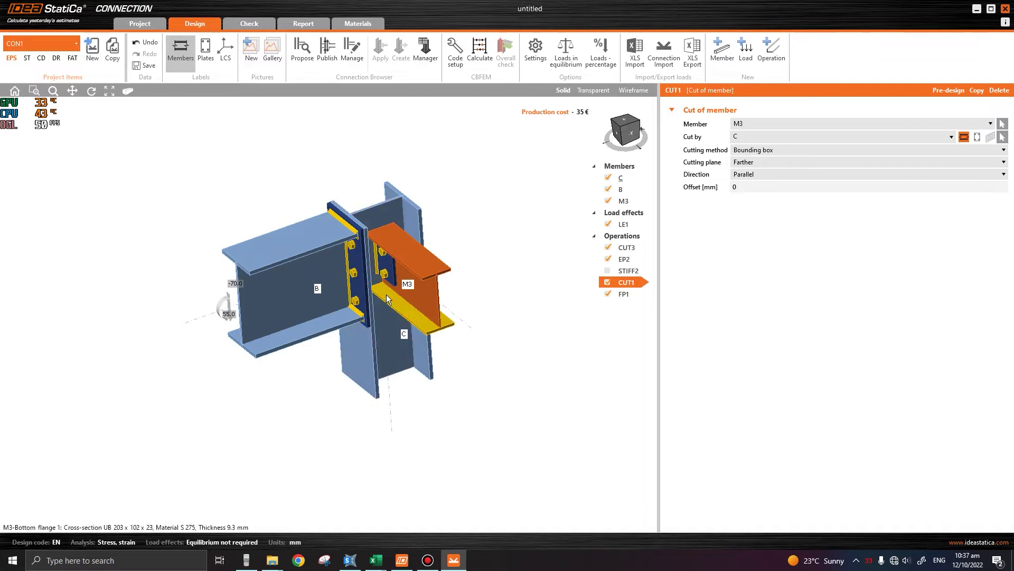
Orbit and pan the model to inspect the trimmed beam from top, side and isometric views
right_drag(453, 315, 364, 288)
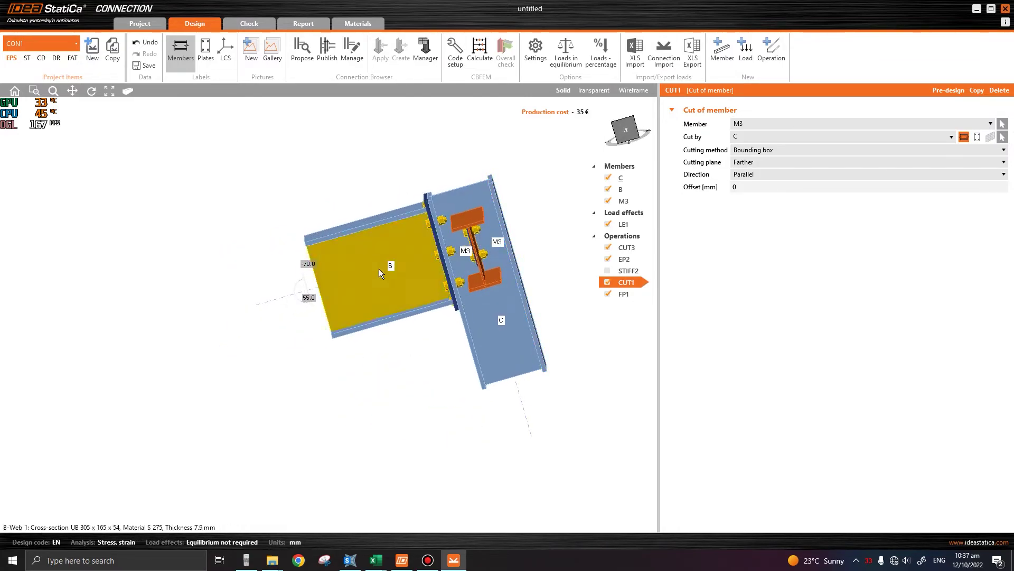
click(350, 560)
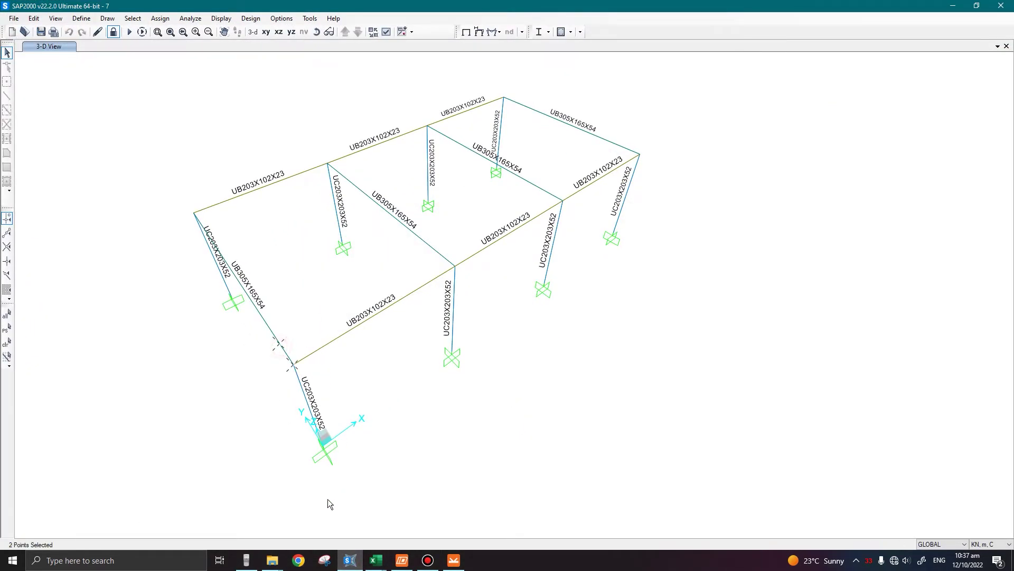
click(454, 560)
right_drag(511, 371, 455, 261)
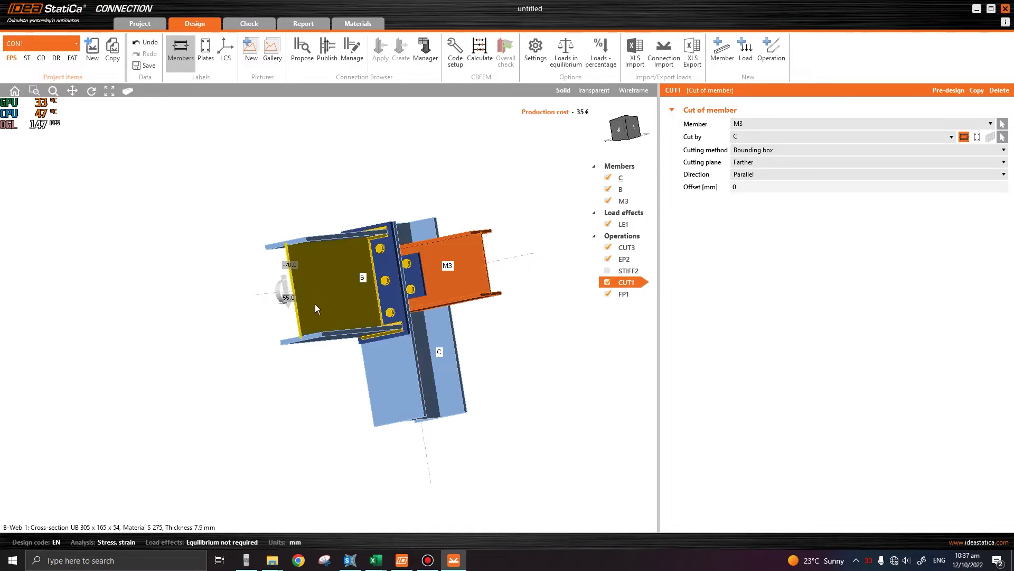
right_drag(315, 303, 426, 283)
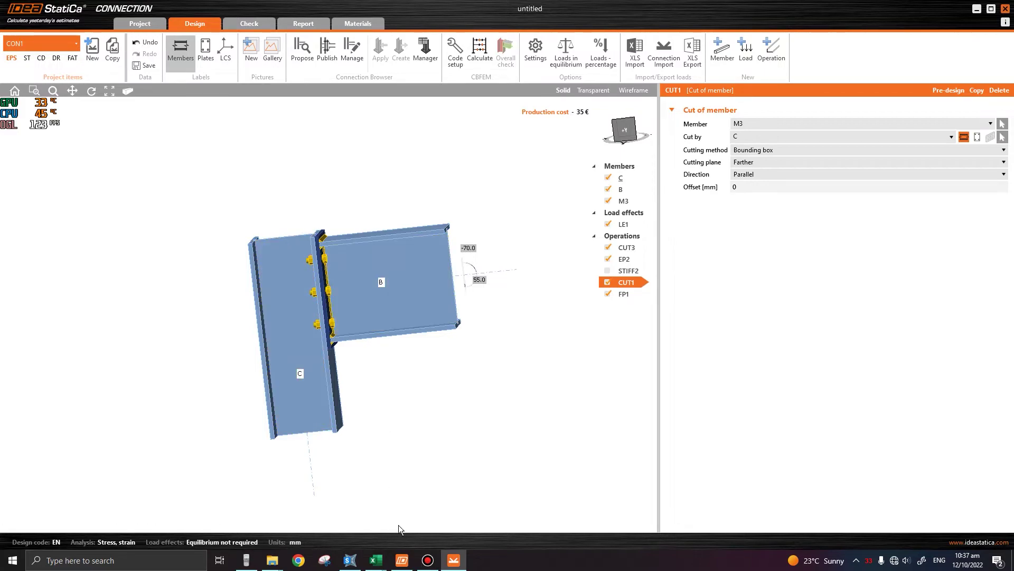
mouse_move(382, 561)
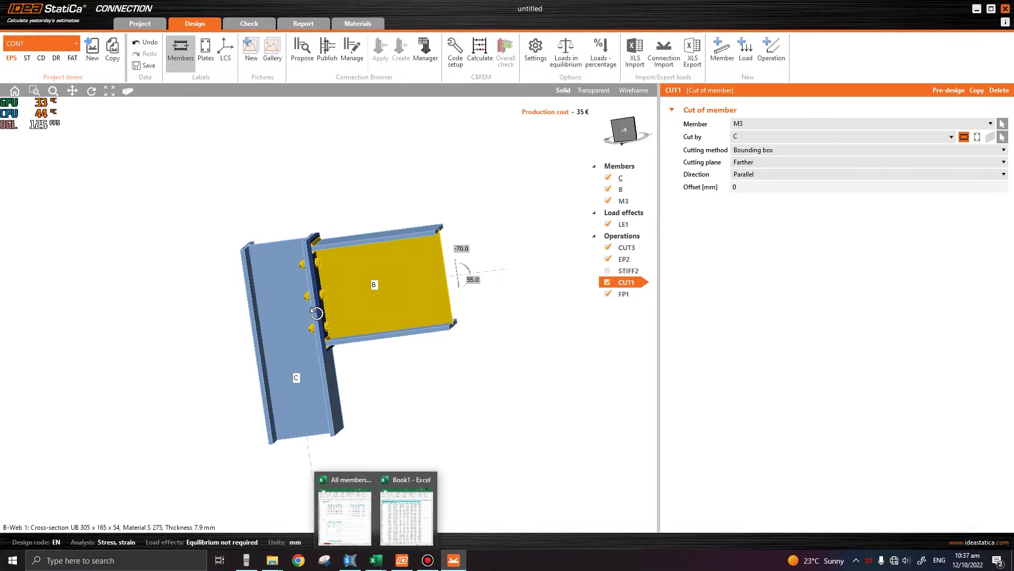
right_drag(376, 286, 250, 335)
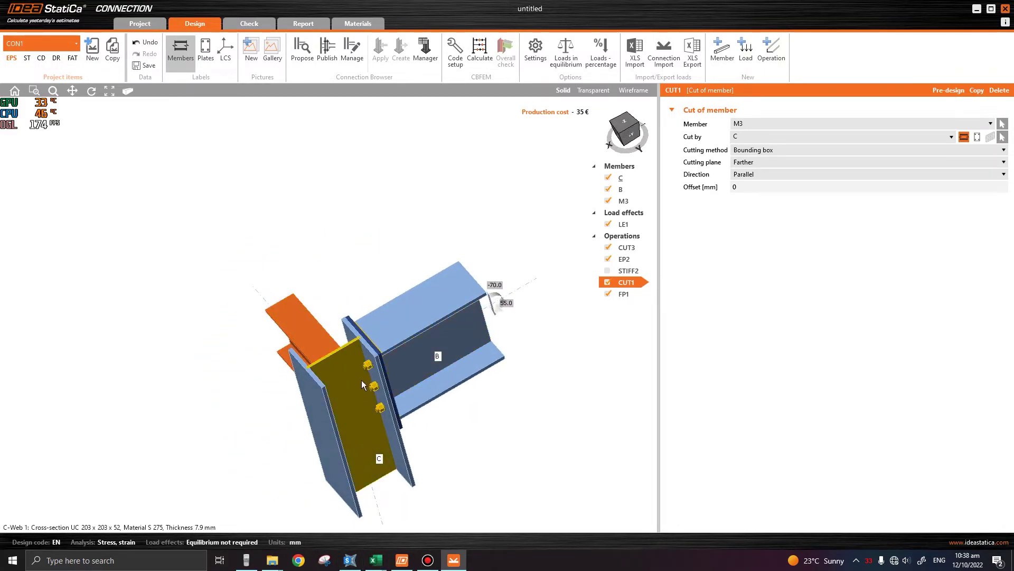
middle_drag(361, 379, 309, 283)
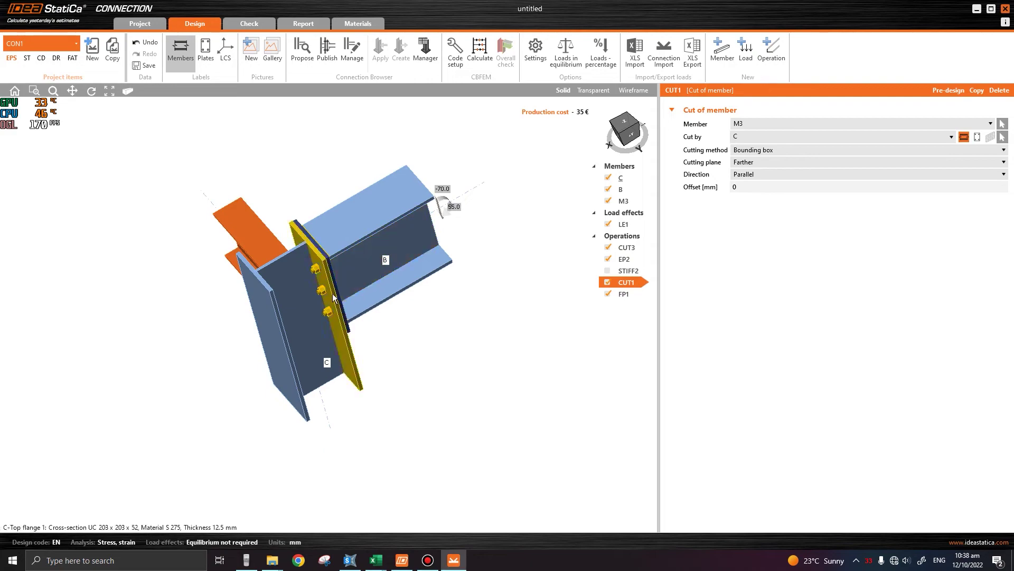
Save the project as 2.ideaCon, then copy the connection and switch to CON2
click(145, 66)
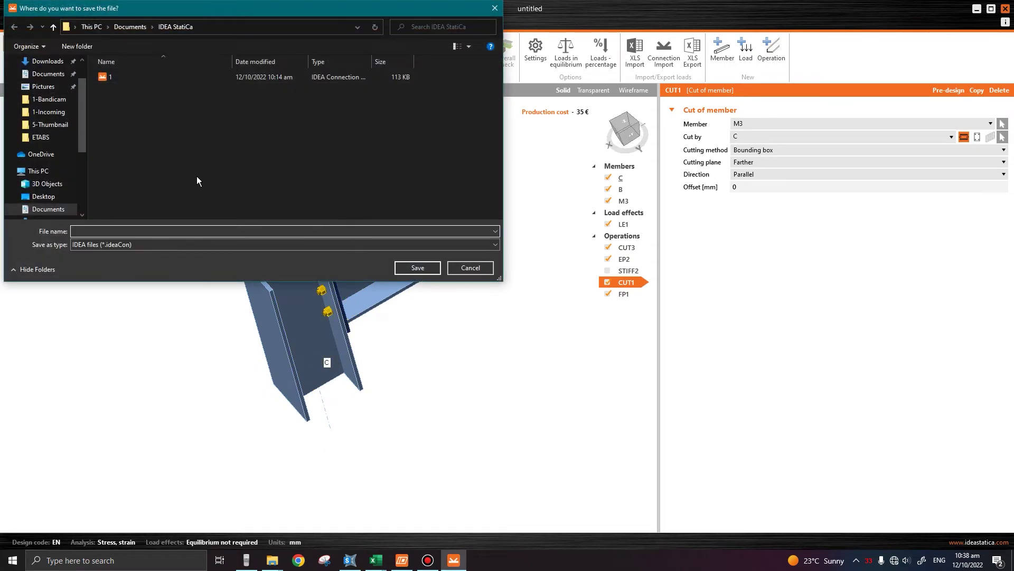
click(418, 268)
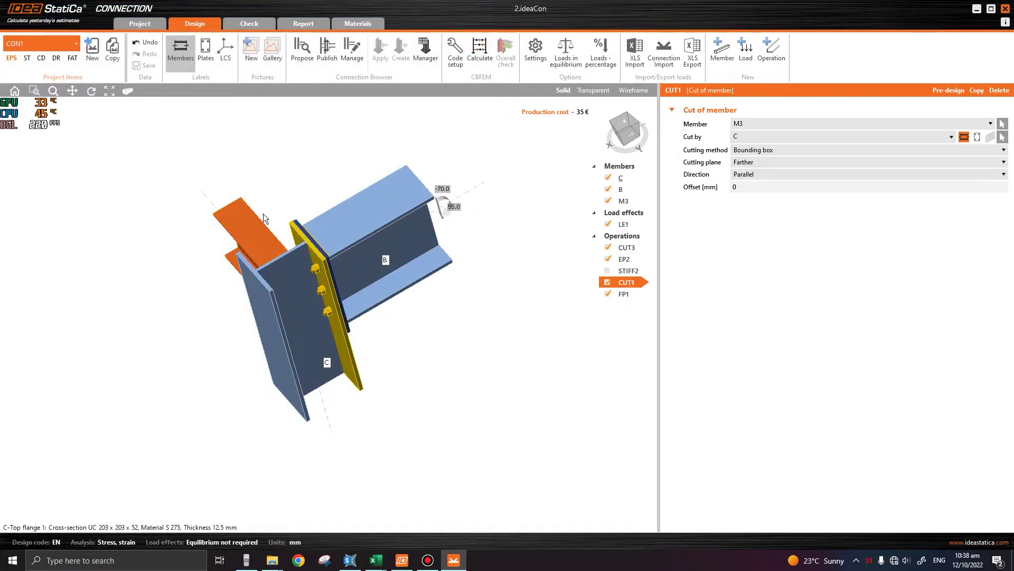
click(113, 56)
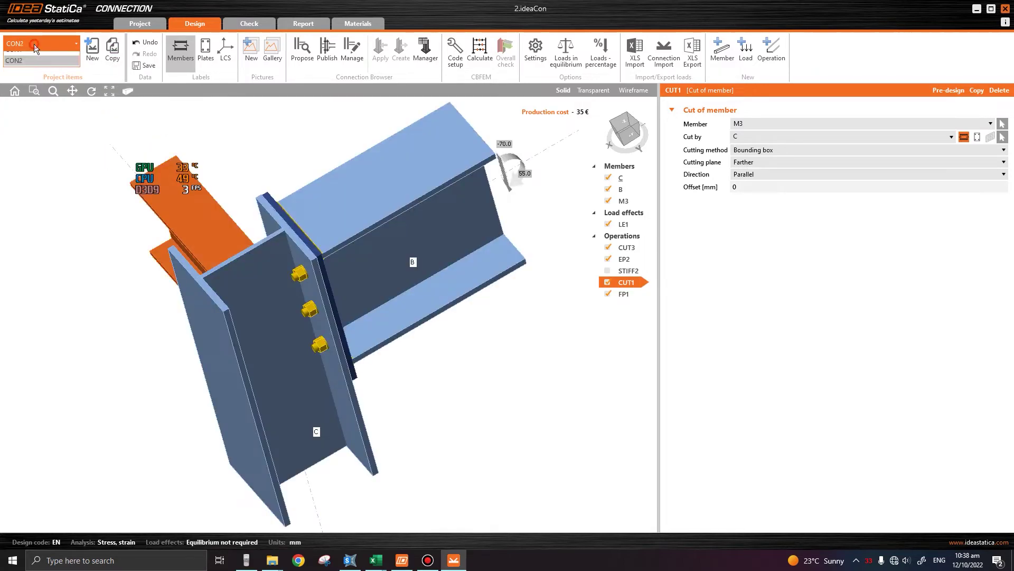
click(33, 43)
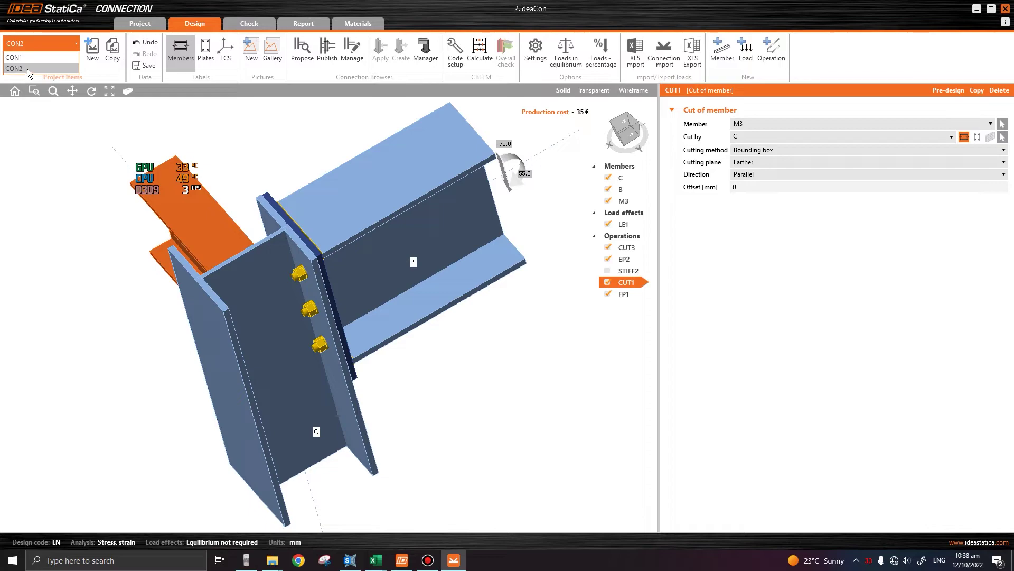
click(27, 68)
Copy M3 as new member M4 with β direction set to -90°
click(206, 215)
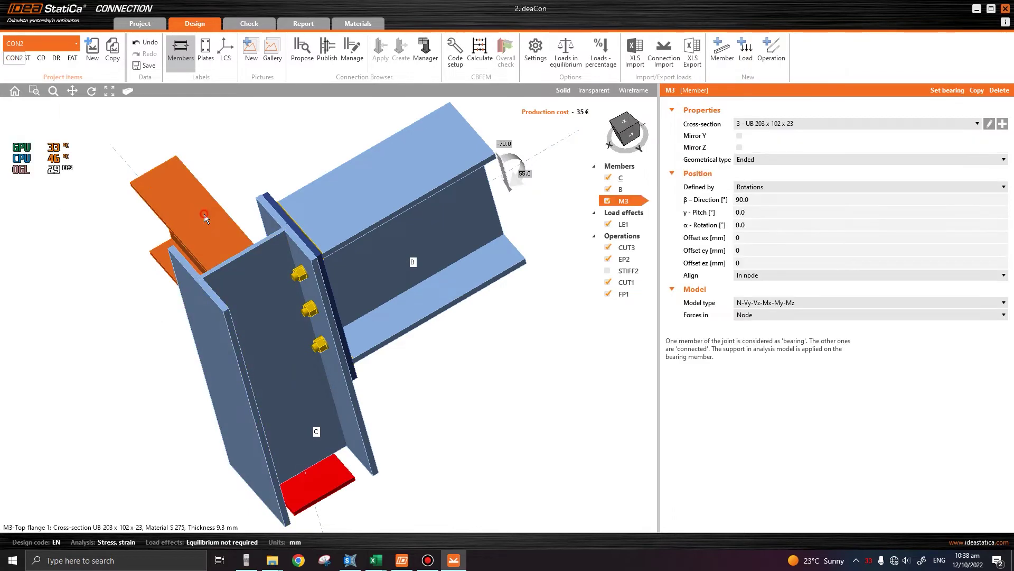
right_click(625, 202)
click(645, 209)
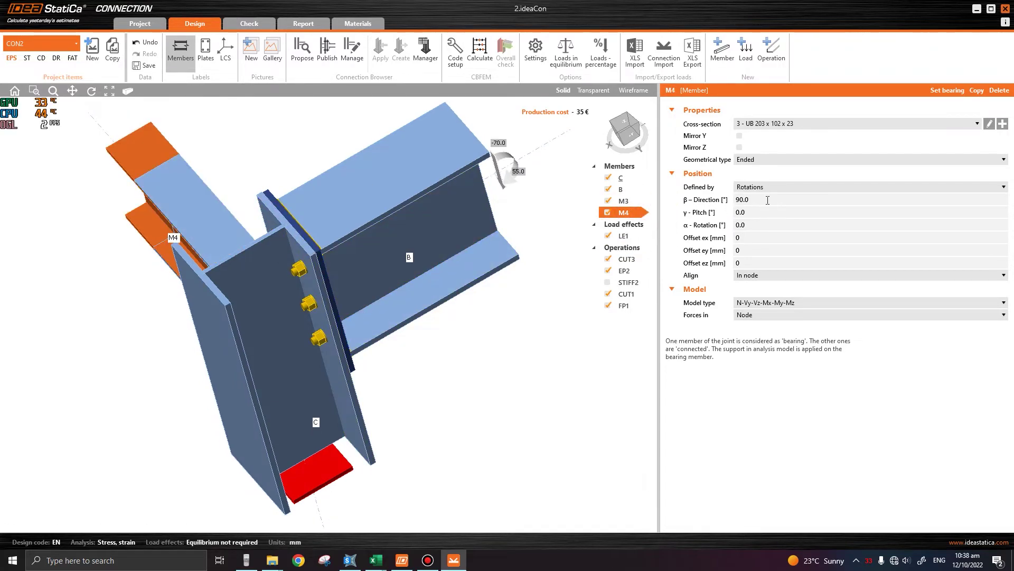
click(768, 199)
key(Home)
text(-)
key(Tab)
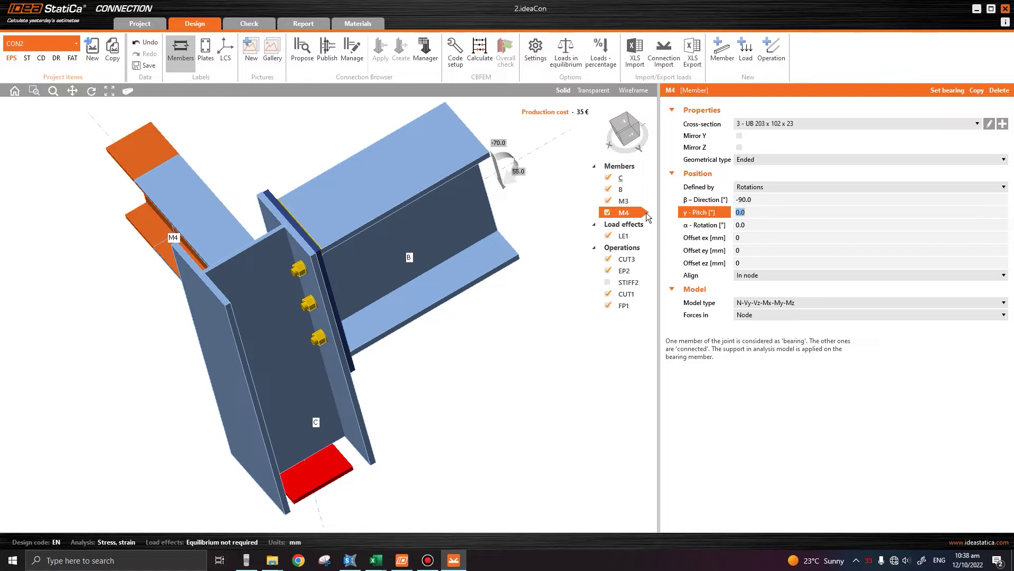
right_drag(337, 246, 356, 370)
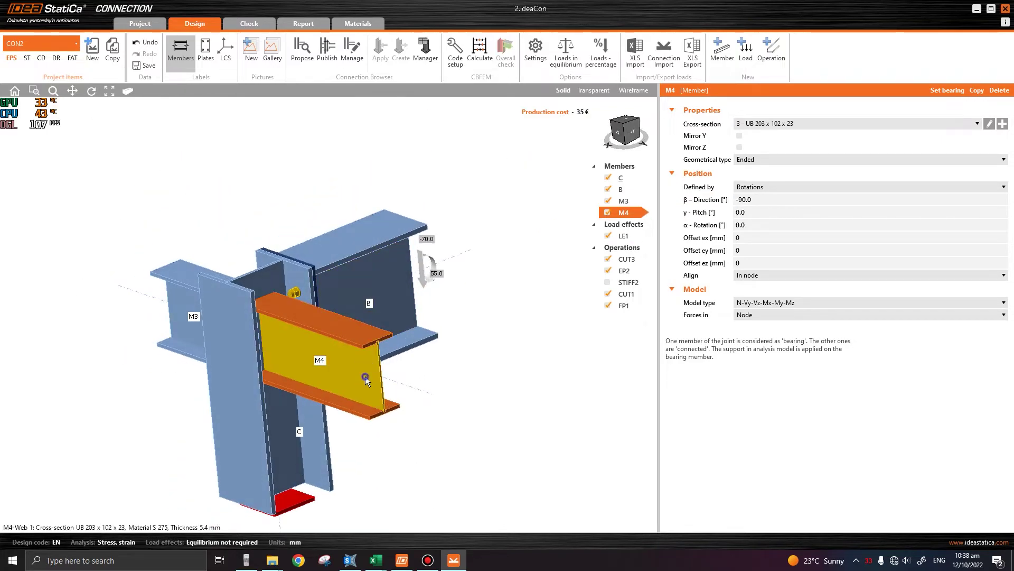
Connect M4 to column C with a Finn plate and default M16 8.8 bolts
right_click(366, 377)
click(406, 411)
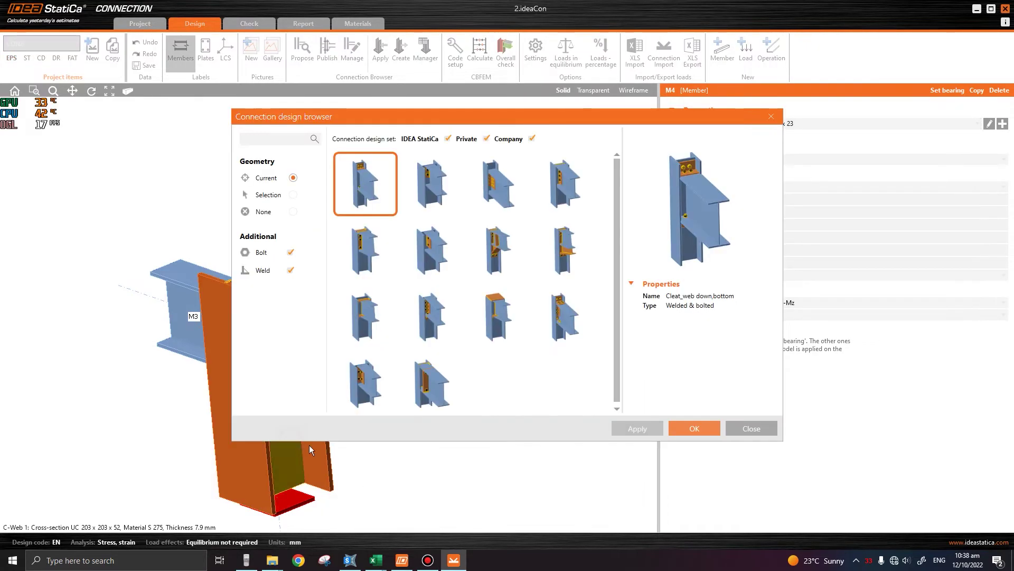
click(435, 249)
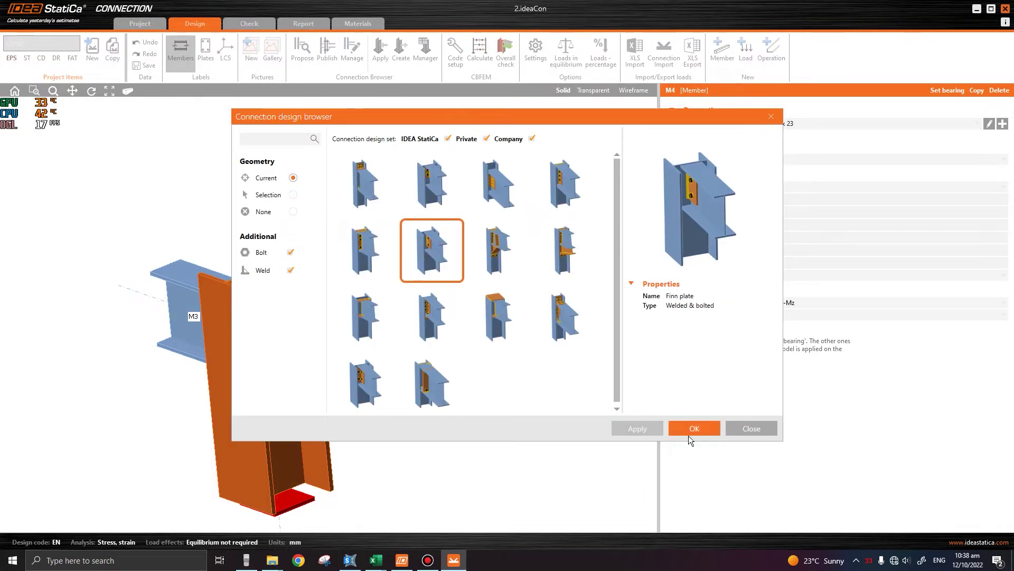
click(702, 428)
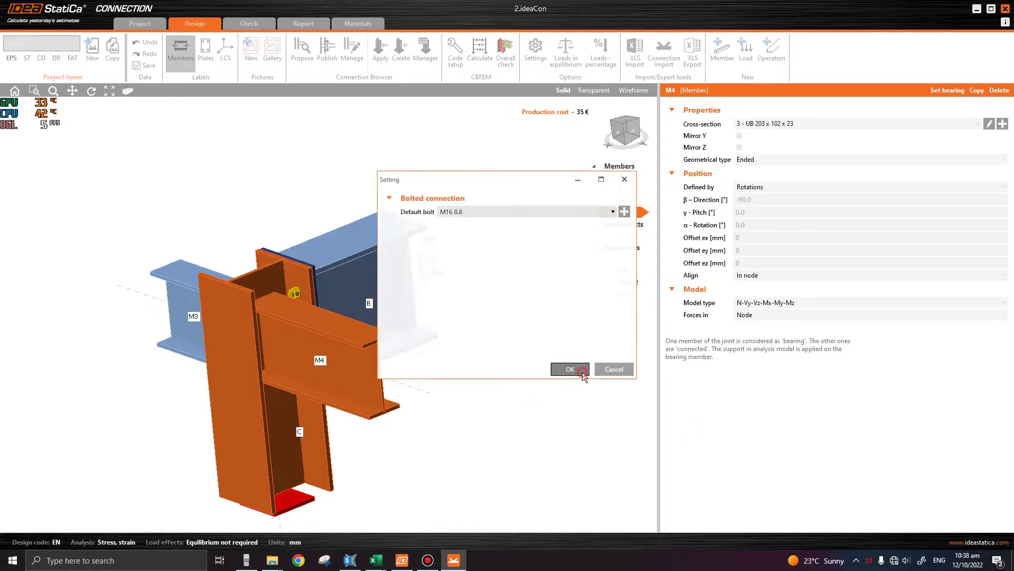
click(582, 372)
right_drag(523, 366, 372, 290)
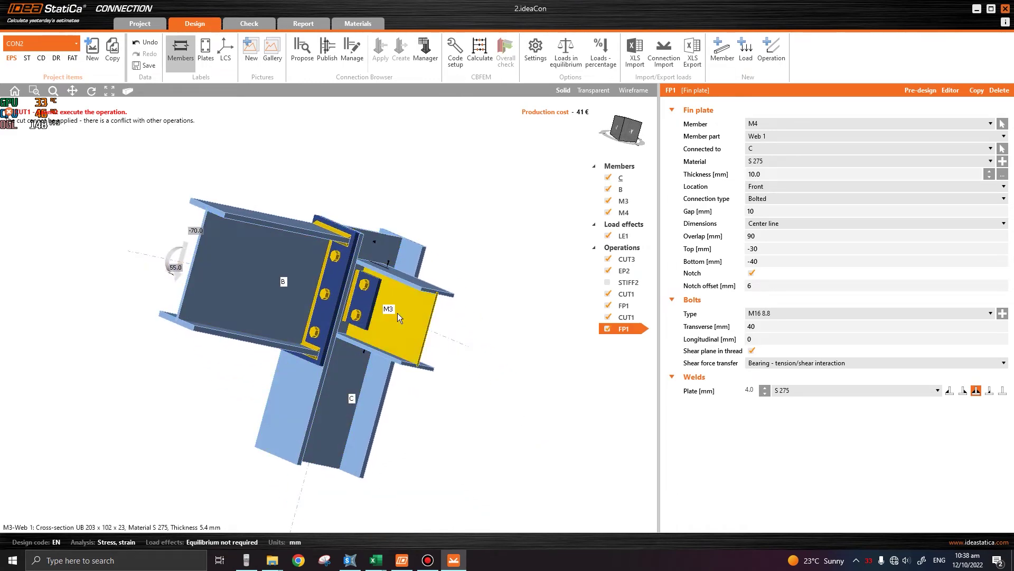
Set M3's fin plate overlap to 70 mm, keeping the bolt transverse distance at 40
click(367, 299)
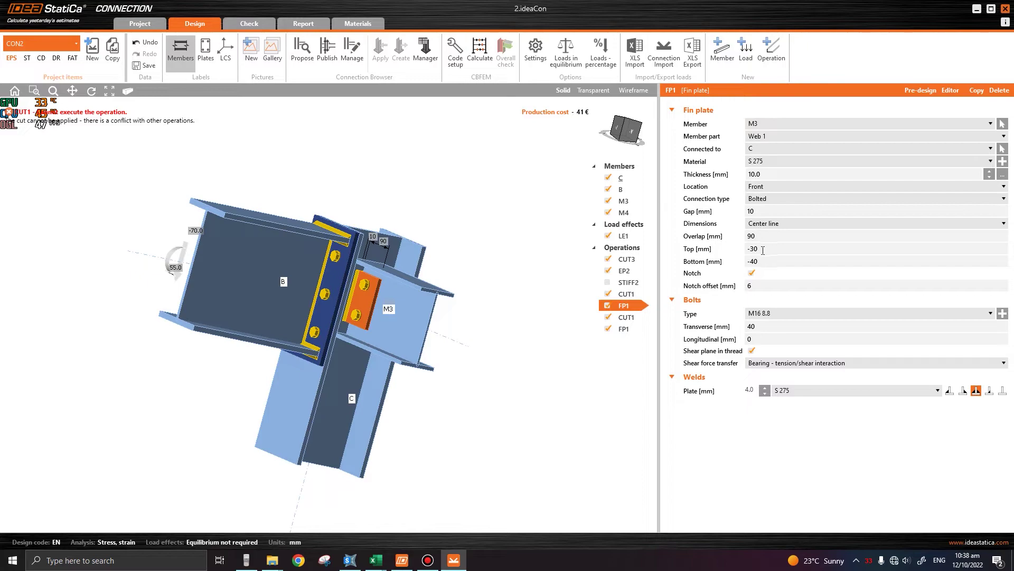
click(721, 239)
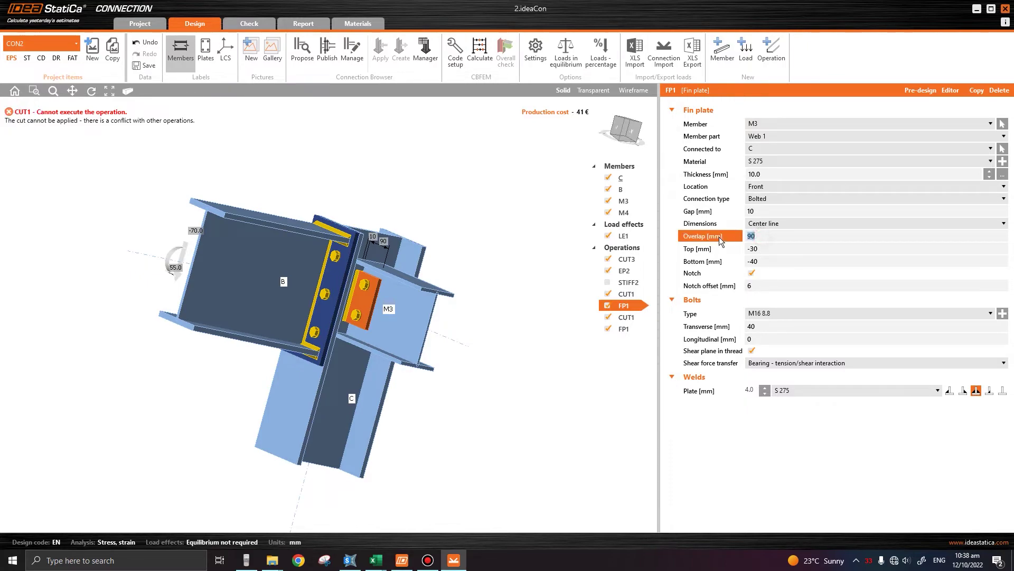
text(70)
key(Tab)
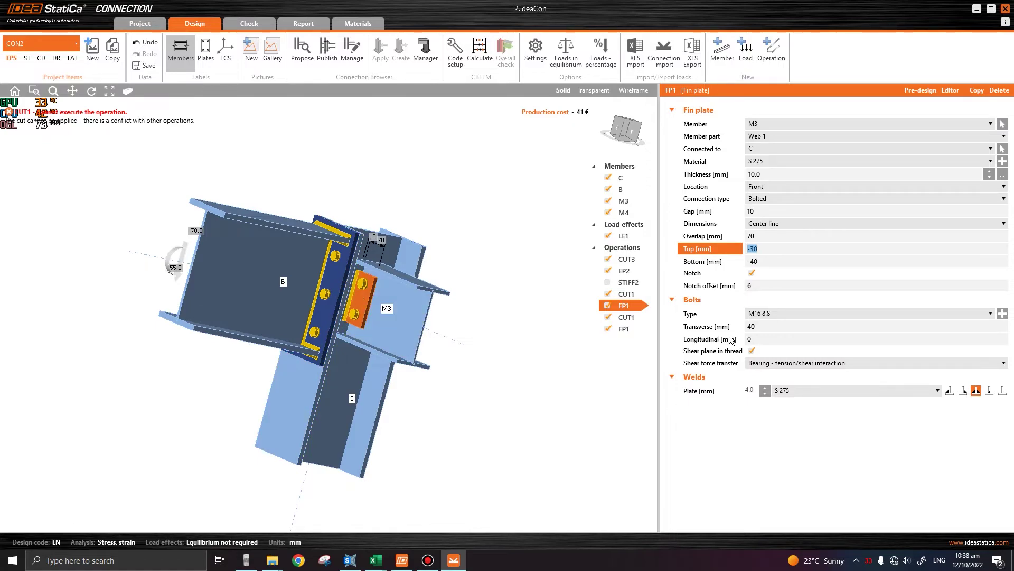
click(772, 327)
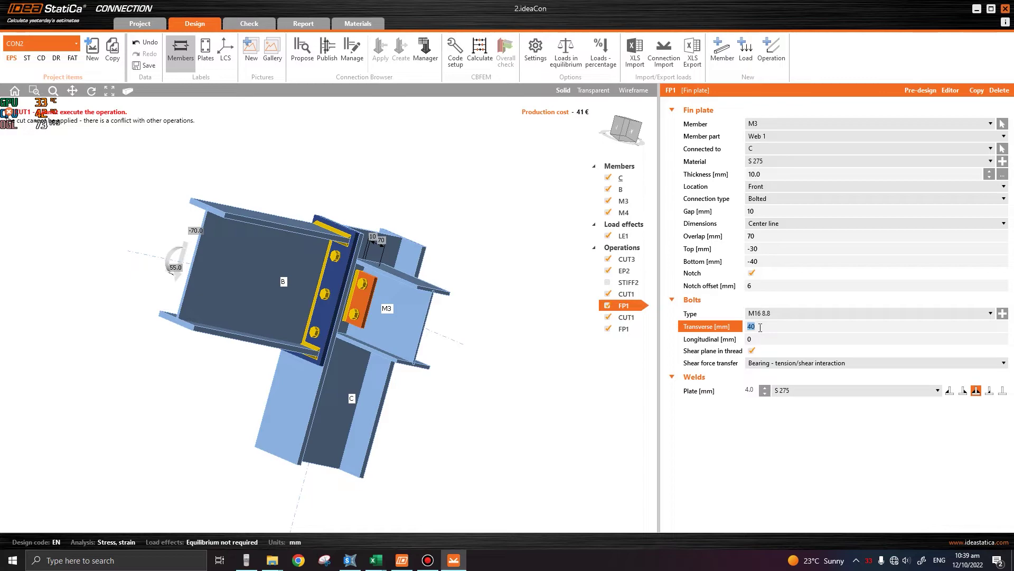
text(50)
key(Tab)
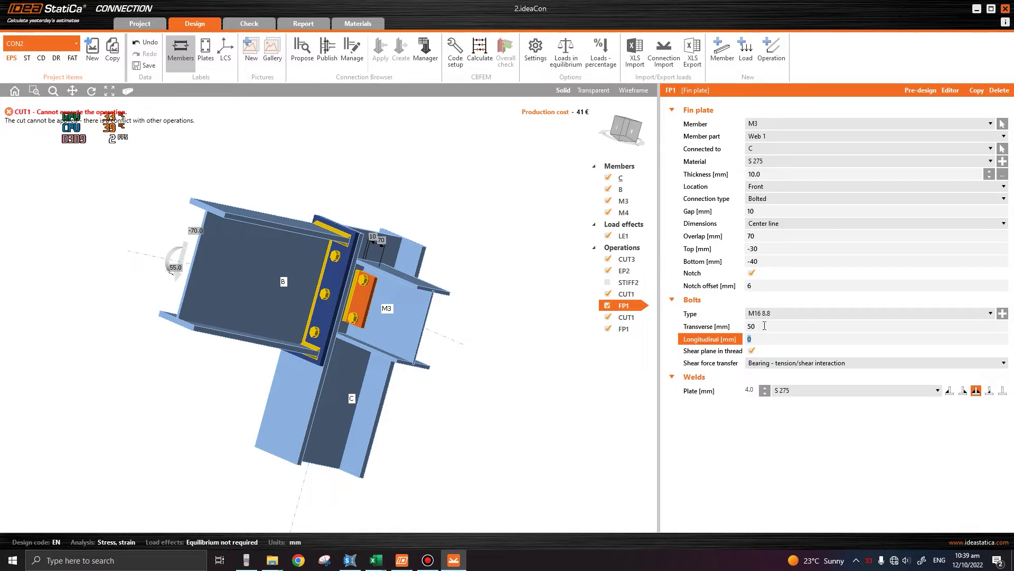
key(shift+Tab)
text(40)
key(Tab)
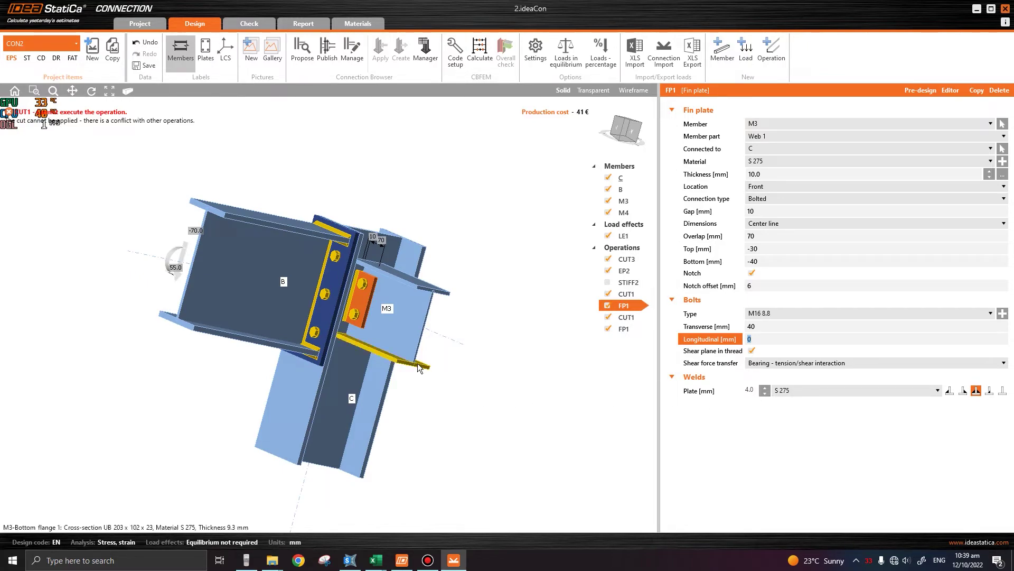
Set the overlap of M4's fin plate to 70 mm as well
right_drag(417, 363, 575, 384)
click(211, 285)
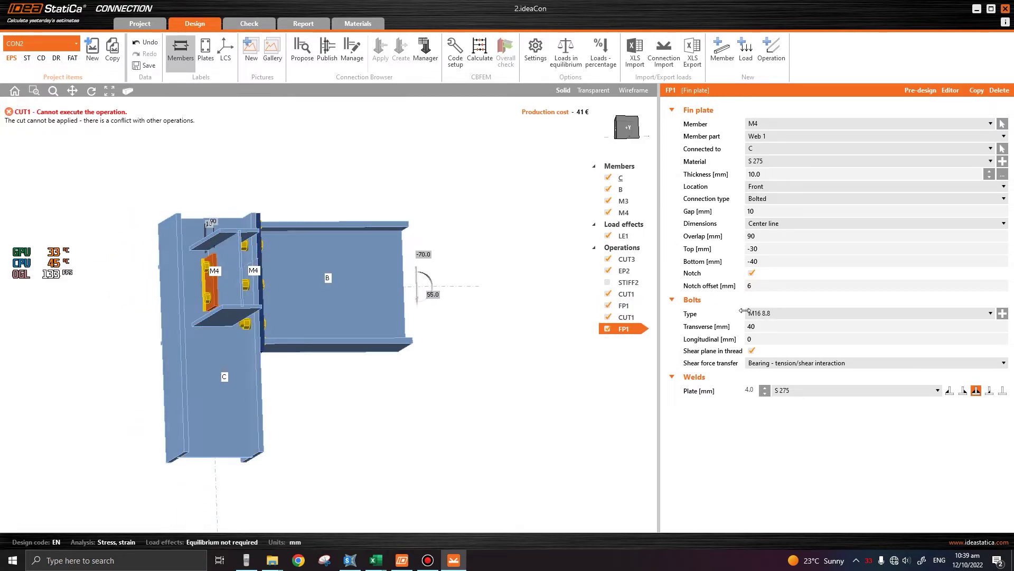
click(761, 236)
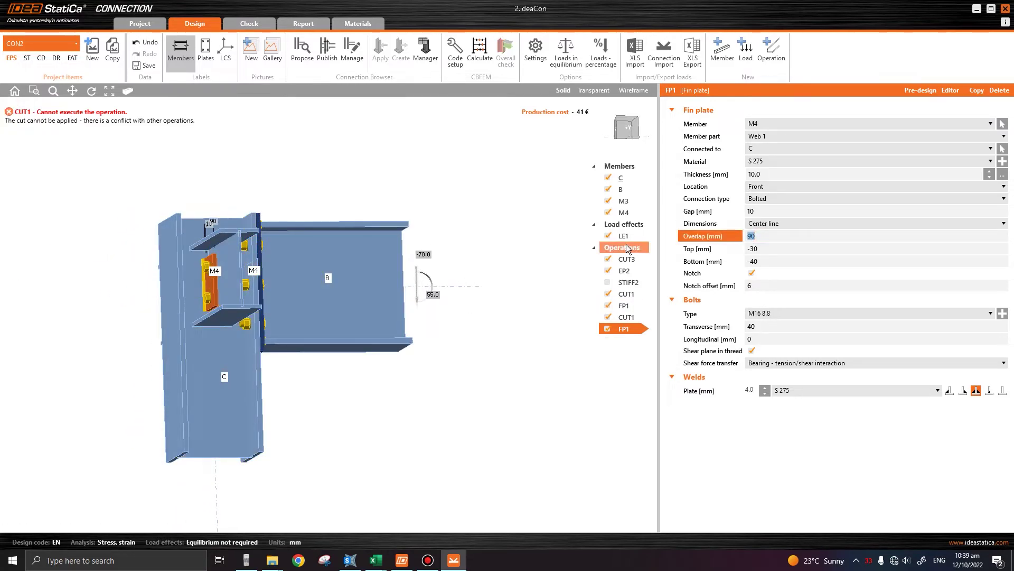
text(70)
key(Tab)
right_drag(245, 308, 214, 292)
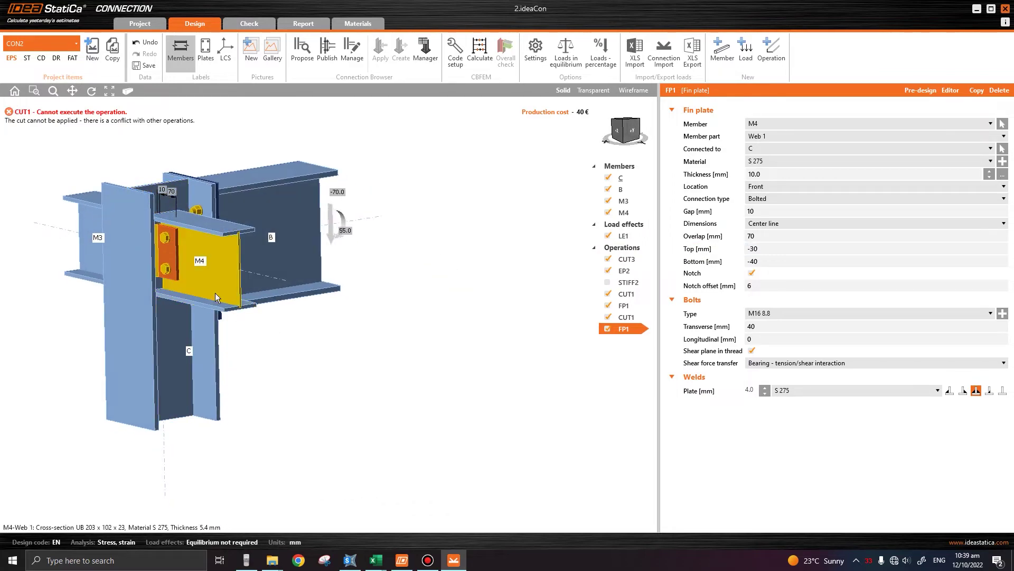
right_click(168, 250)
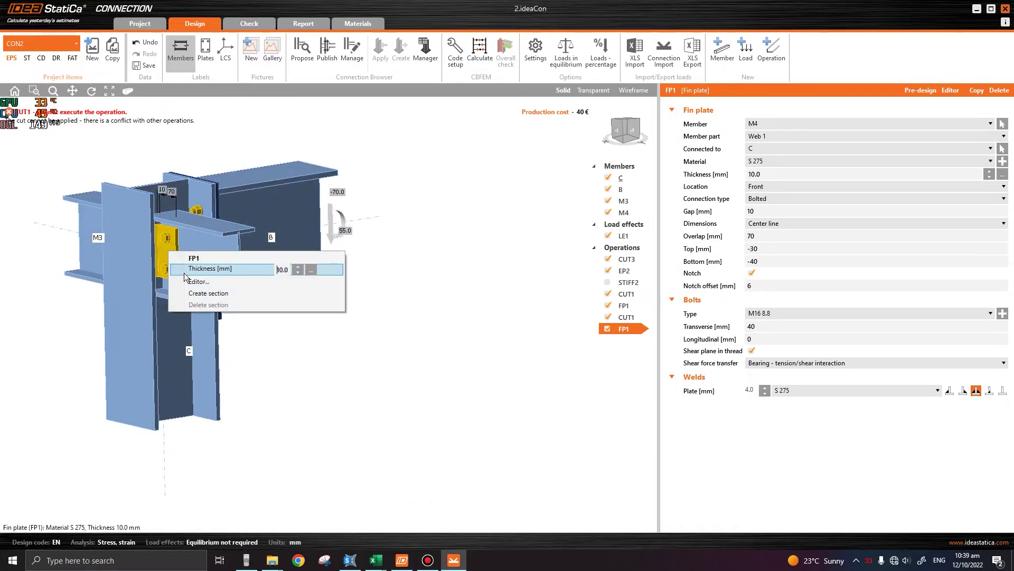
click(192, 282)
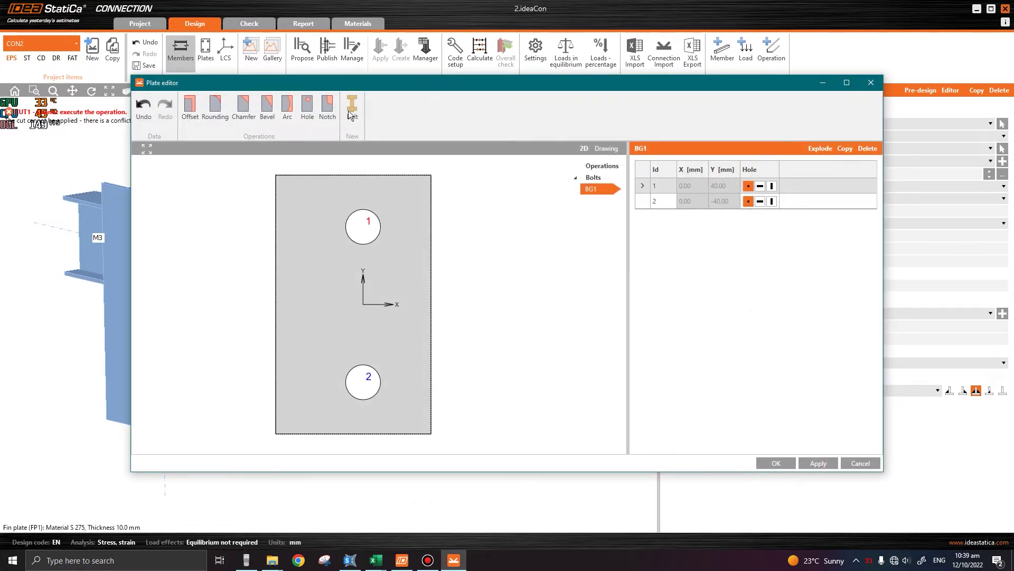
click(607, 148)
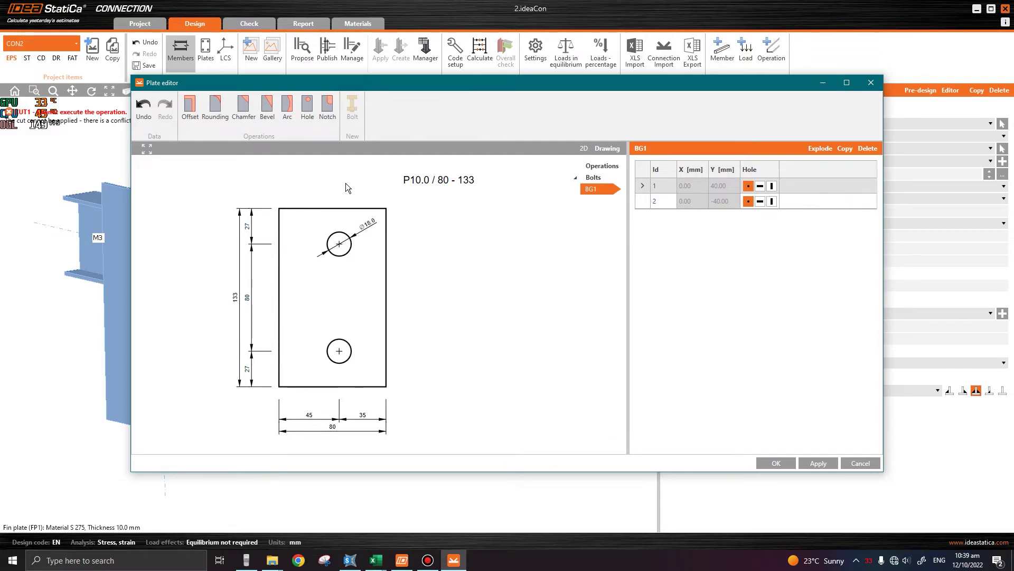
click(776, 463)
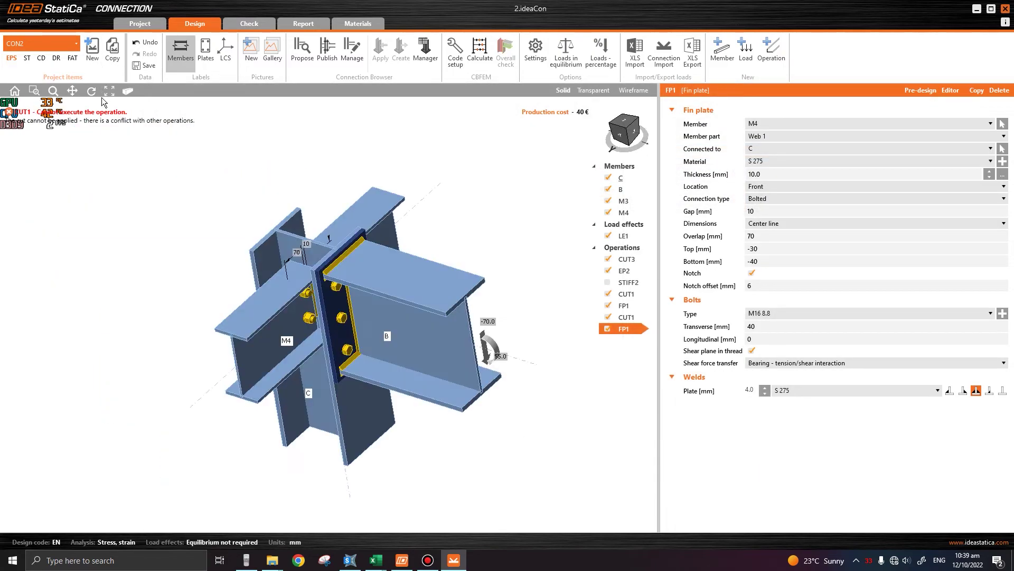
Set the second CUT1 operation's cut member to beam M4
click(262, 344)
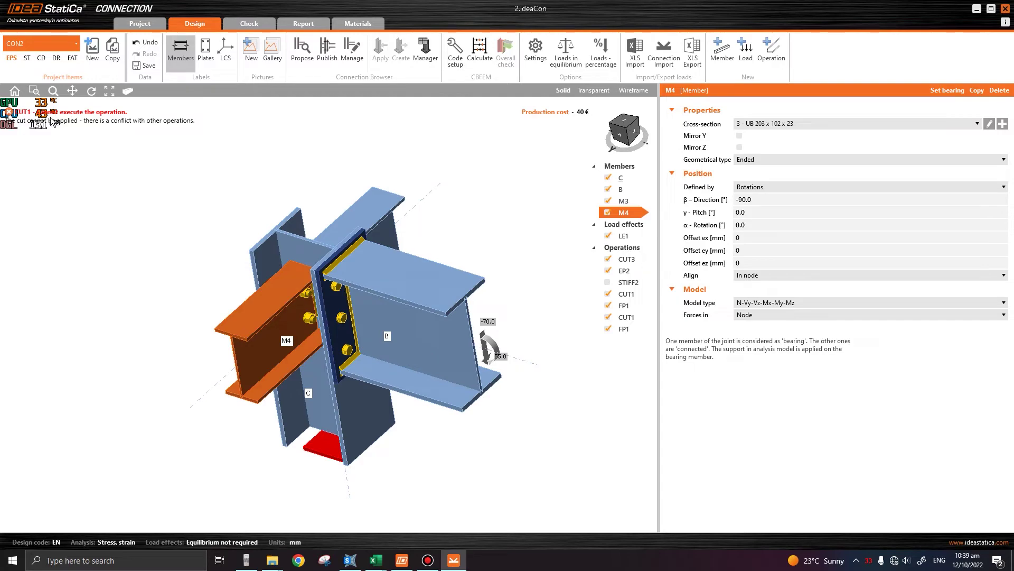
click(631, 319)
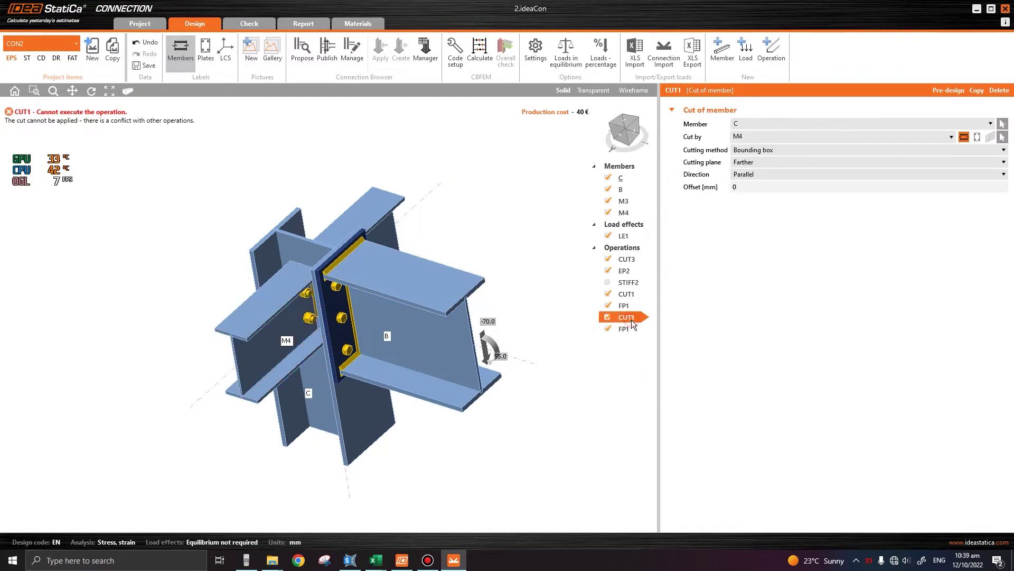
click(766, 122)
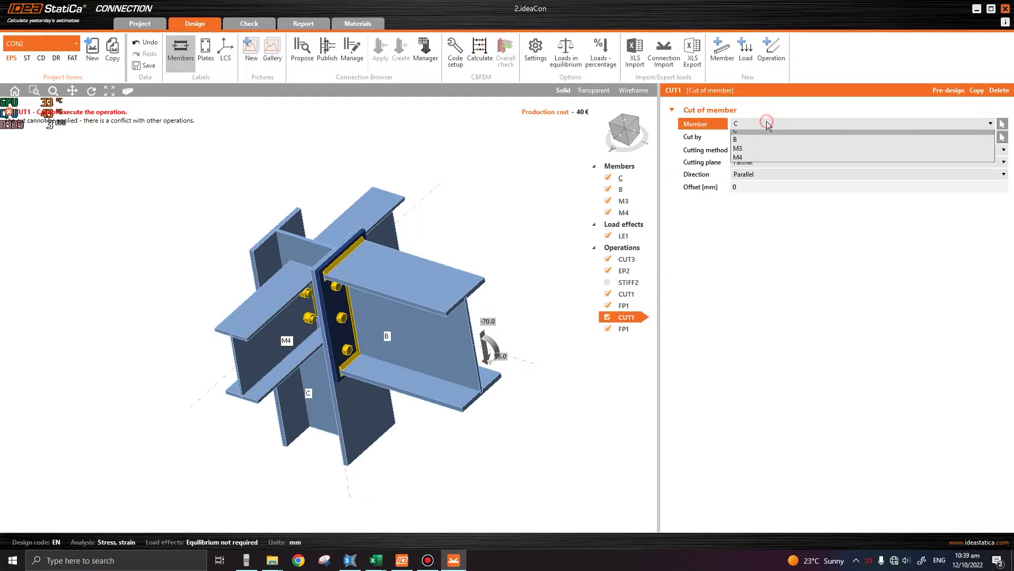
click(737, 162)
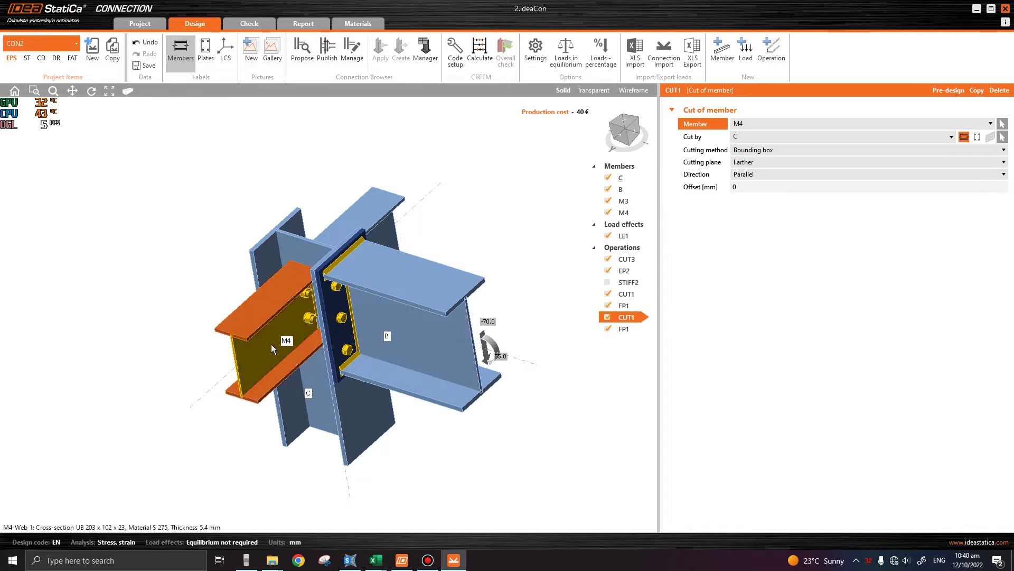
Orbit to a front view of the joint, glance at the SAP2000 model and return
right_drag(270, 341, 492, 244)
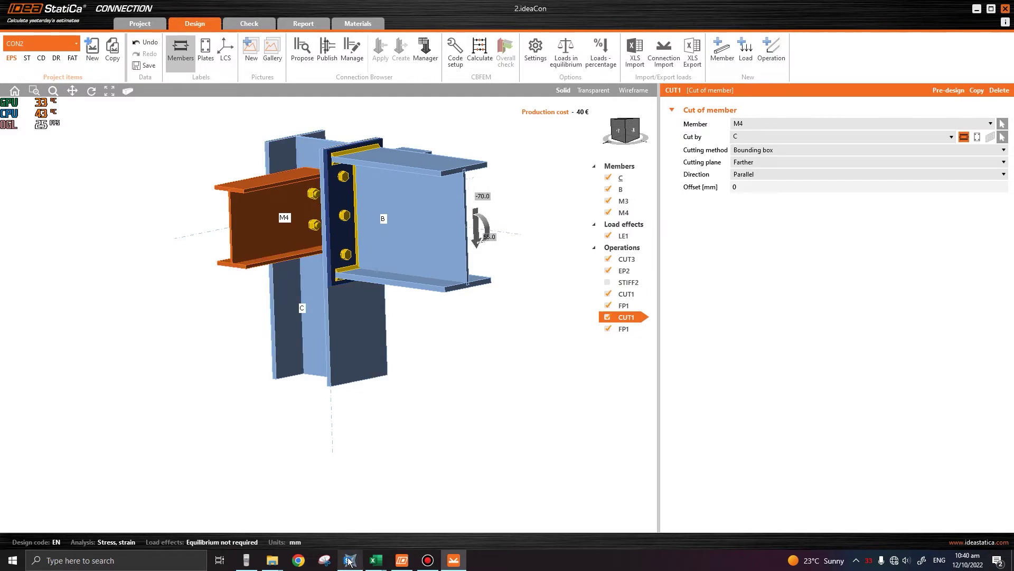
mouse_move(348, 561)
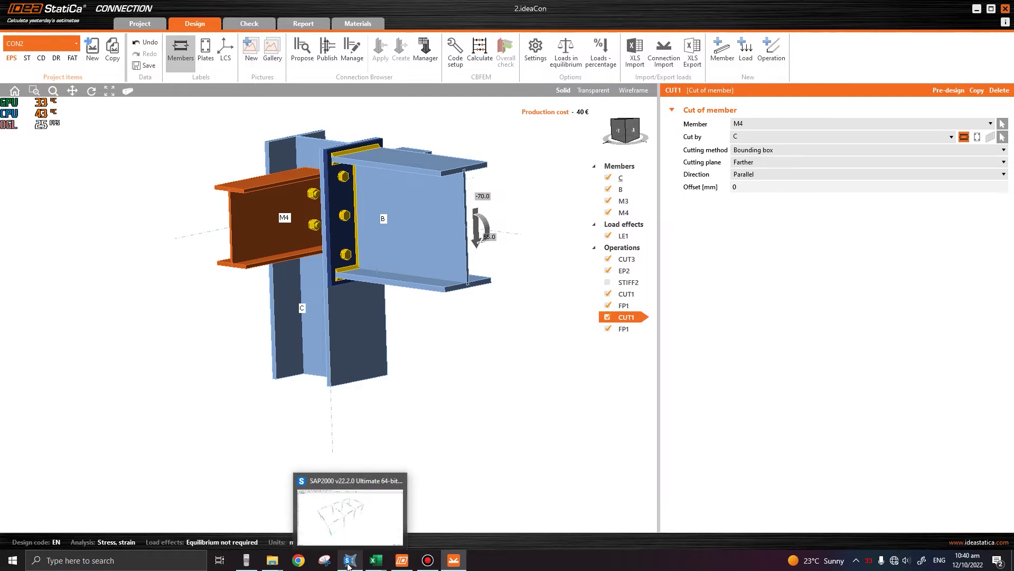
click(348, 562)
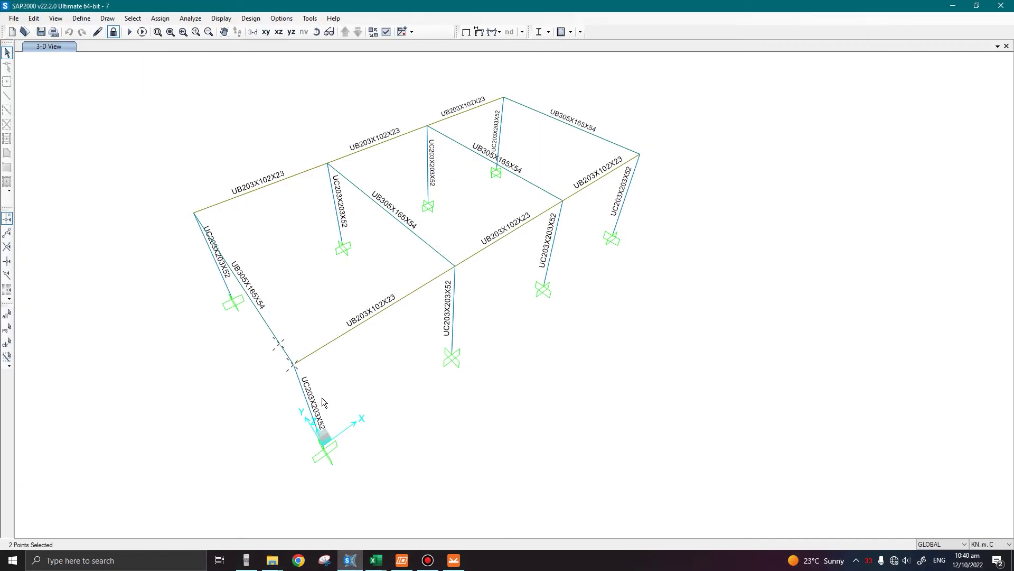
click(350, 560)
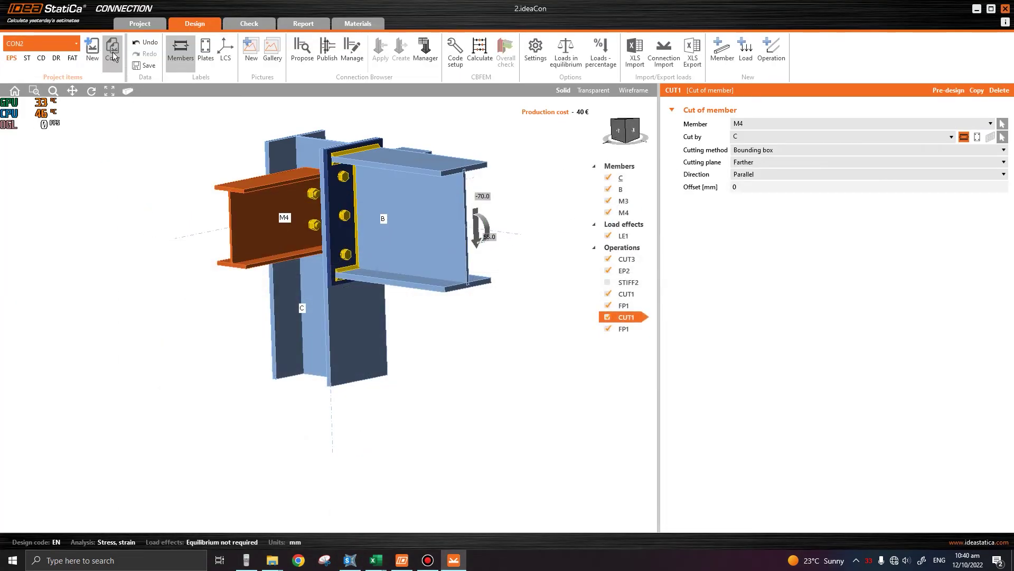
Copy the connection into CON3 and delete members M3 and B from it
click(55, 42)
click(41, 57)
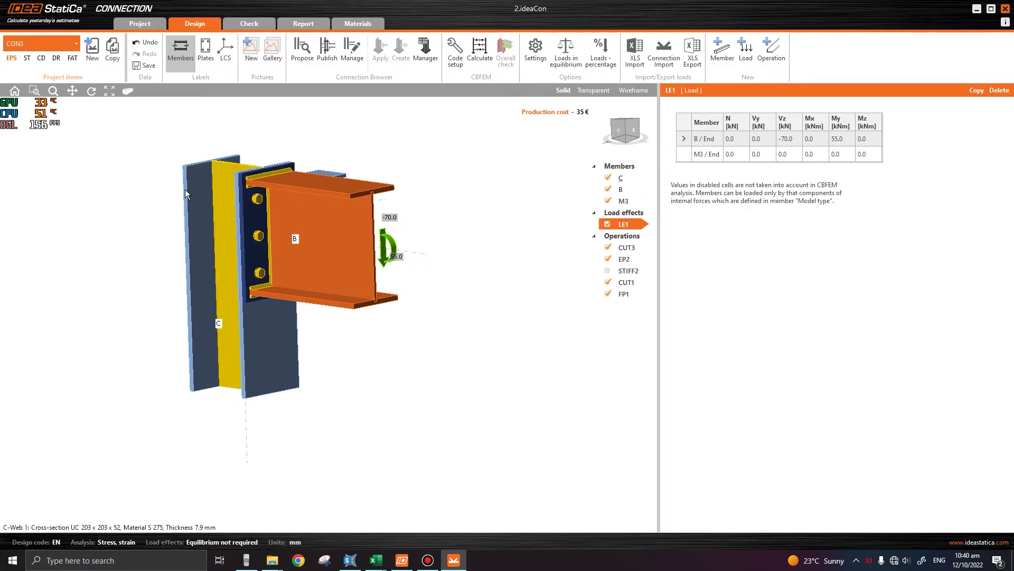
right_click(626, 199)
click(651, 223)
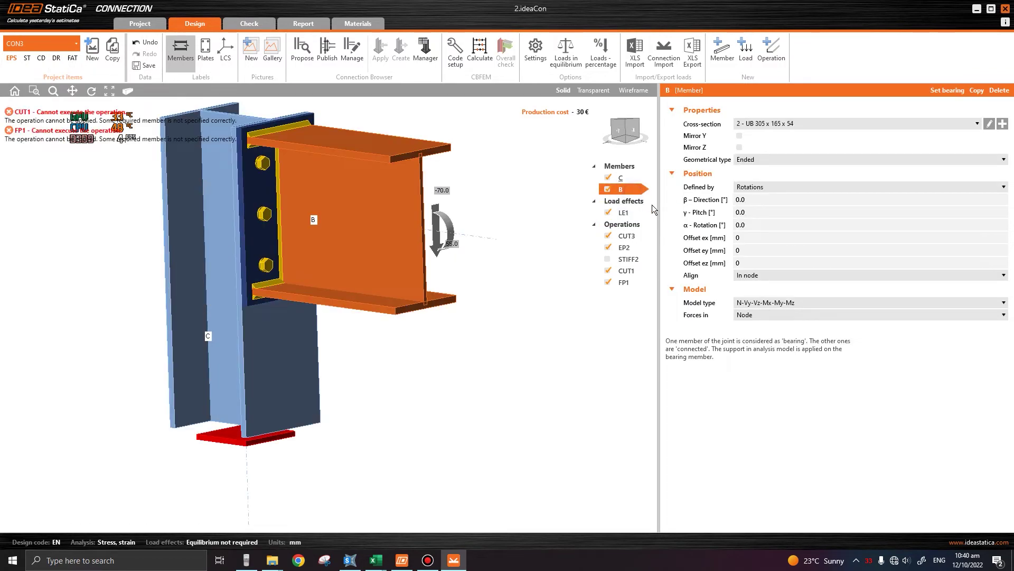
right_click(622, 189)
click(645, 212)
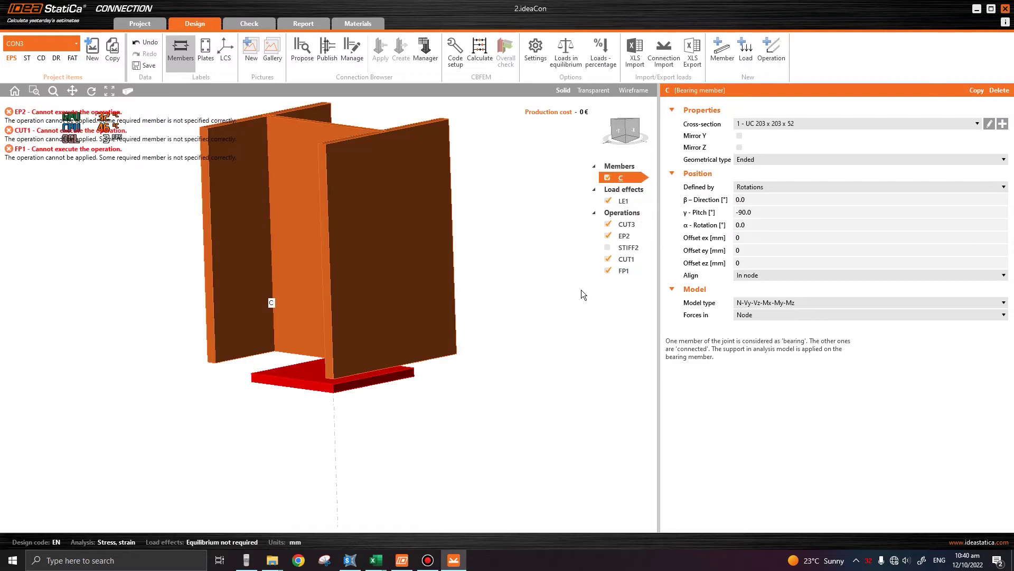
Delete the FP1, CUT1, STIFF2 and EP2 operations, then start deleting CUT3
right_click(622, 272)
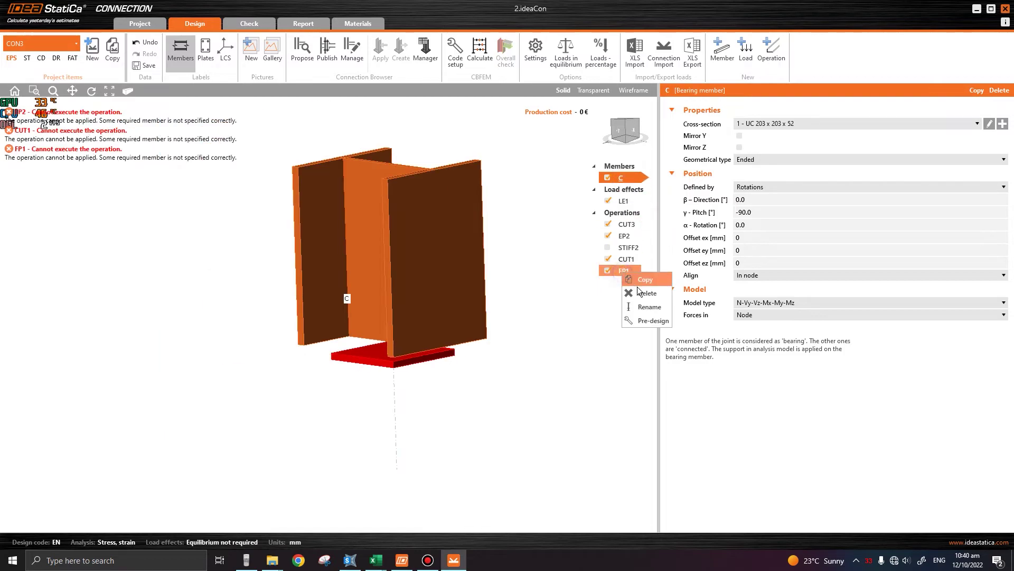
click(645, 297)
right_click(626, 259)
click(646, 281)
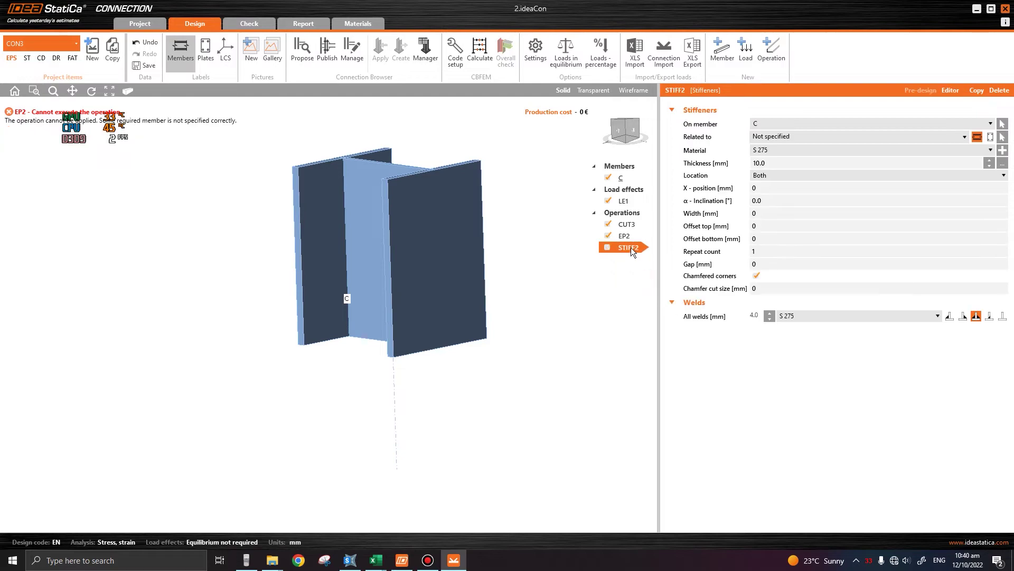
right_click(631, 247)
click(649, 265)
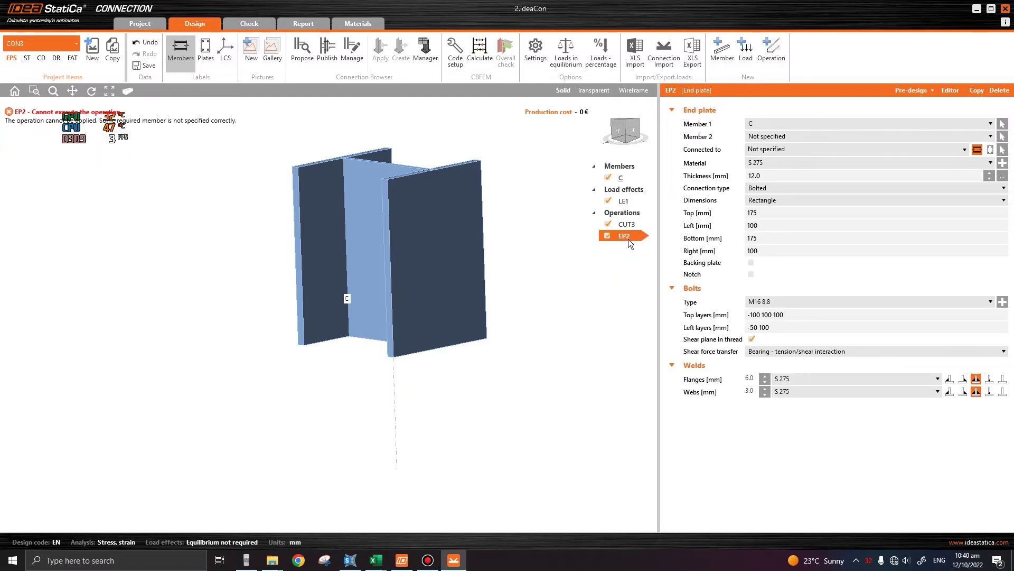
right_click(629, 238)
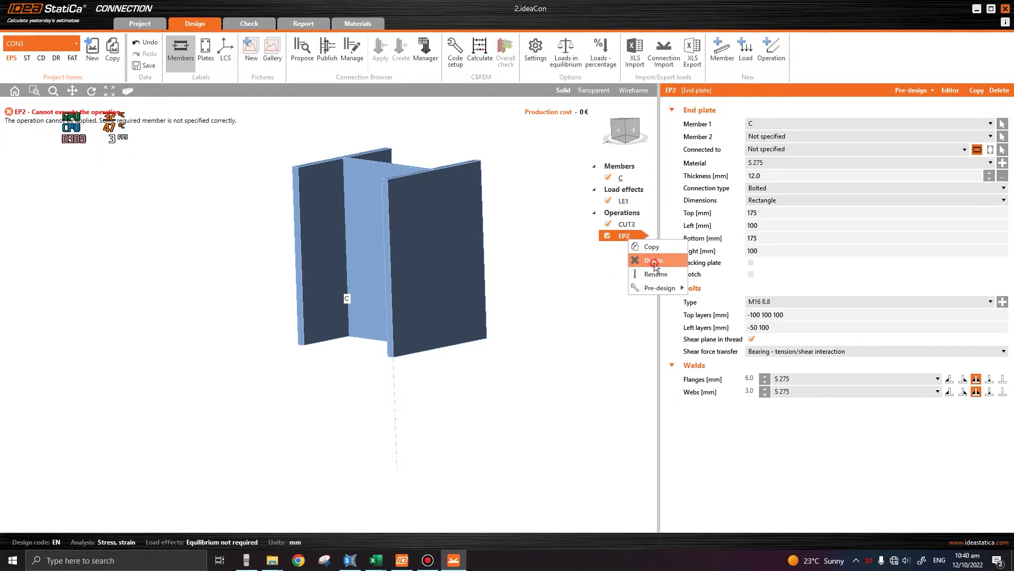
click(654, 261)
right_click(629, 224)
Finish deleting CUT3 and add a base plate operation under column C
click(654, 245)
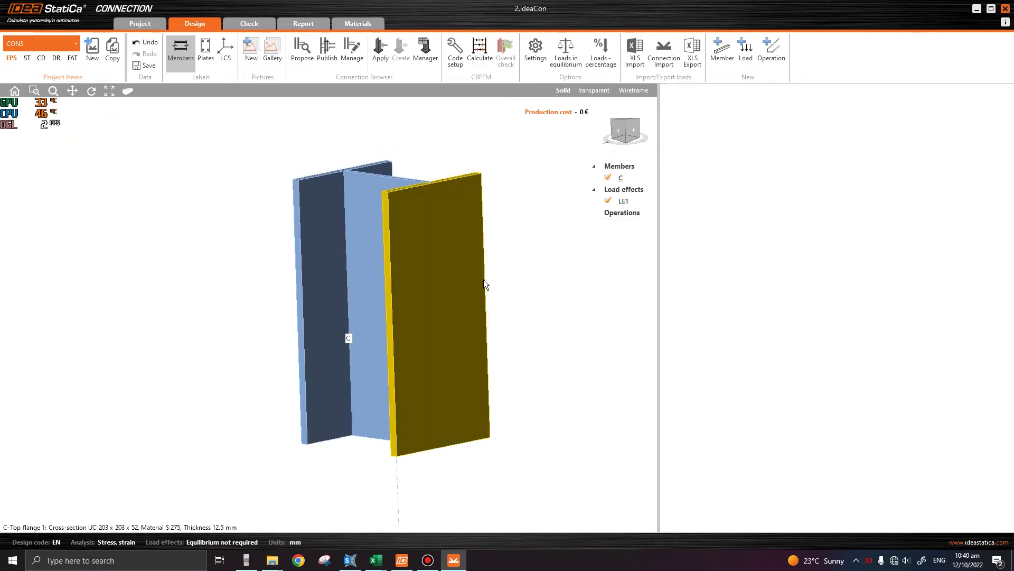
click(411, 268)
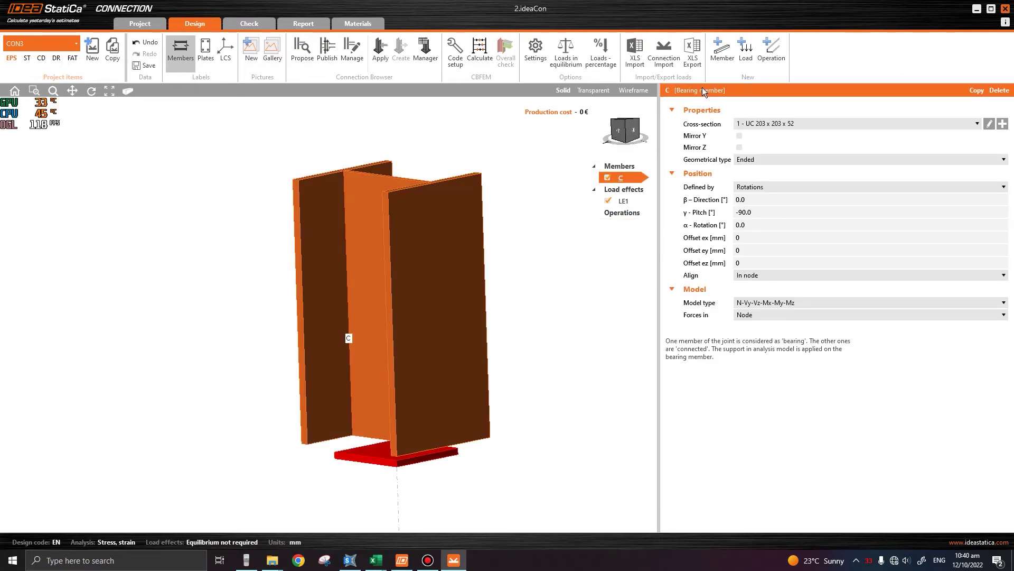
click(771, 52)
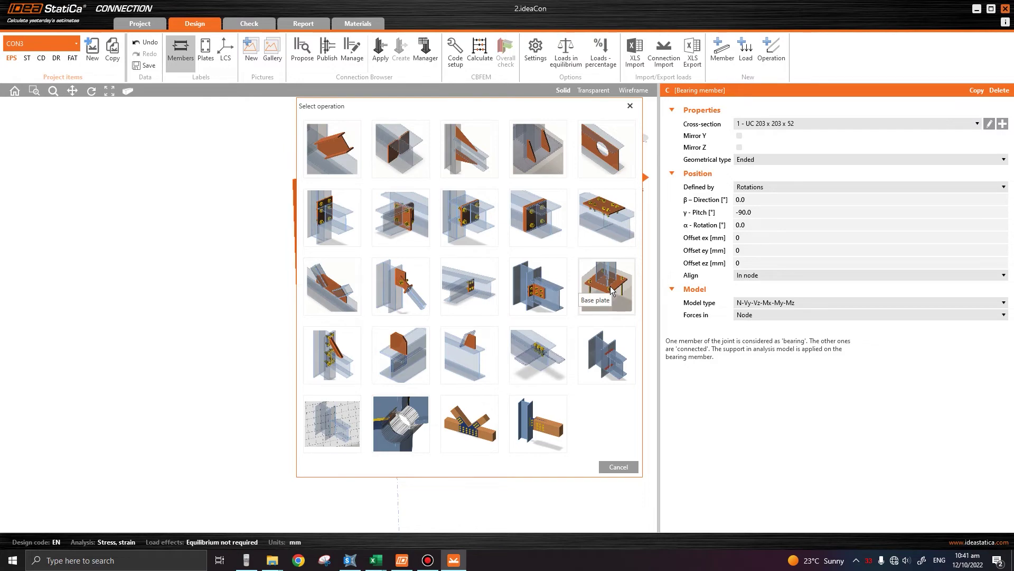
click(612, 290)
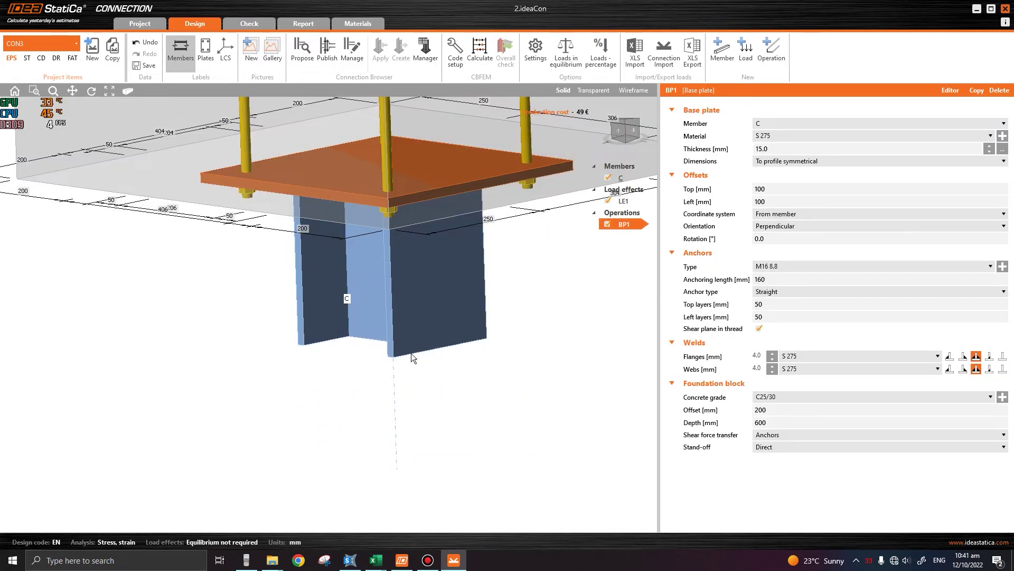
Set column C's pitch to 90 so it stands upright, then select the base plate
click(359, 452)
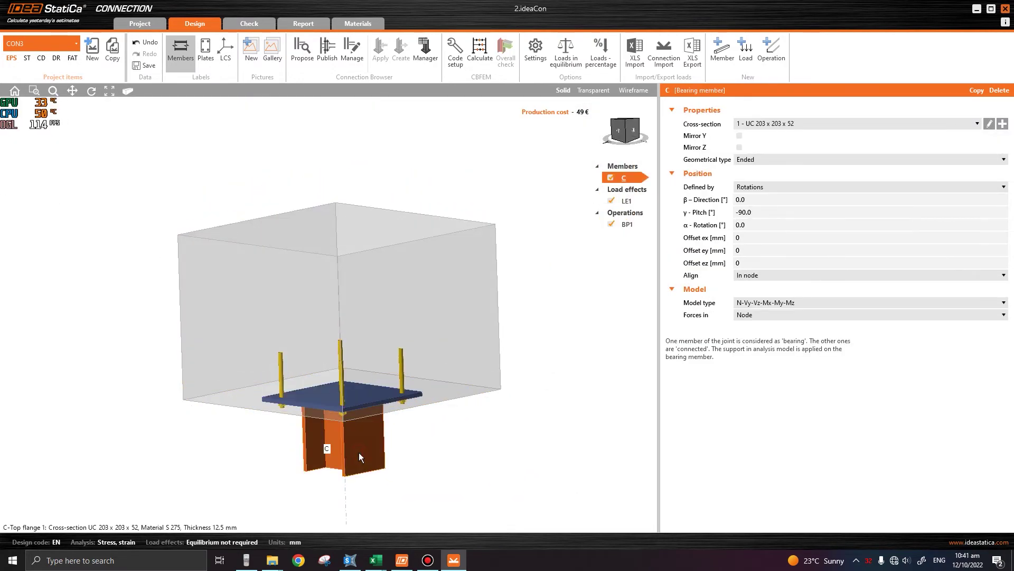
click(763, 212)
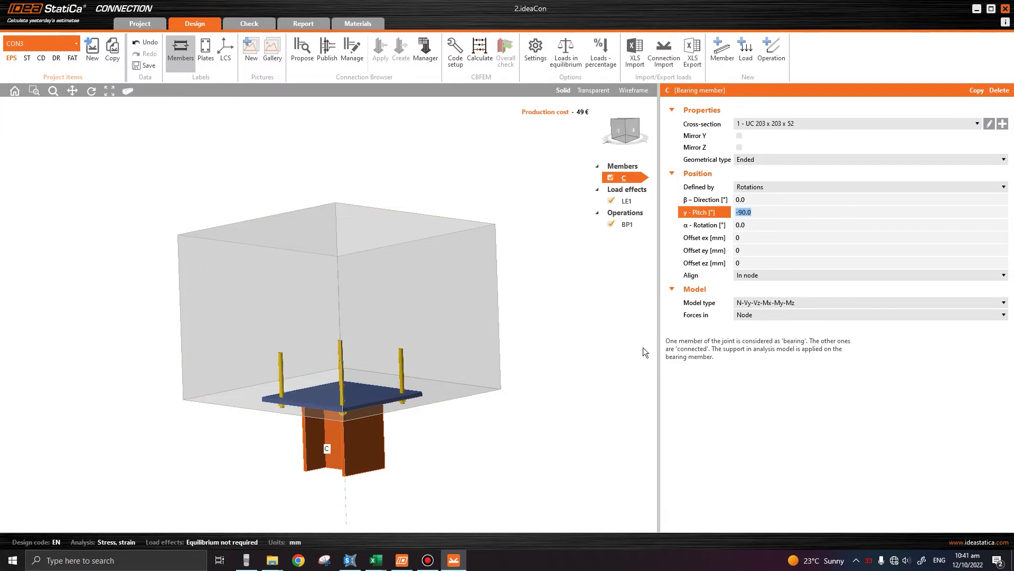
text(90)
key(Tab)
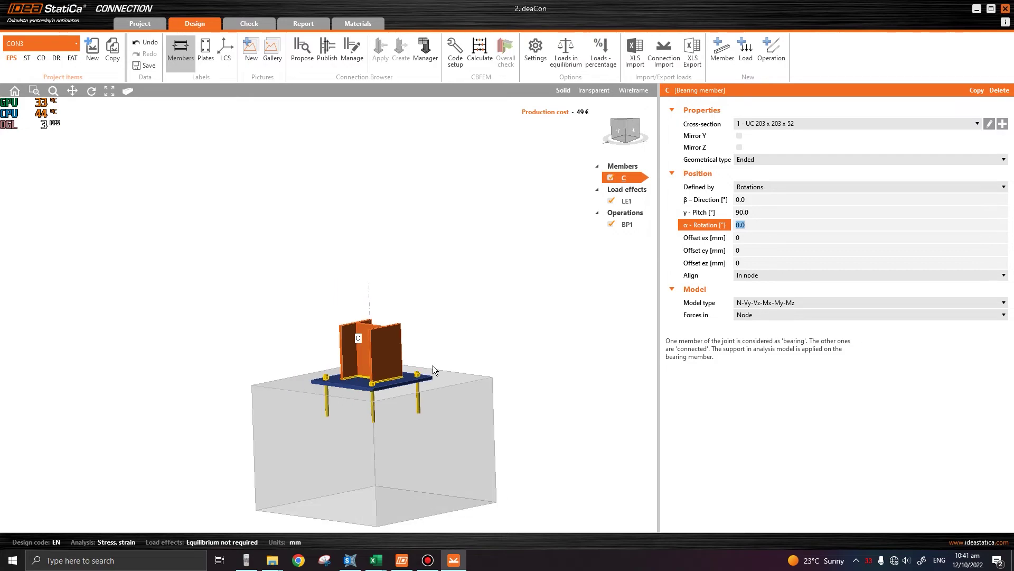
right_drag(433, 365, 382, 388)
click(341, 318)
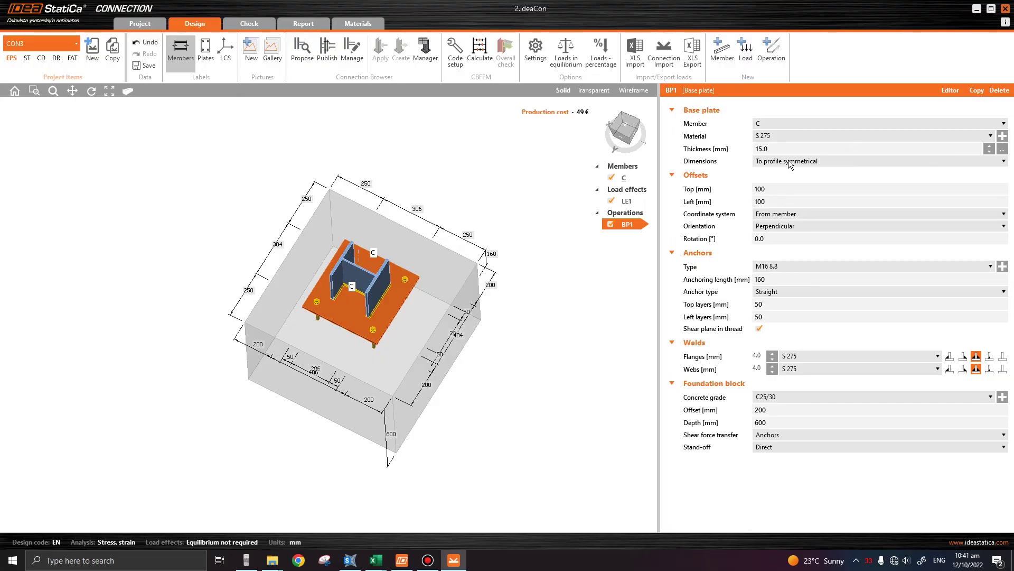
Make BP1 a Rectangle laid Horizontal, with offsets measured in Global axes
click(789, 162)
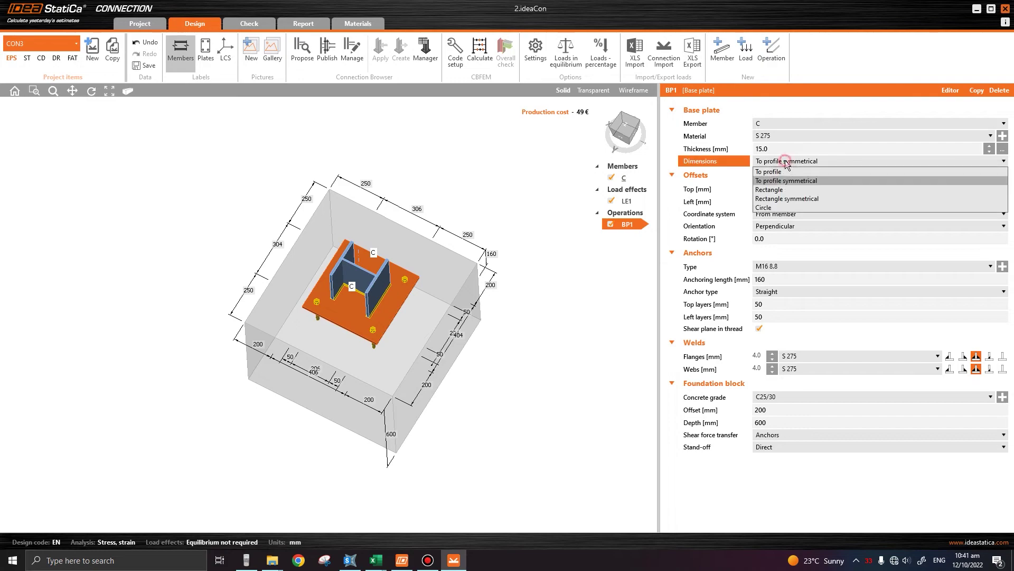
click(768, 190)
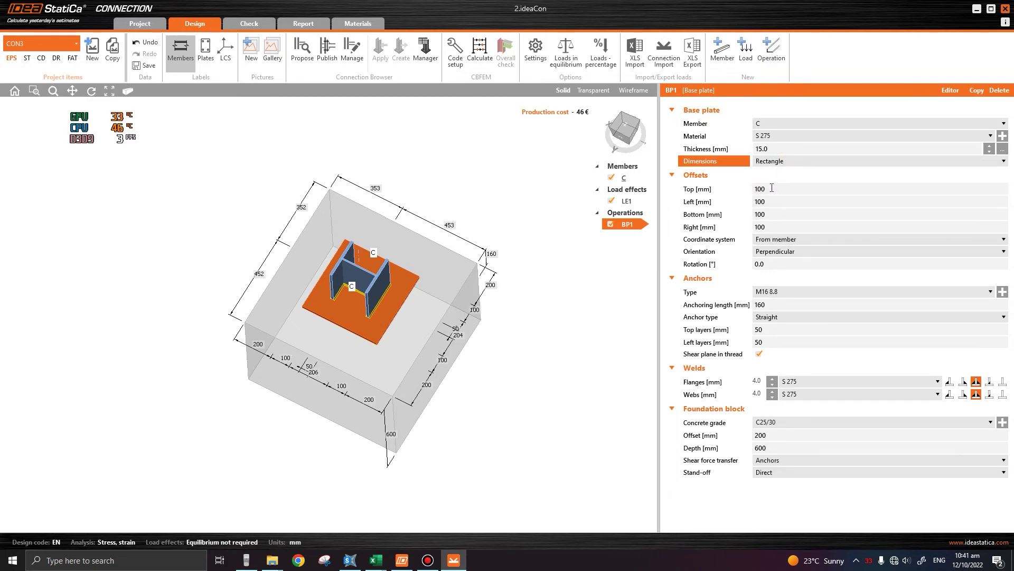
click(359, 329)
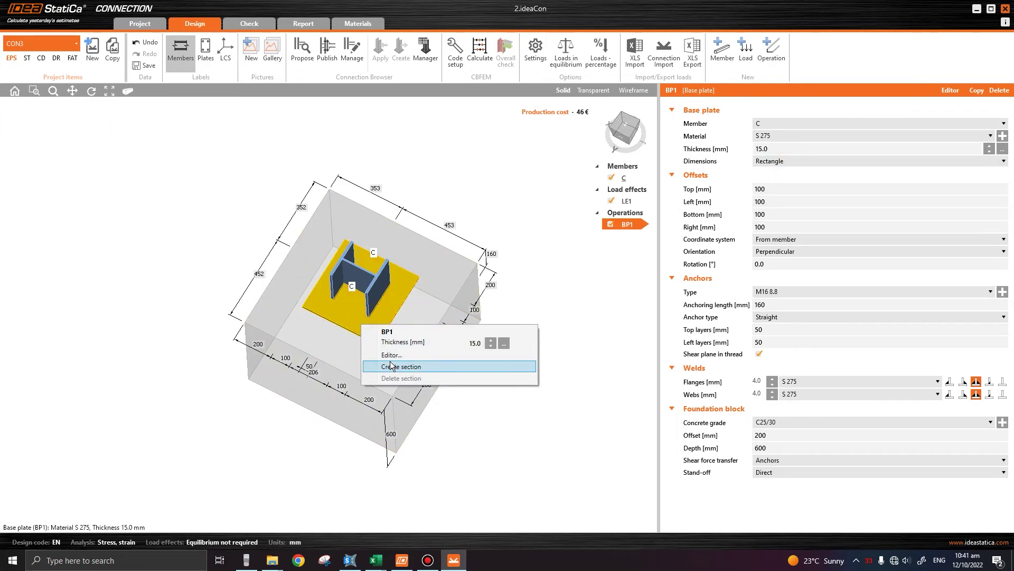
click(395, 355)
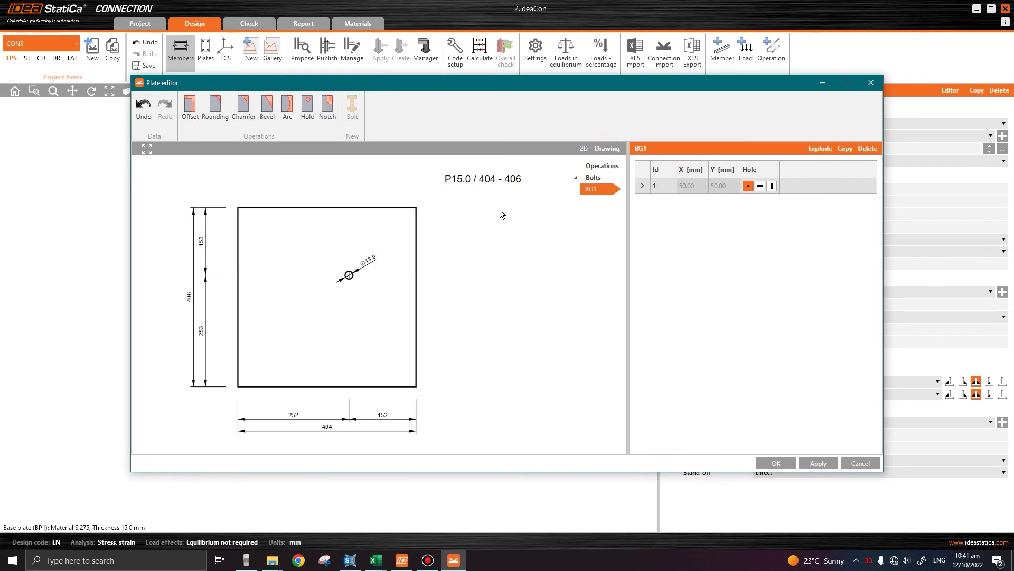
click(789, 463)
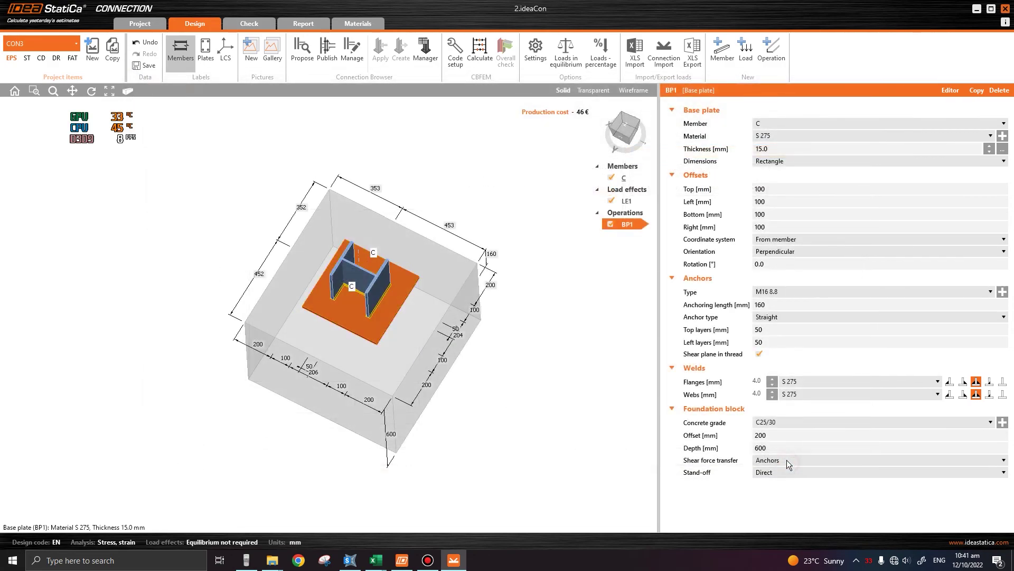
click(775, 239)
click(772, 252)
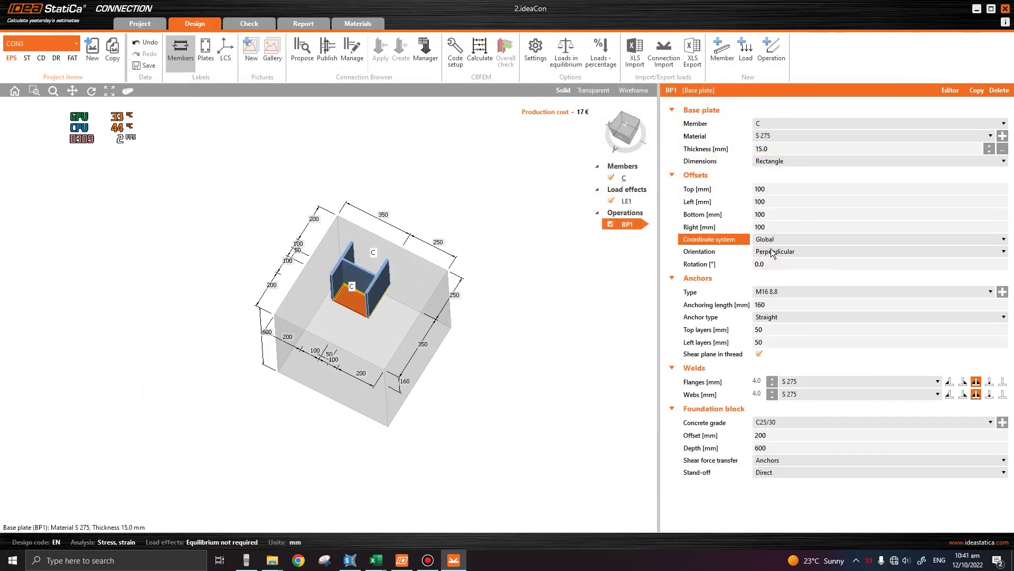
click(773, 252)
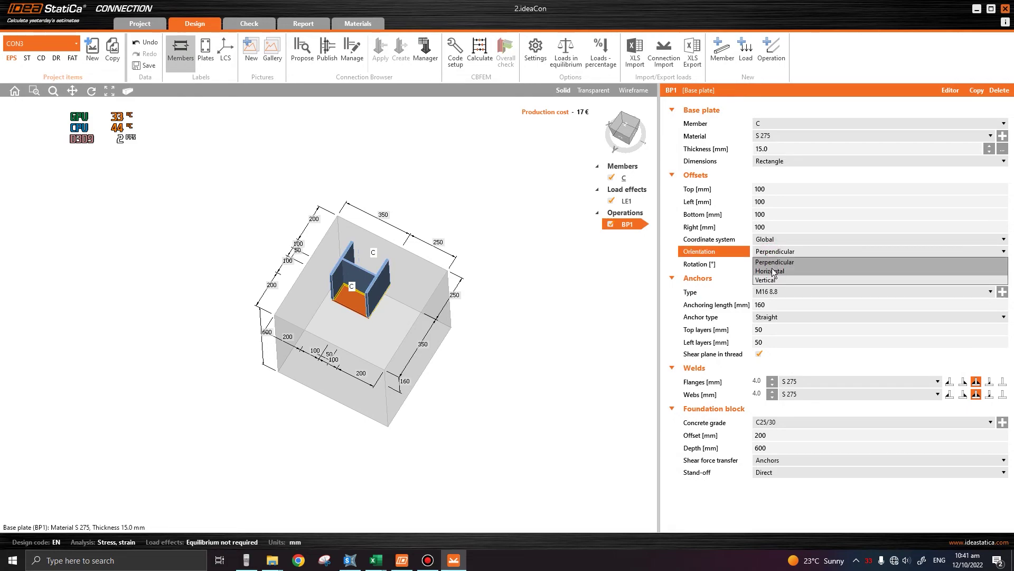
click(772, 270)
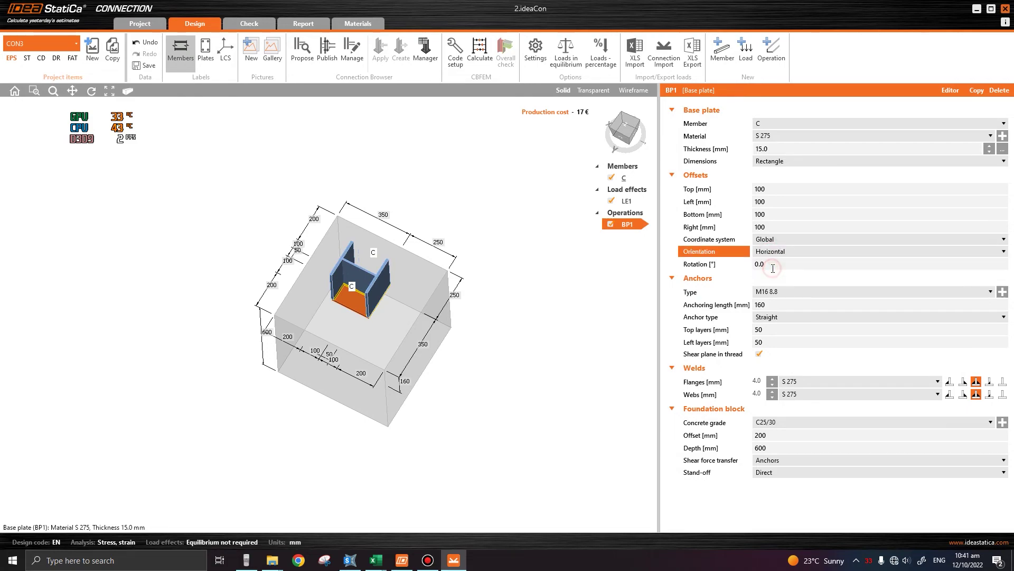
Enter 150 mm for the top, left, bottom and right offsets
click(761, 190)
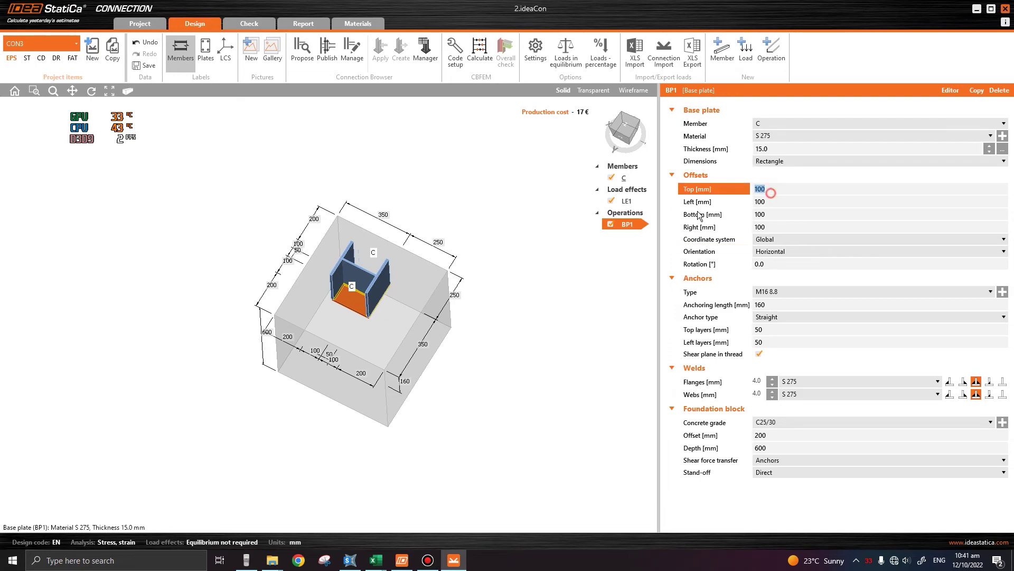
text(150)
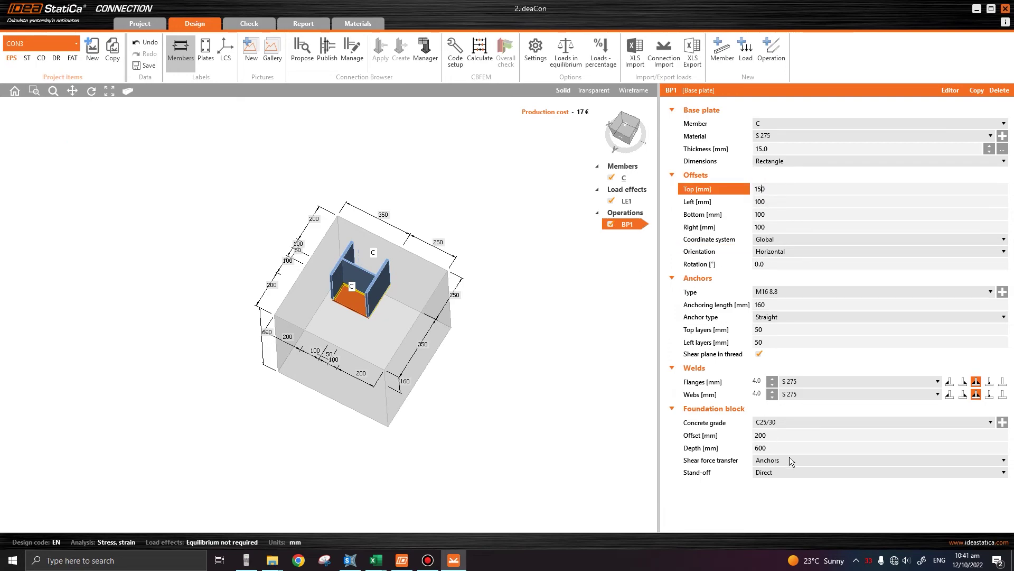
key(Tab)
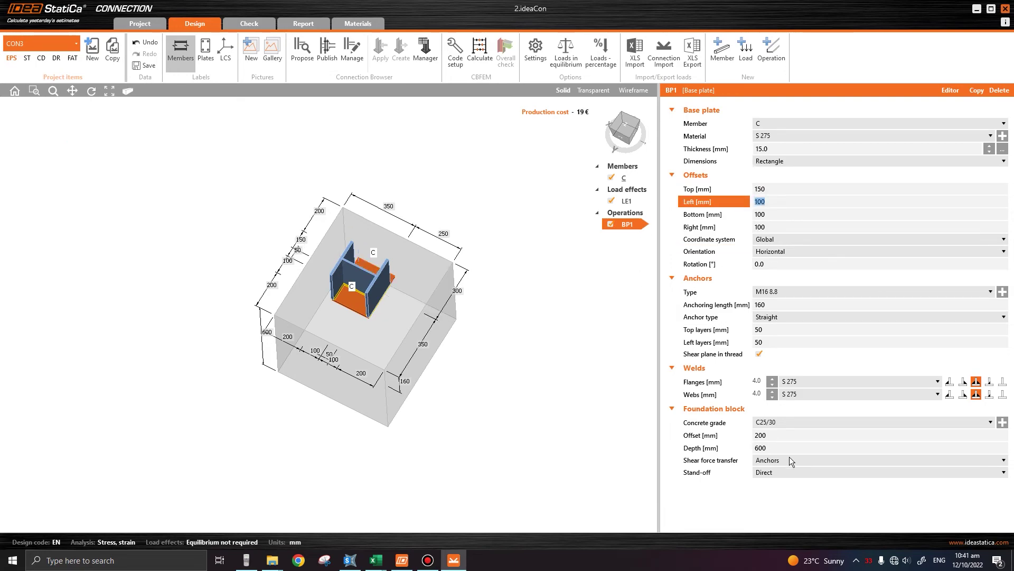
text(150)
key(Tab)
text(1)
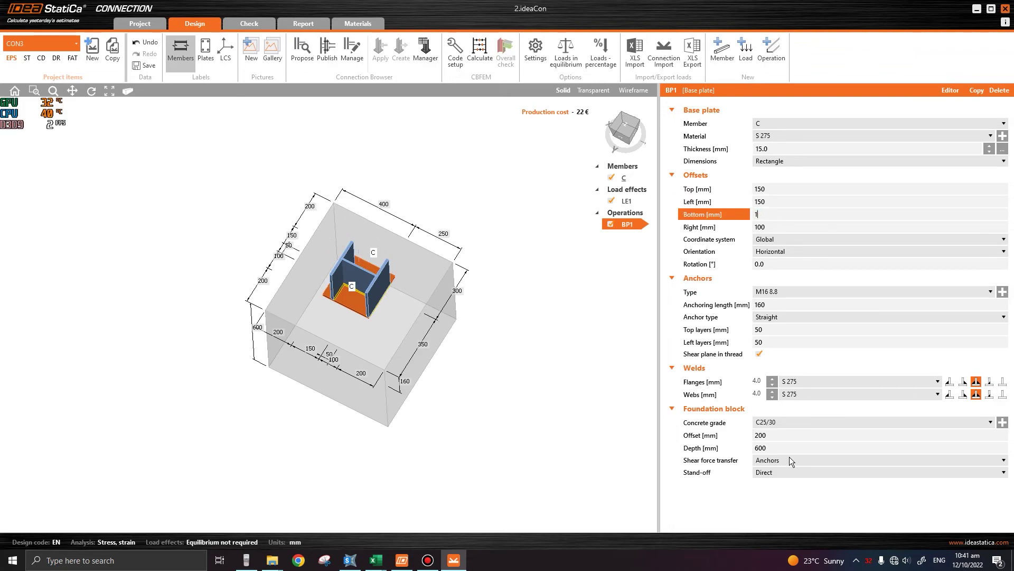
text(50)
key(Tab)
text(150)
key(Tab)
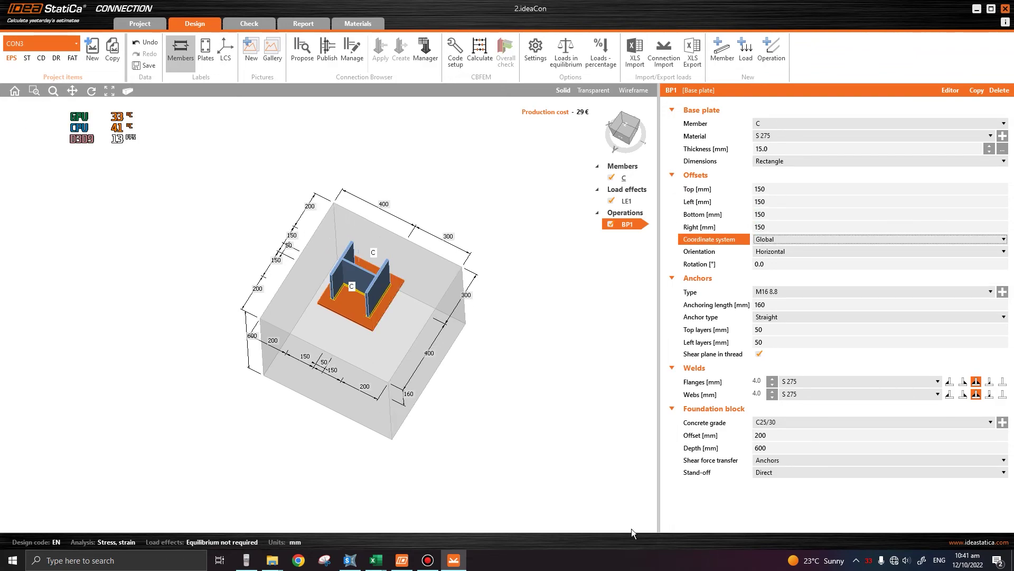
Review base plate BP1's dimensioned drawing in the plate editor, then close it
right_click(351, 308)
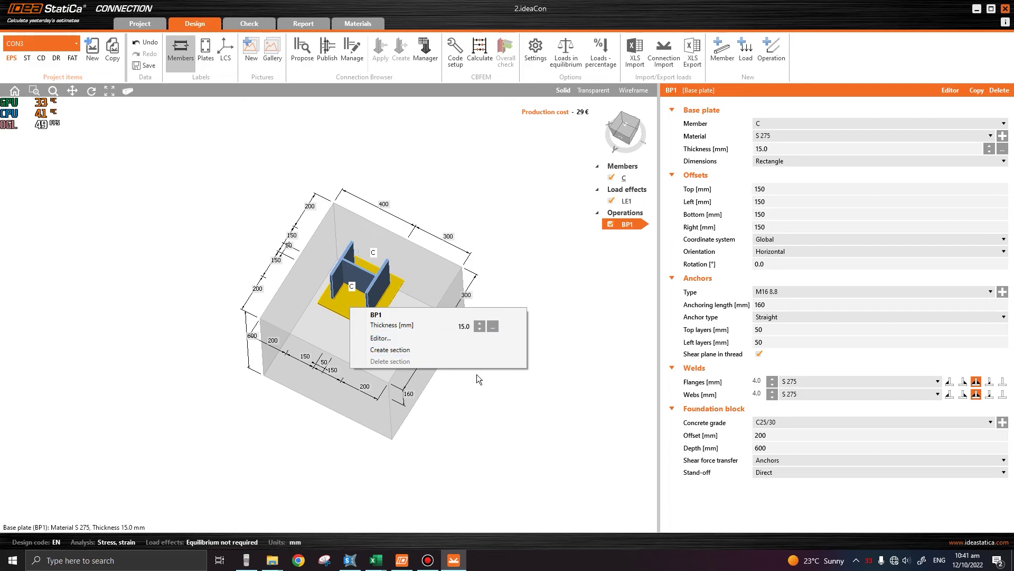
click(388, 338)
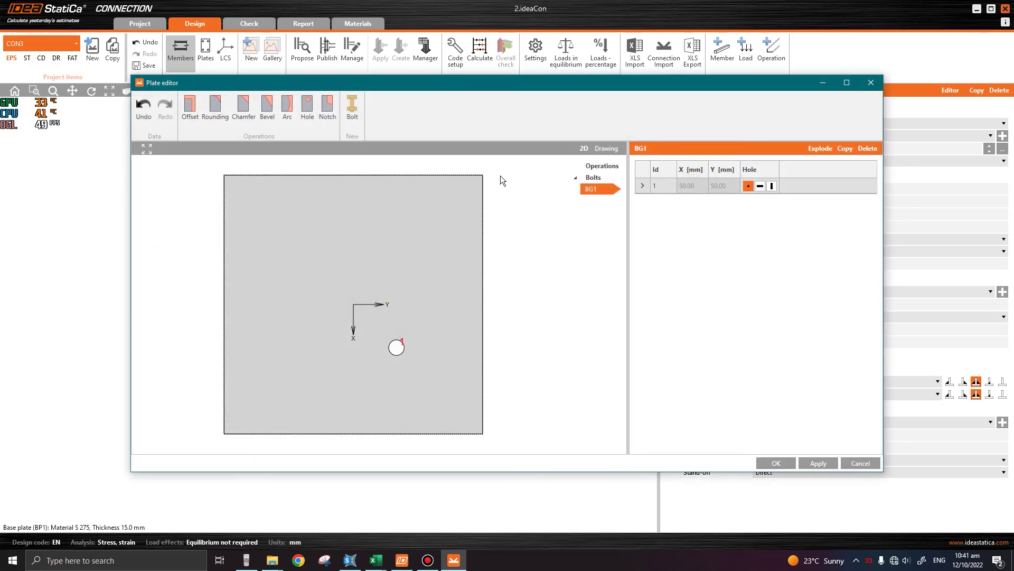
click(607, 151)
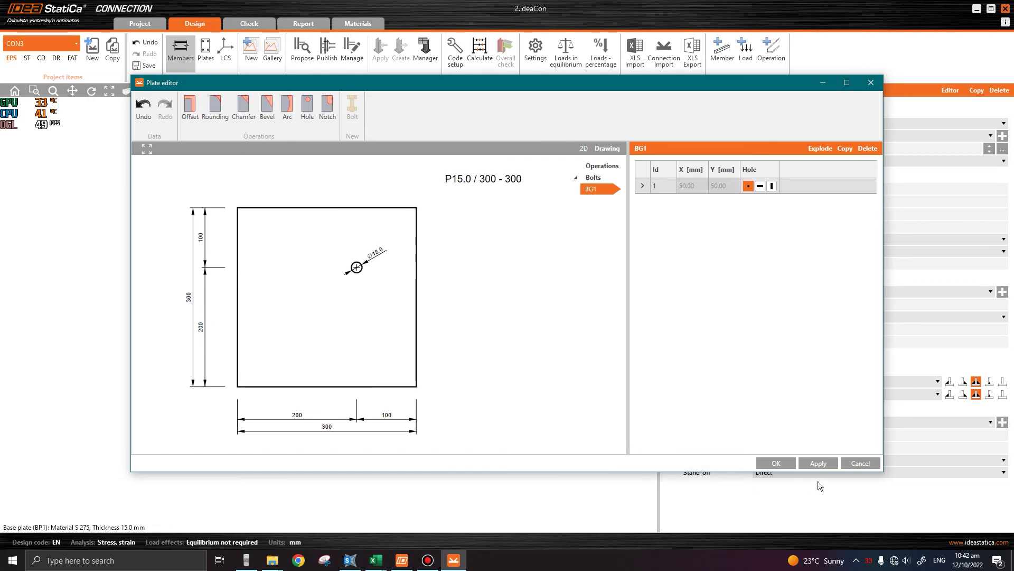
click(776, 463)
right_drag(378, 337, 365, 313)
scroll(370, 312, up, 3)
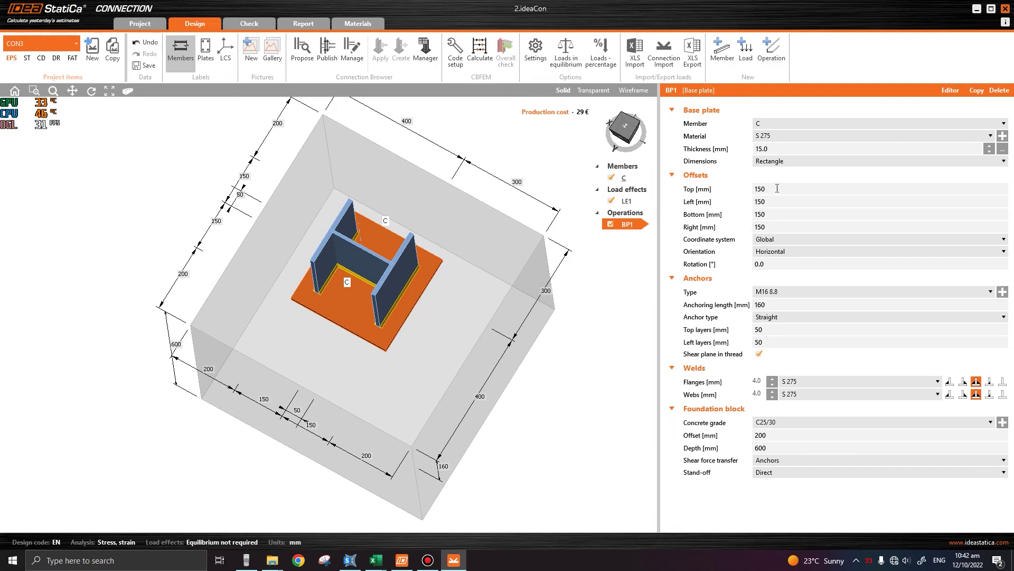
Change the top, left, bottom and right offsets to 180 mm
click(720, 194)
text(18)
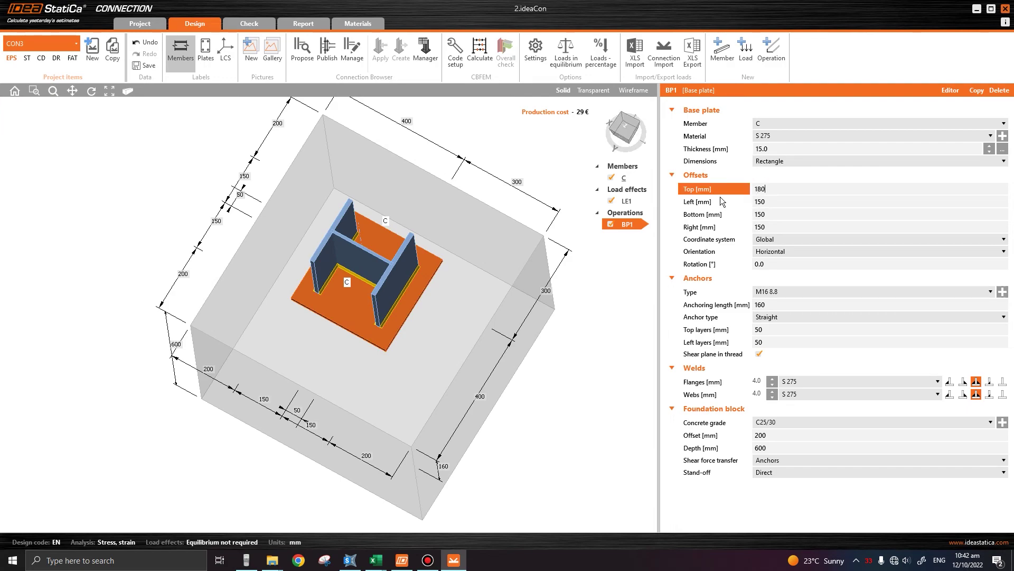
click(720, 197)
text(180)
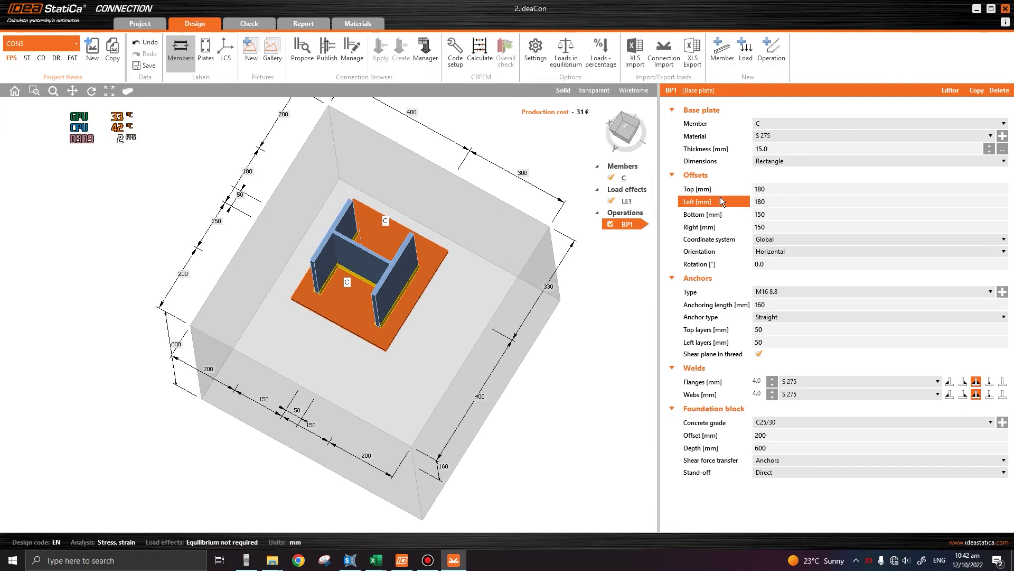
key(Tab)
text(180)
key(Tab)
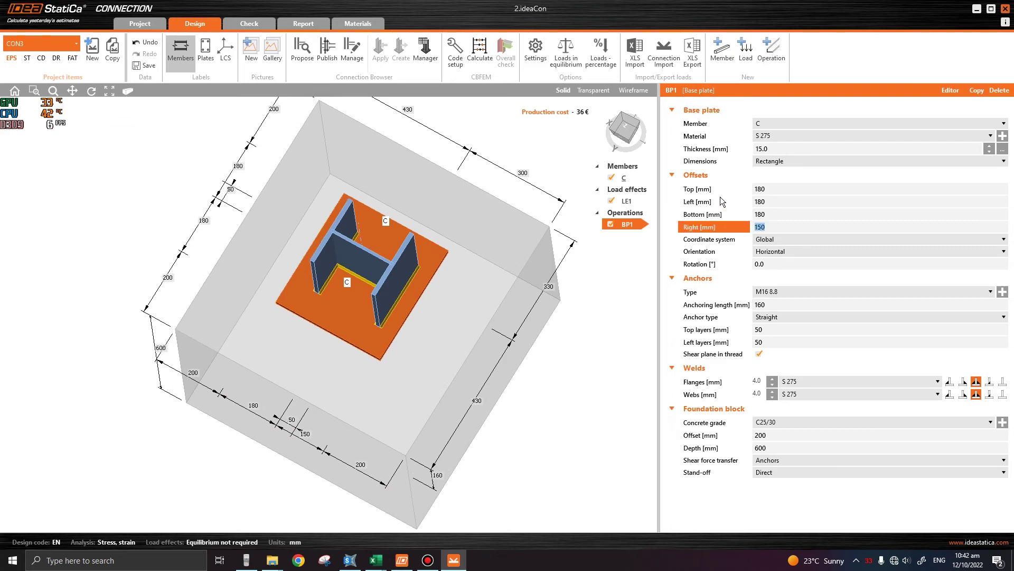
text(180)
key(Tab)
Make the base plate 16 mm thick
click(771, 149)
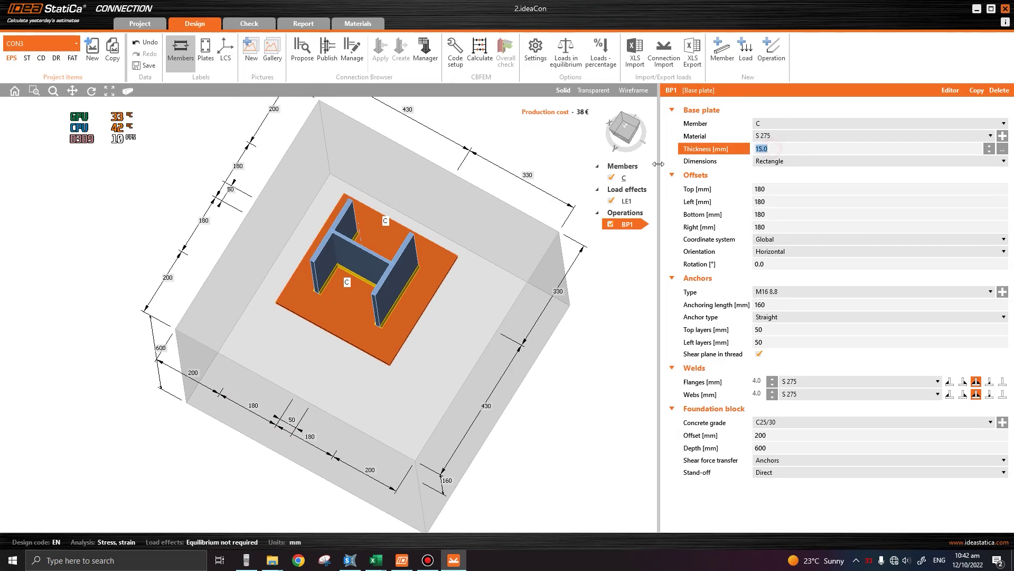
text(16)
key(Tab)
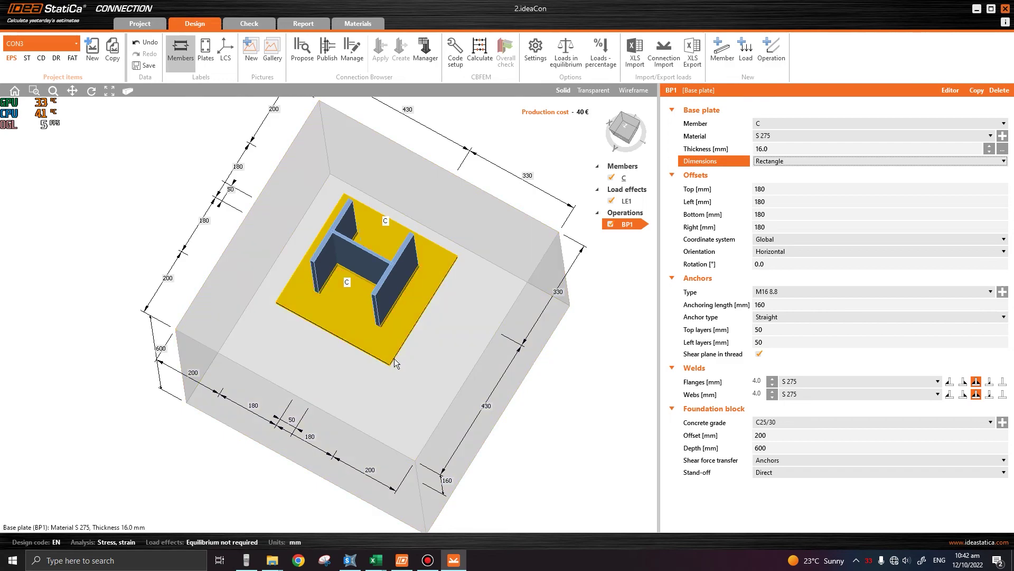
click(798, 329)
right_drag(401, 288, 464, 350)
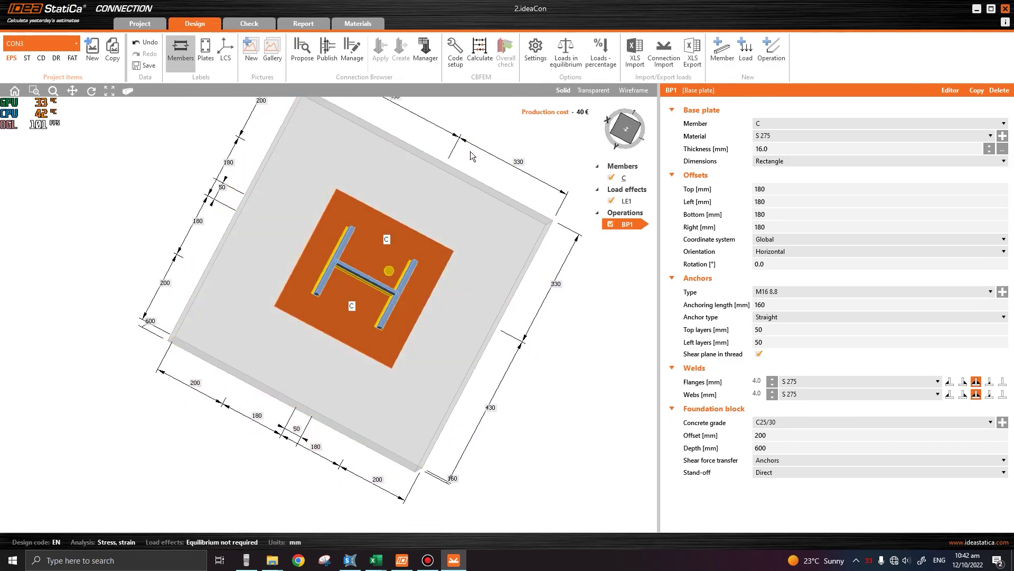
Switch to the top plan view and set the anchors' top layer to 125
right_click(491, 139)
click(515, 175)
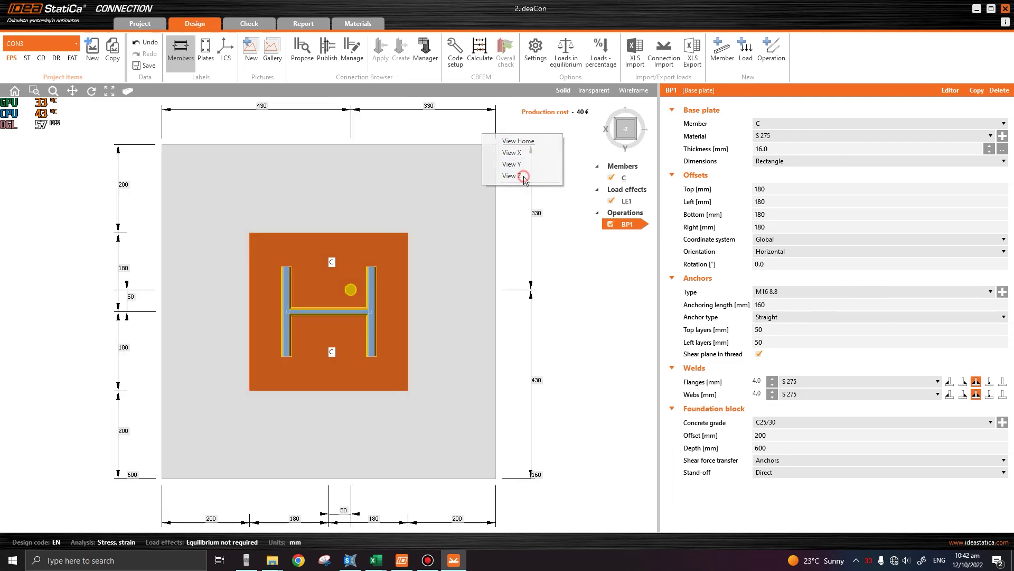
click(766, 330)
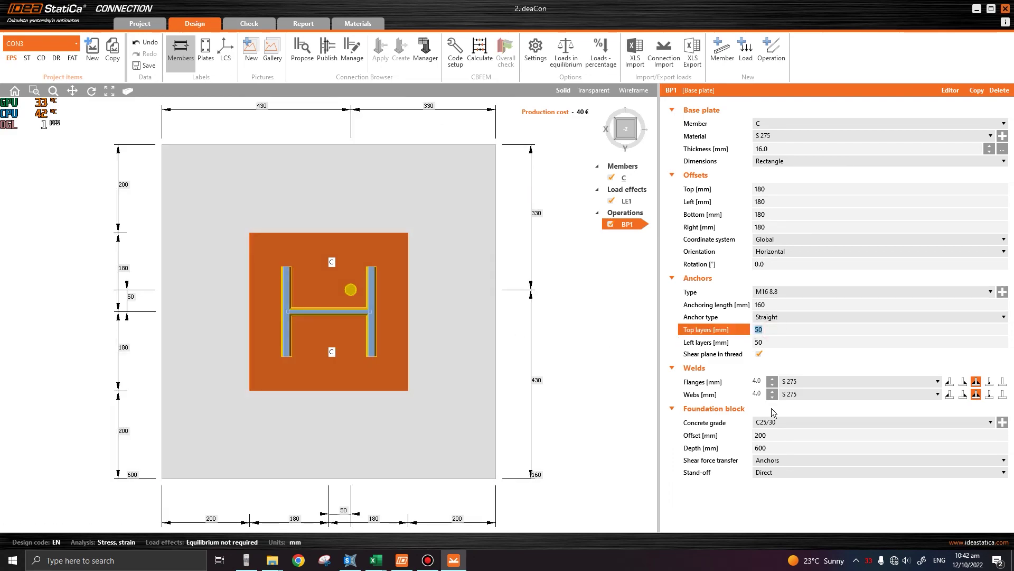
text(100)
key(Tab)
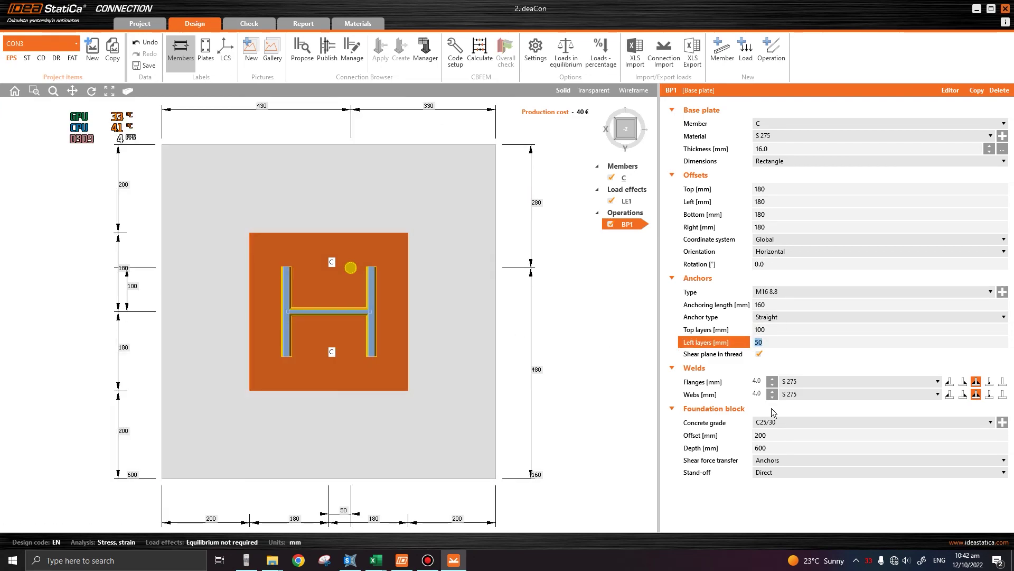
click(773, 334)
text(1)
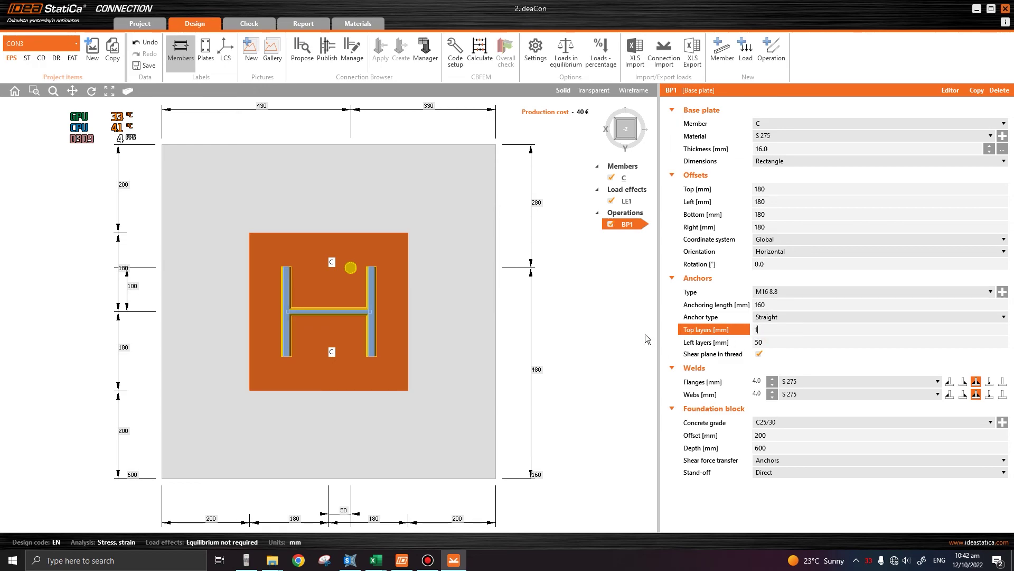
key(Tab)
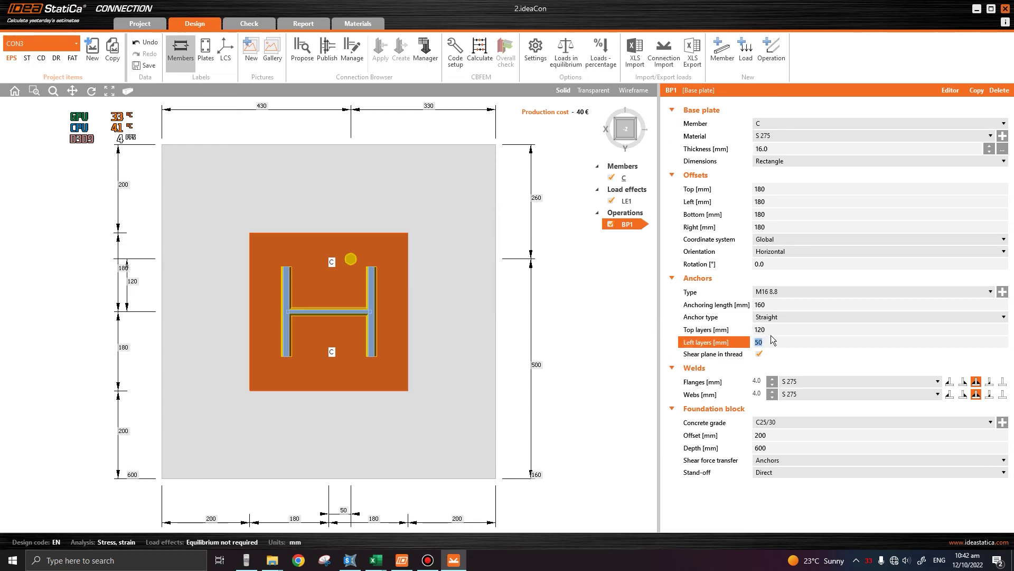
key(shift+Tab)
text(125)
key(Tab)
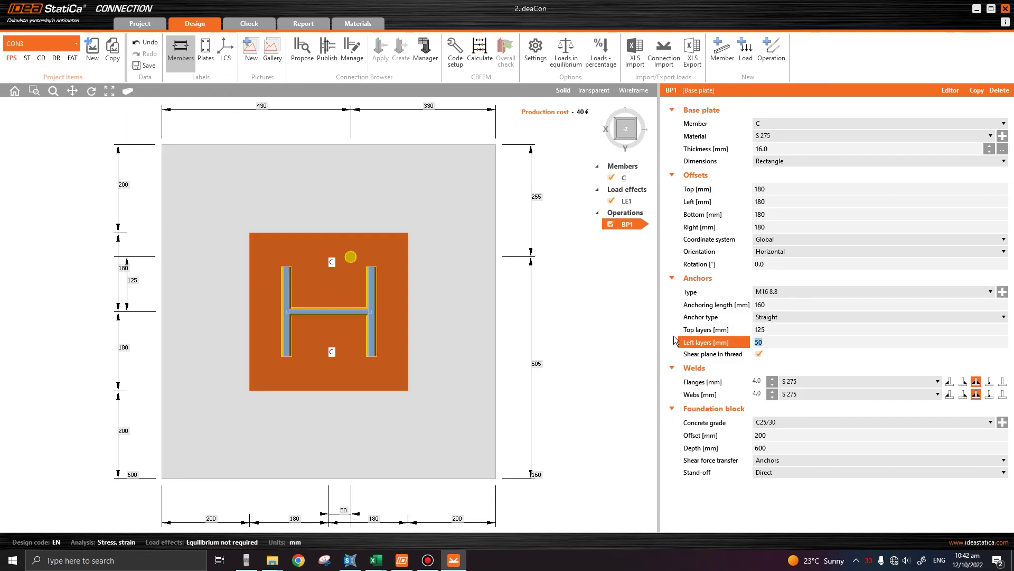
Set the left layer to 125 and add -250 to both top and left layers
click(793, 327)
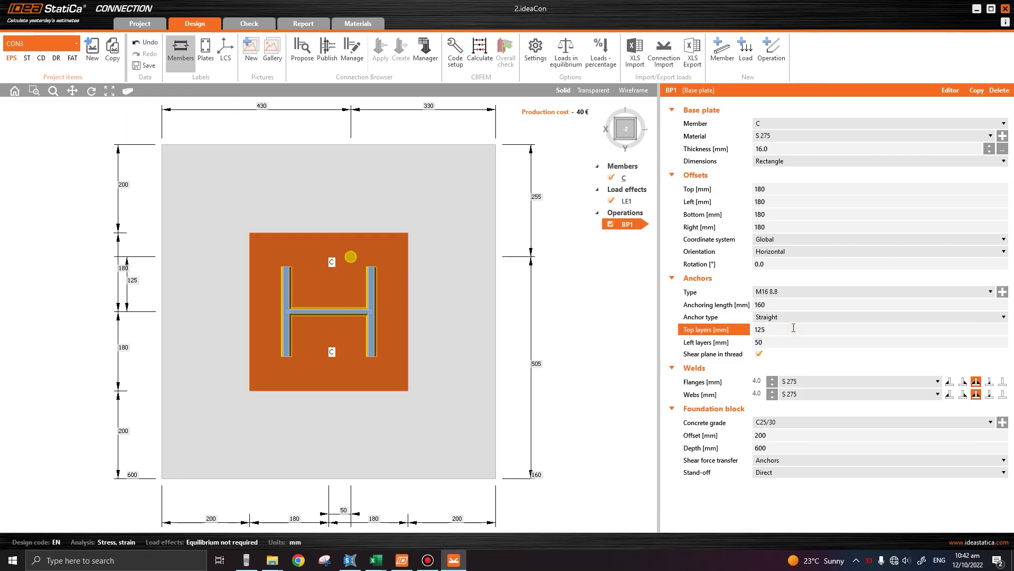
key(Tab)
text(125)
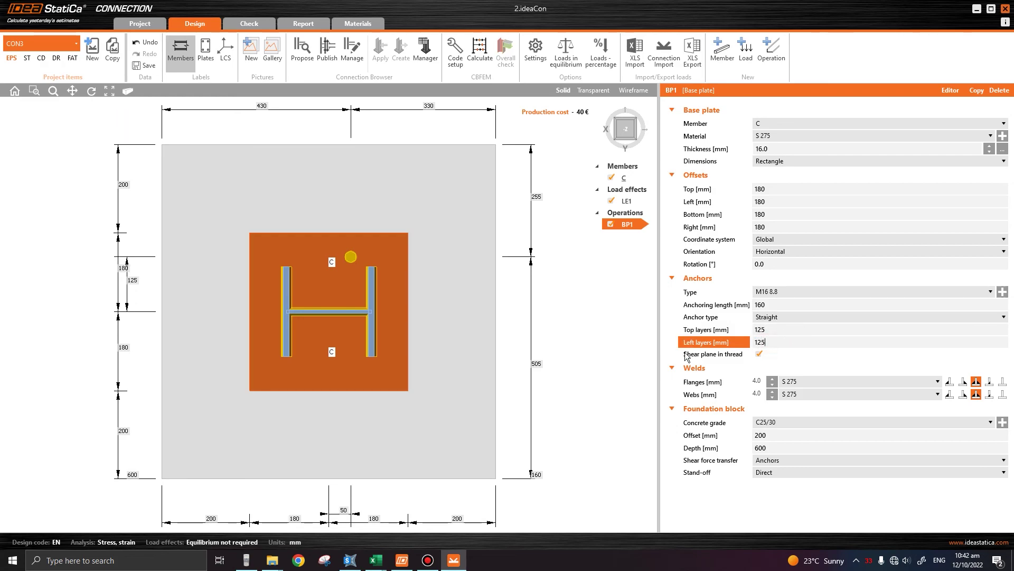
click(687, 354)
click(790, 329)
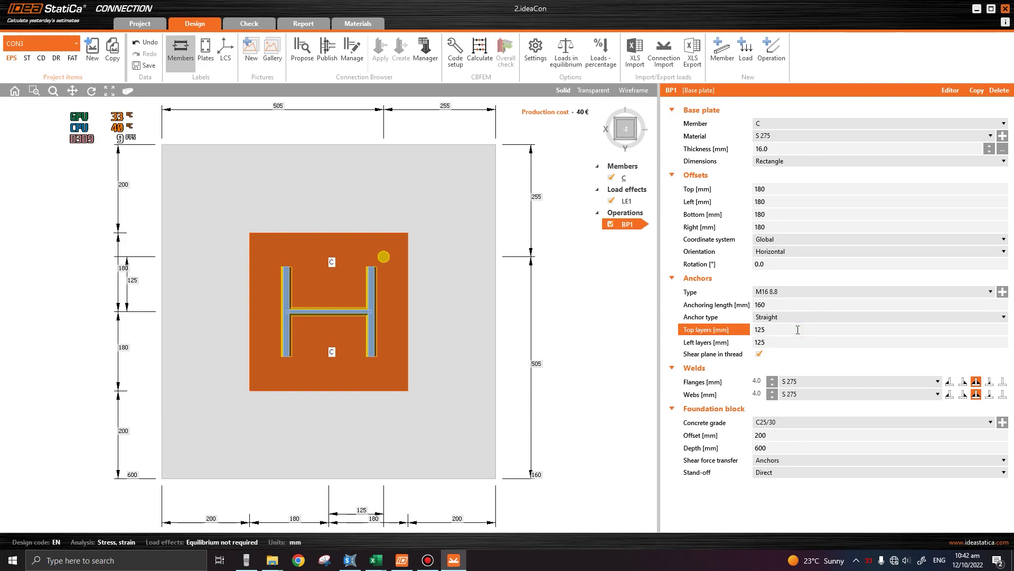
text(-250)
key(Tab)
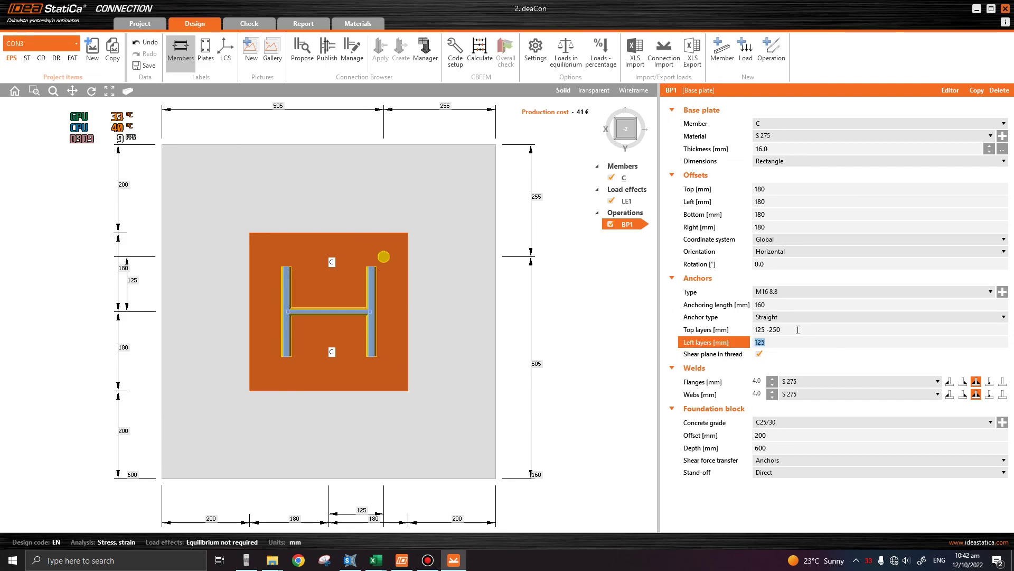
click(786, 341)
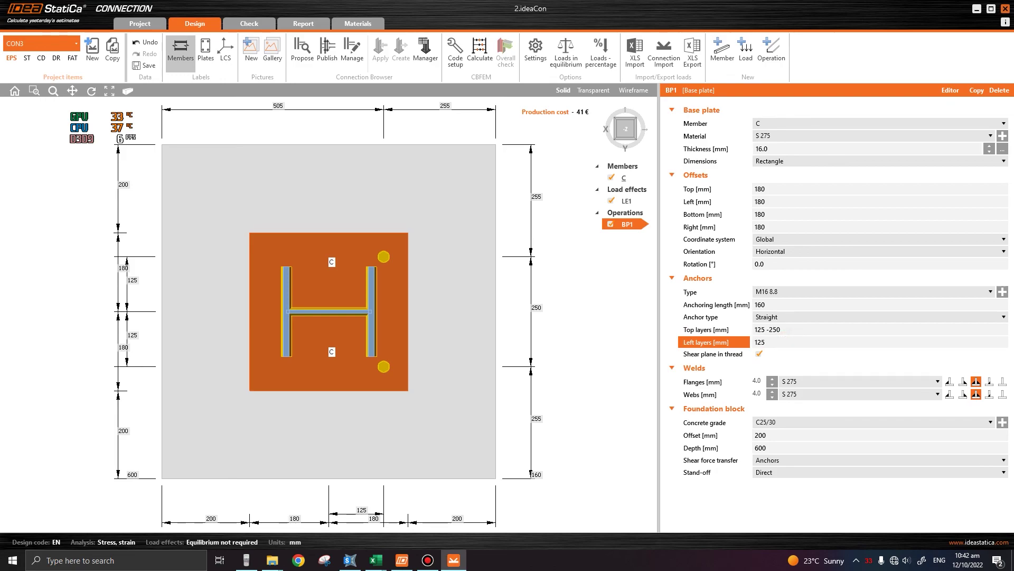
text(-250)
key(Tab)
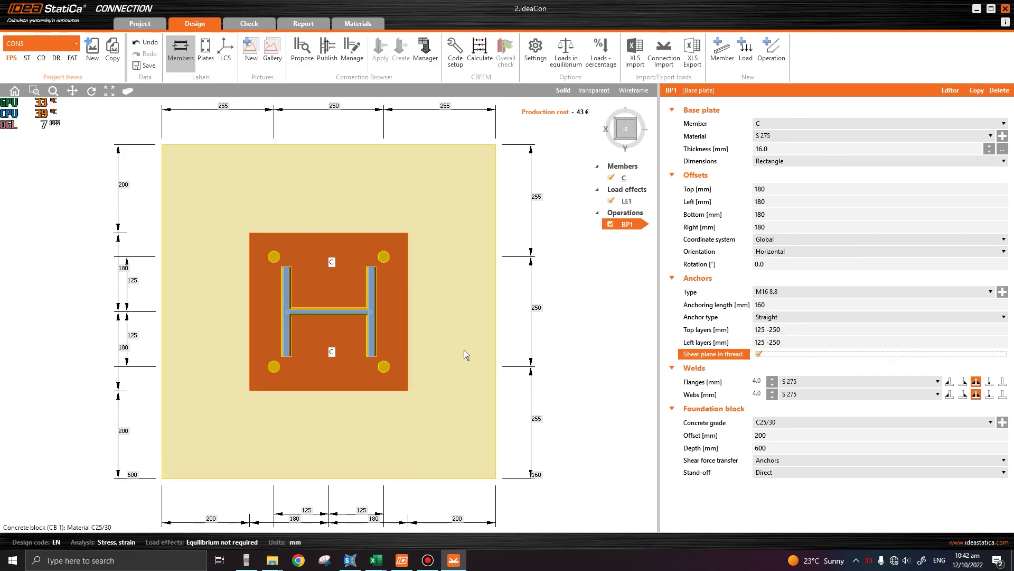
Orbit to a tilted side view of BP1 and its four anchors, then select Anchoring length
right_drag(414, 347, 366, 311)
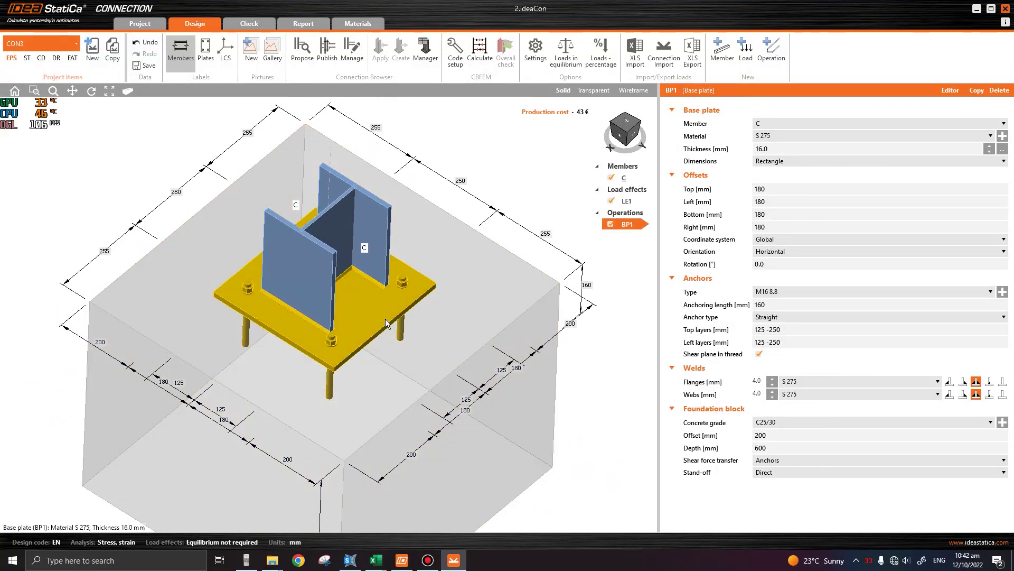
right_drag(385, 319, 310, 221)
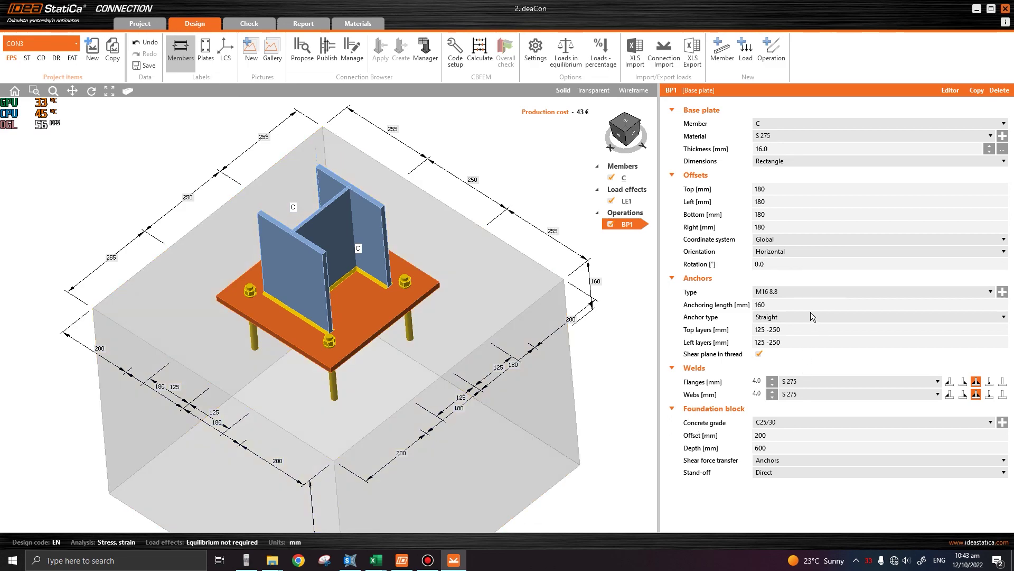
click(795, 306)
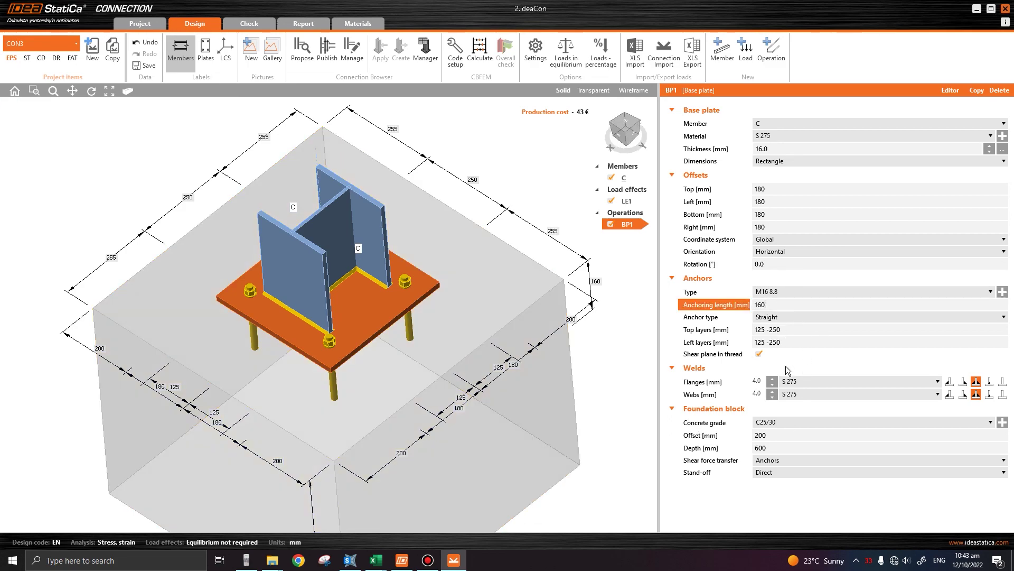